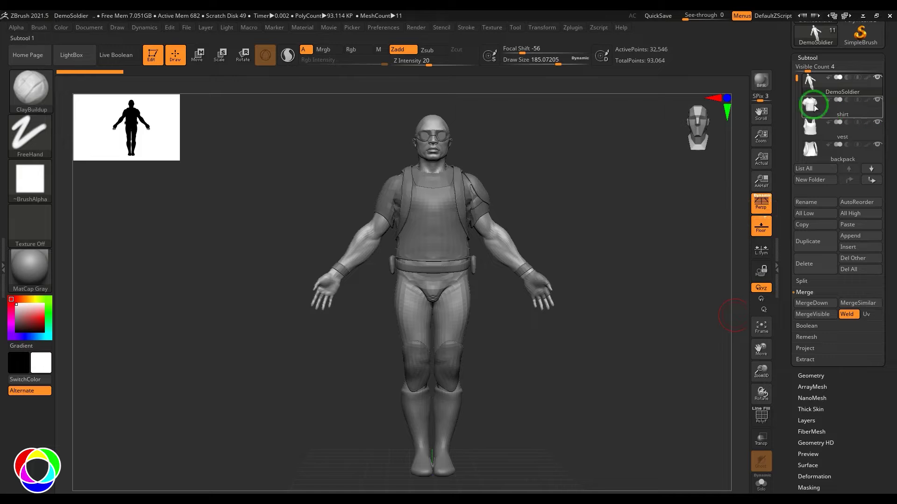
Step: Collapse the Subtool section and scroll down the right tray
drag(885, 70, 884, 82)
click(835, 95)
drag(874, 146, 895, 255)
drag(870, 176, 890, 240)
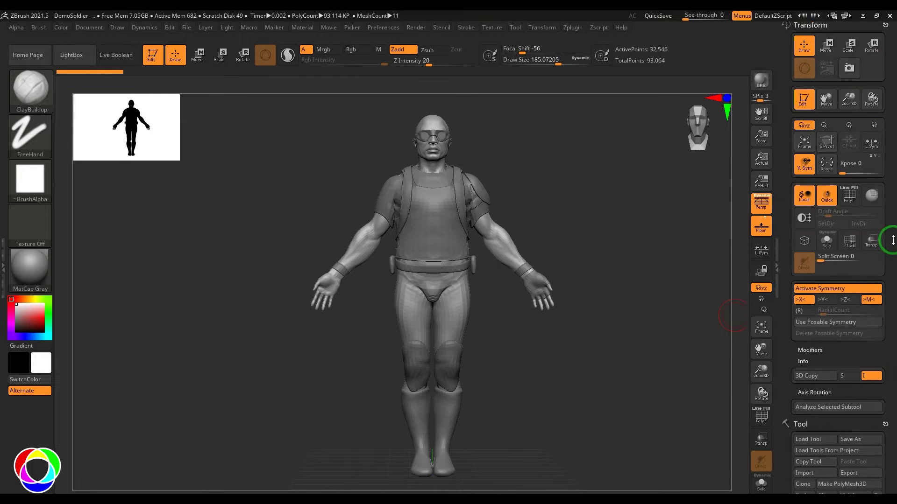
Step: Remove the Transform palette from the tray and expand the Tool > Subtool list
click(884, 27)
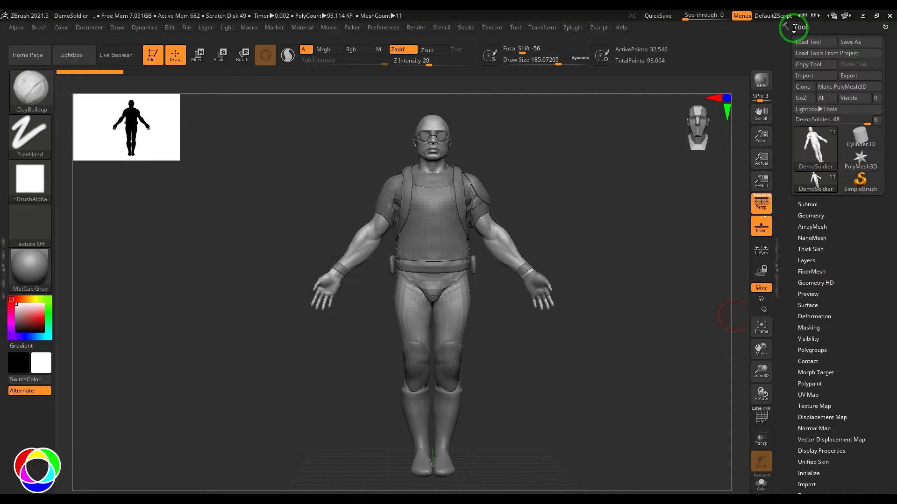
click(804, 204)
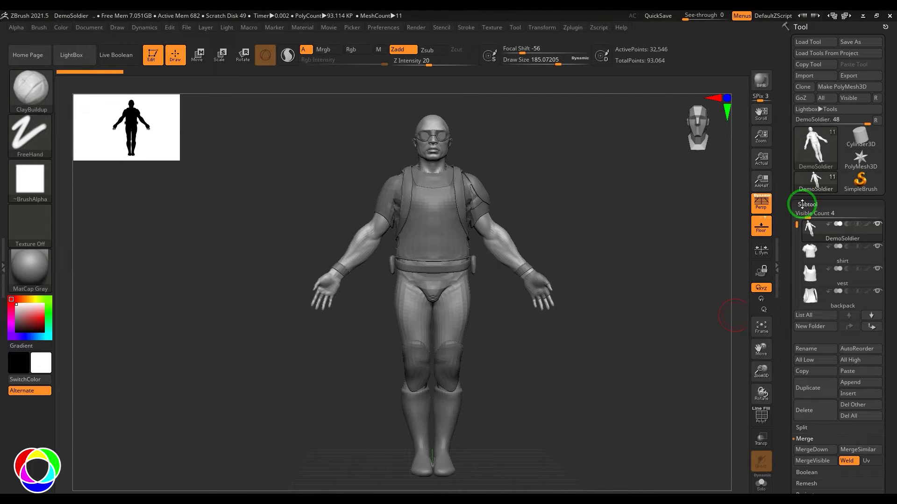
mouse_move(781, 247)
mouse_move(800, 147)
click(761, 484)
drag(593, 356, 589, 336)
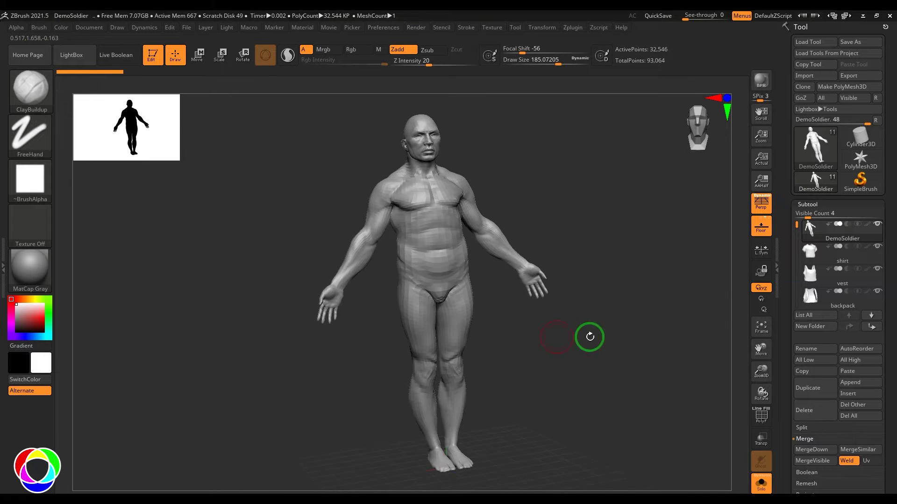
click(761, 484)
drag(578, 376, 522, 350)
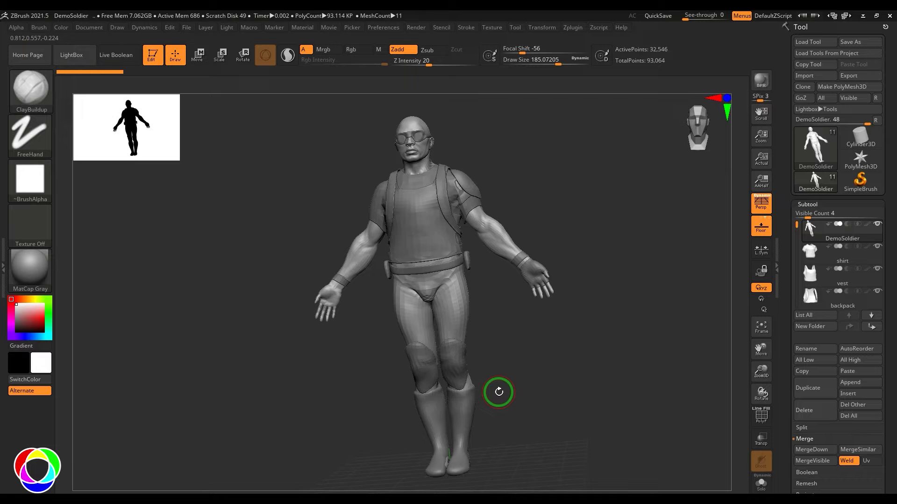
mouse_move(809, 276)
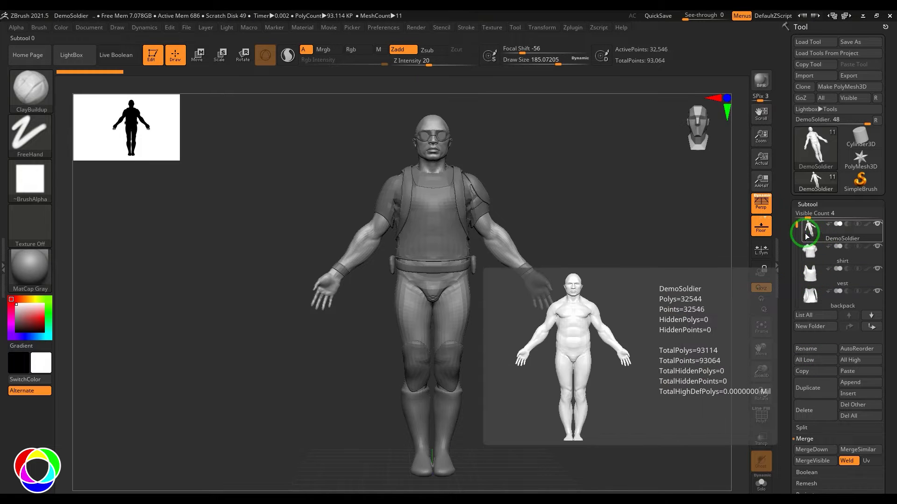
mouse_move(800, 226)
mouse_down()
mouse_move(797, 263)
mouse_move(795, 220)
mouse_up()
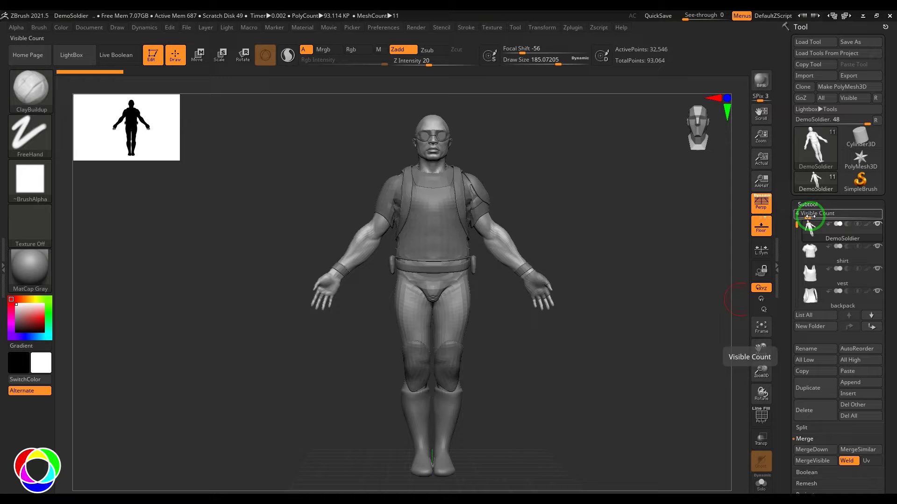
drag(810, 216, 796, 219)
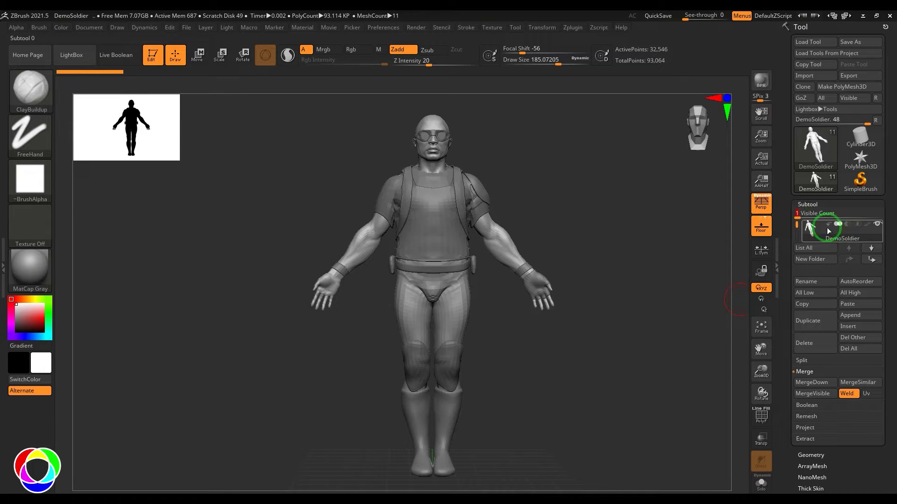
drag(797, 225, 819, 218)
mouse_move(813, 235)
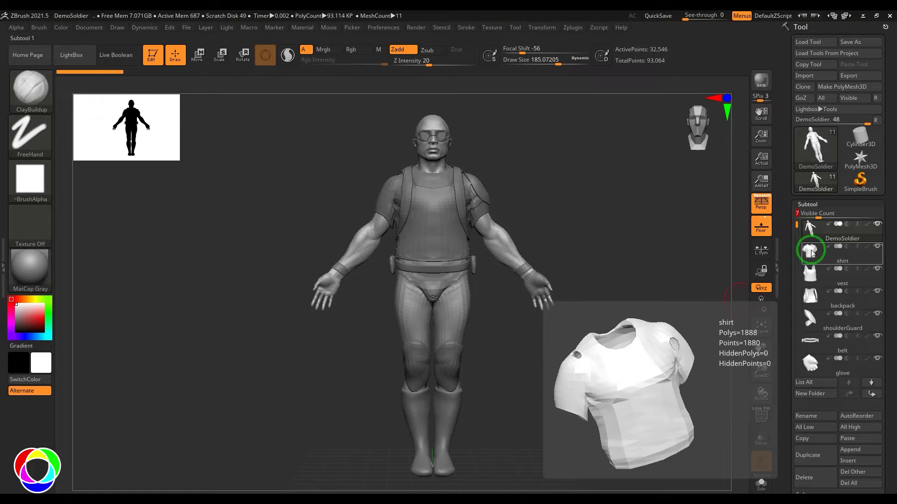
click(813, 358)
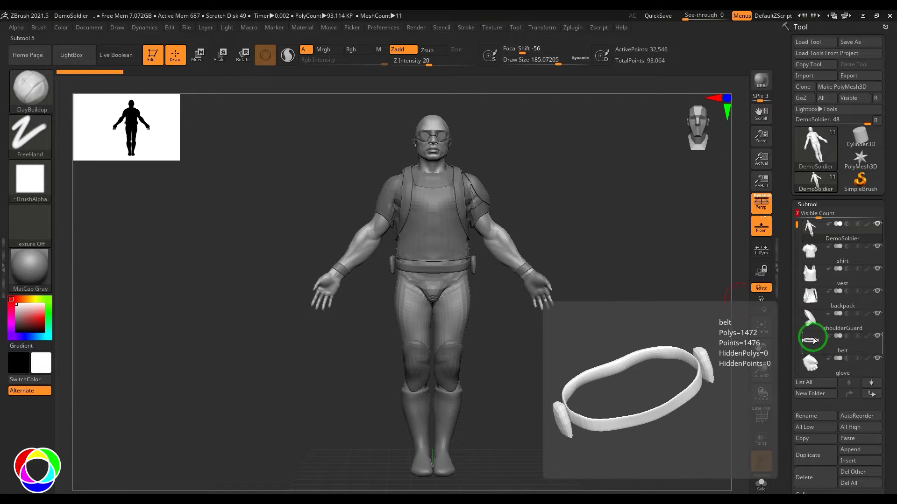
mouse_move(798, 227)
mouse_down()
mouse_move(801, 321)
mouse_move(801, 214)
mouse_up()
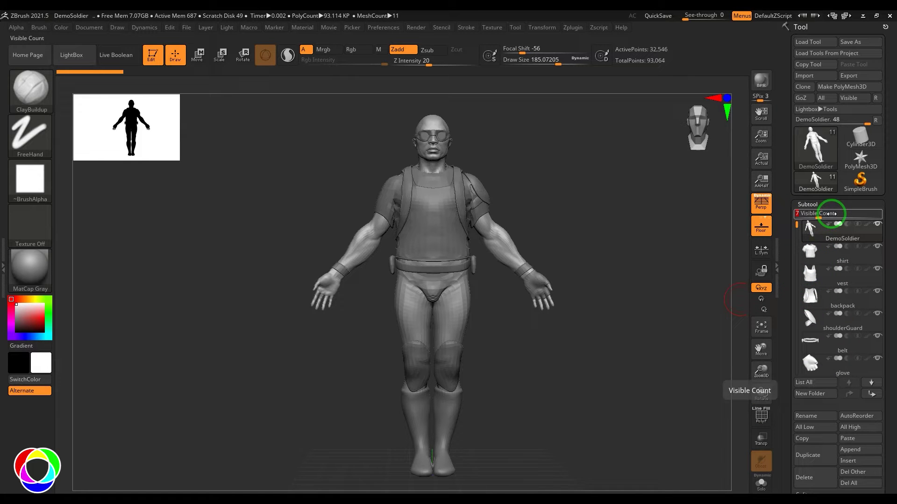
click(829, 214)
mouse_move(844, 249)
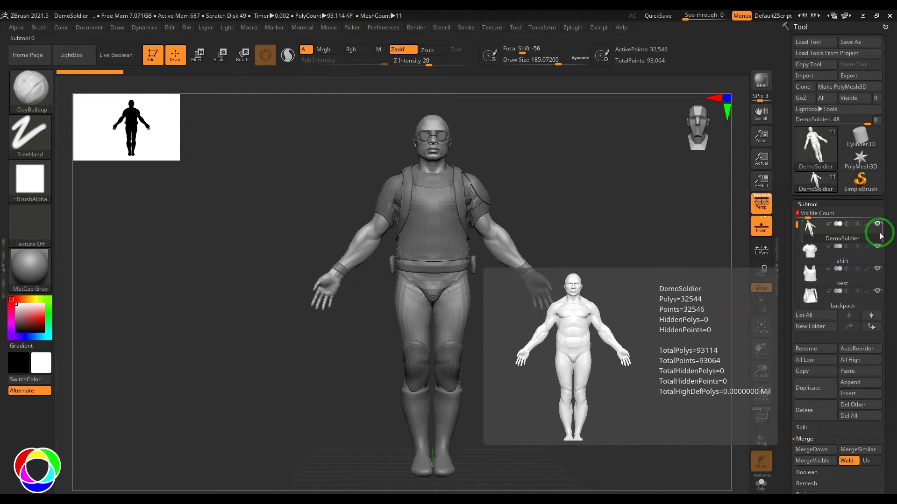
click(877, 246)
click(877, 268)
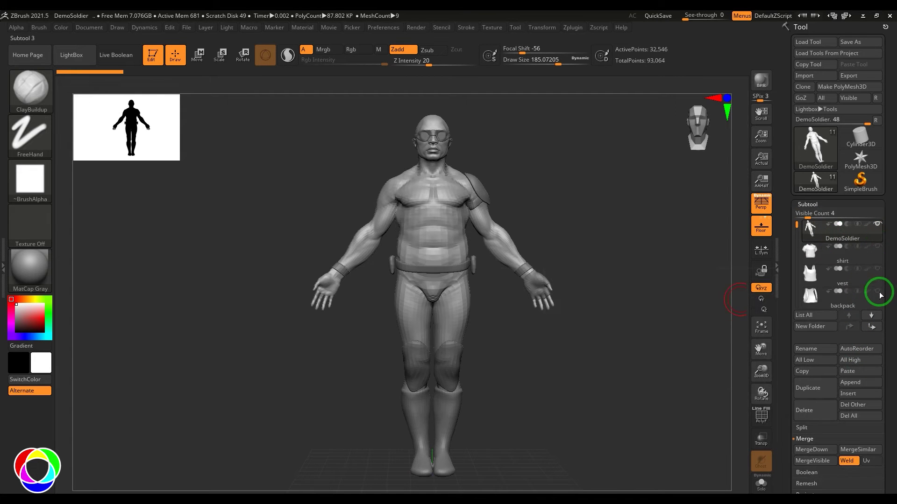
mouse_move(881, 295)
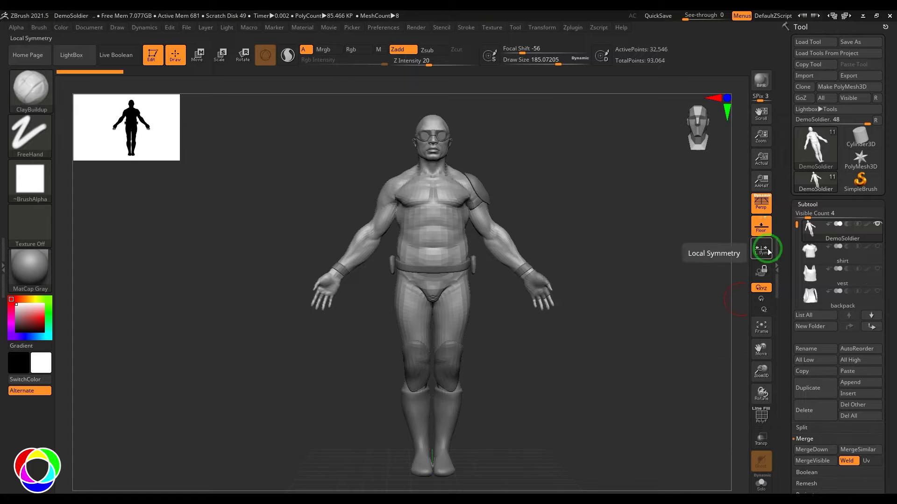
mouse_move(797, 225)
mouse_down()
mouse_move(797, 235)
mouse_move(797, 213)
mouse_up()
click(878, 246)
click(877, 224)
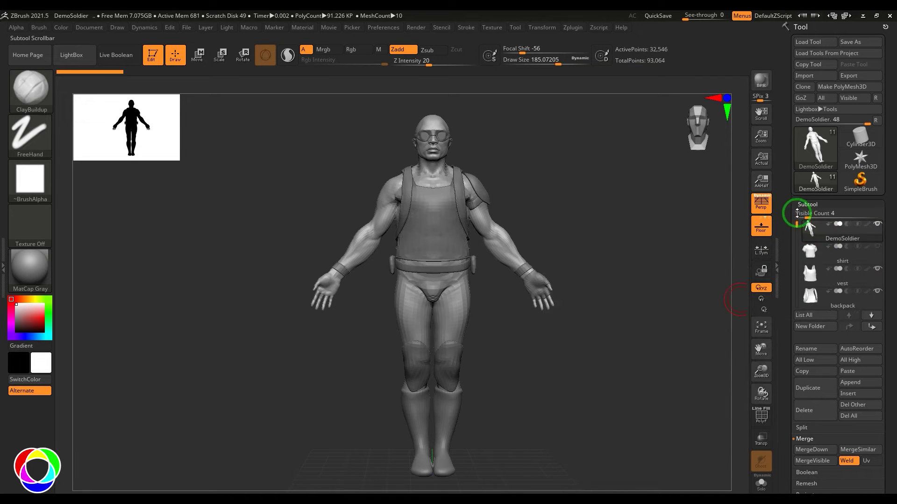
click(878, 247)
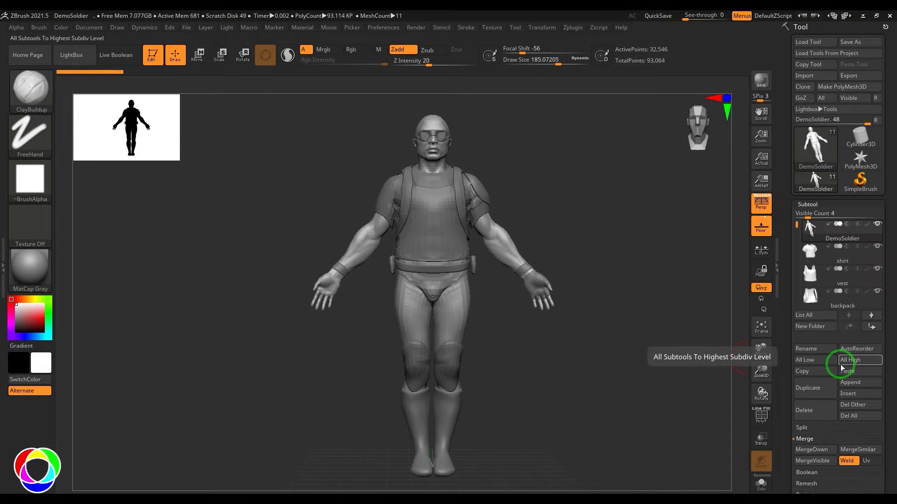
click(816, 316)
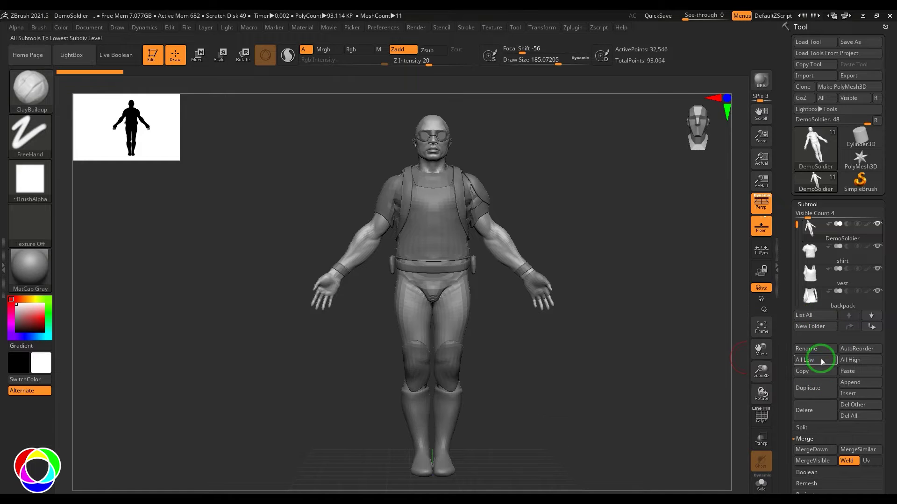
click(822, 327)
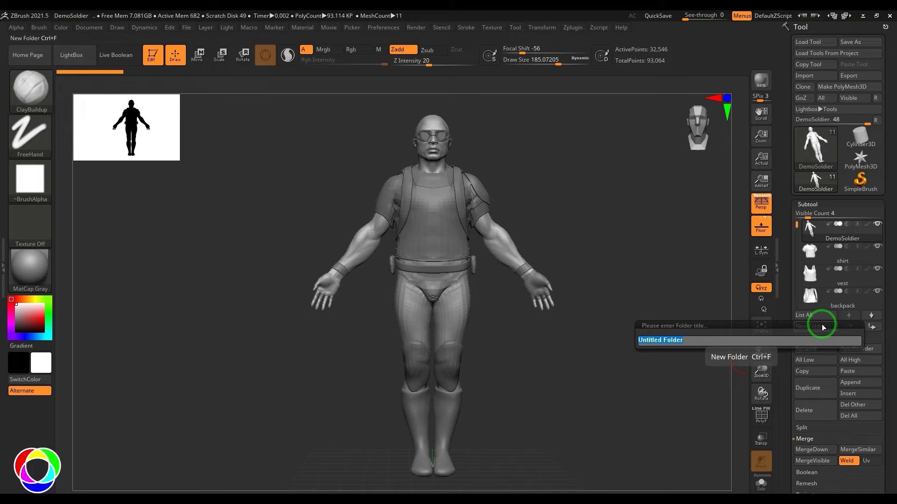
key(Return)
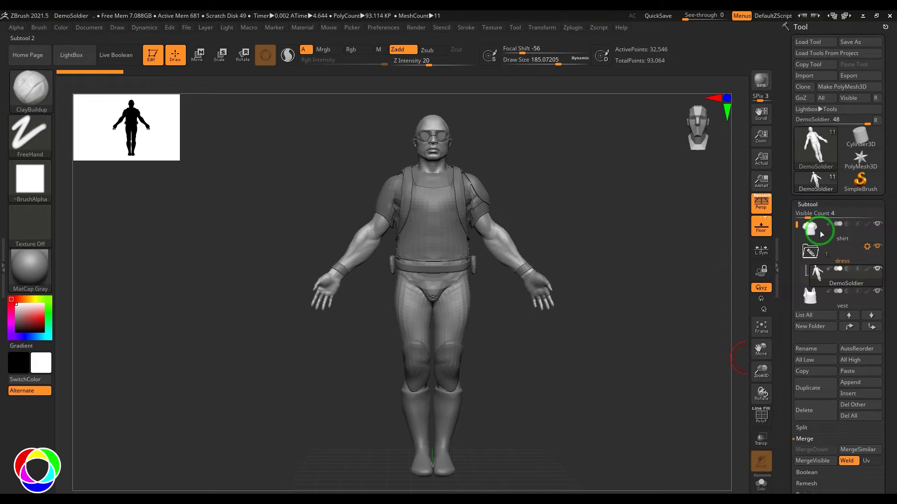
drag(811, 230, 838, 226)
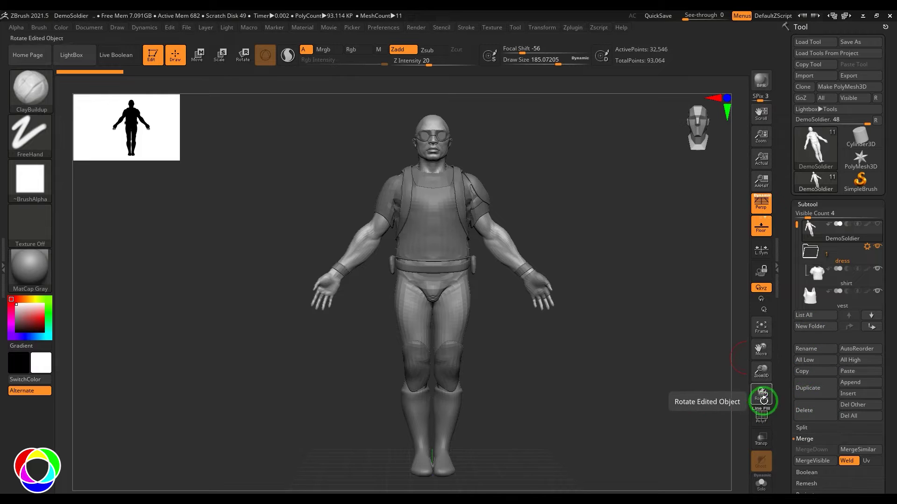
click(858, 450)
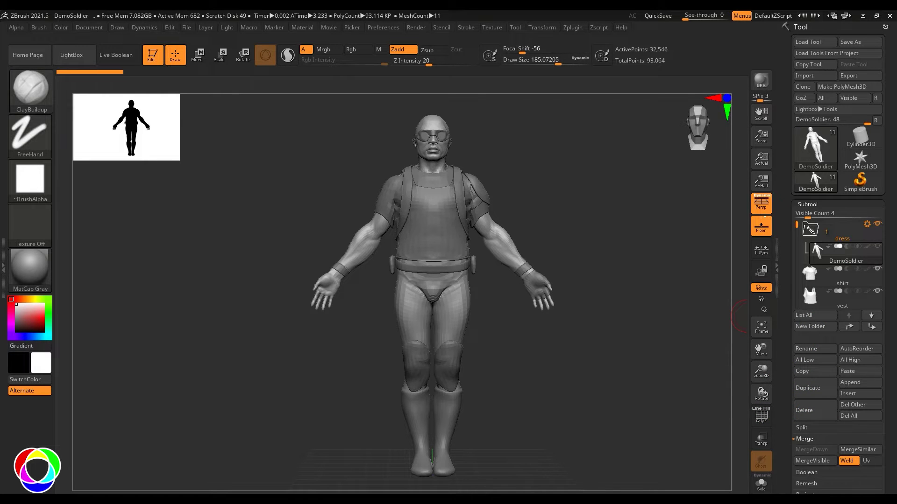
click(867, 224)
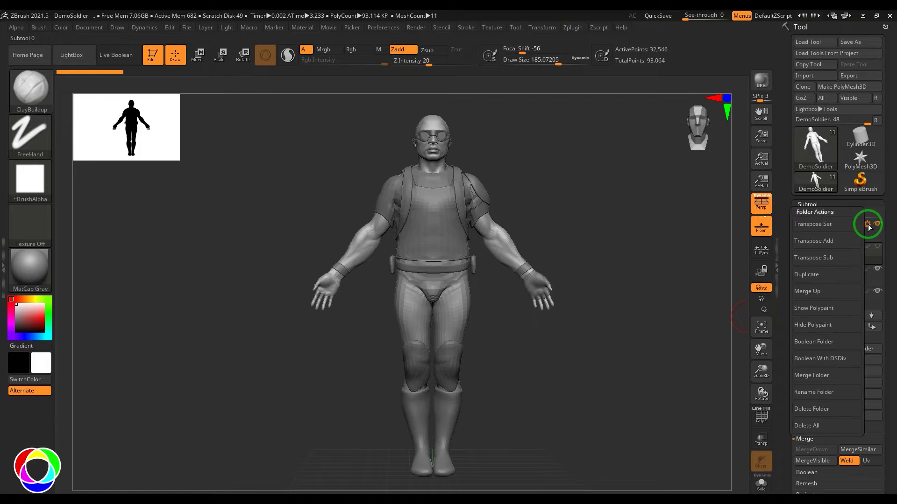
click(830, 403)
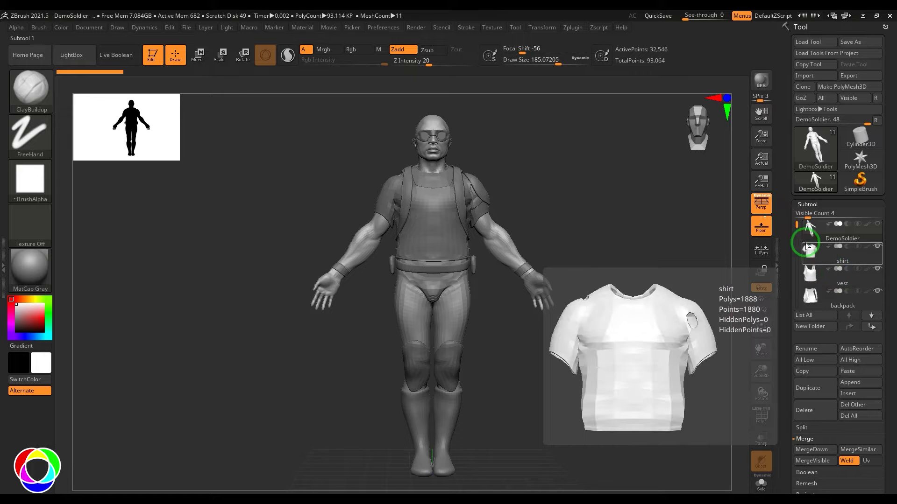
Step: Make the backpack the active subtool, show the body again, and view the soldier's back
click(813, 294)
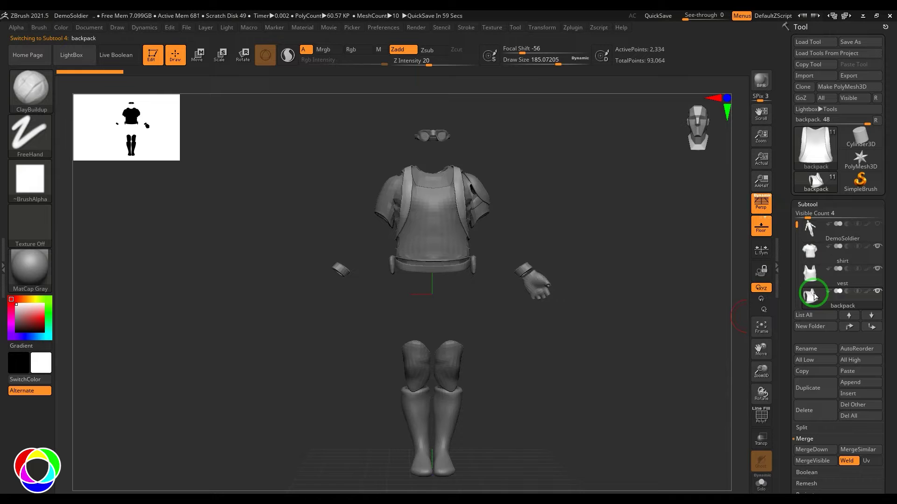
click(877, 225)
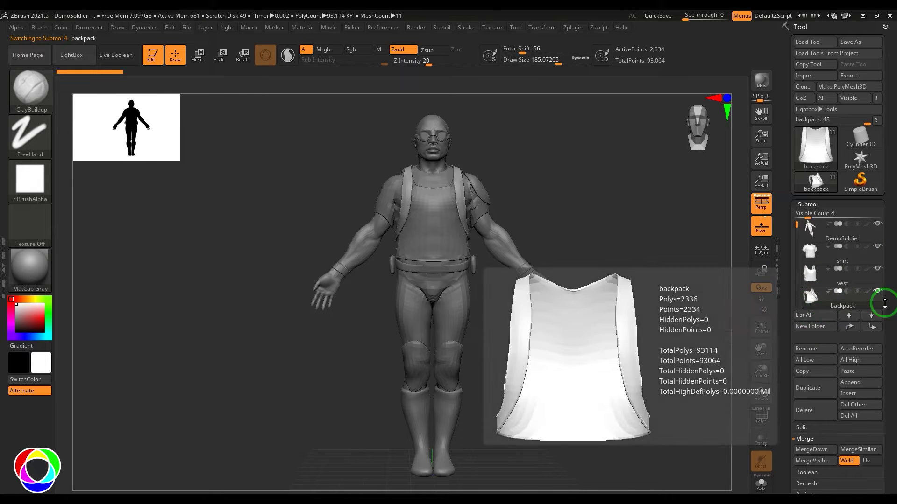
drag(590, 298, 545, 322)
Step: Draw a test stroke on the backpack, then undo it with Ctrl+Z
alt+drag(615, 283, 655, 355)
mouse_move(488, 290)
mouse_down()
mouse_move(490, 309)
mouse_move(453, 301)
mouse_up()
key(ctrl+z)
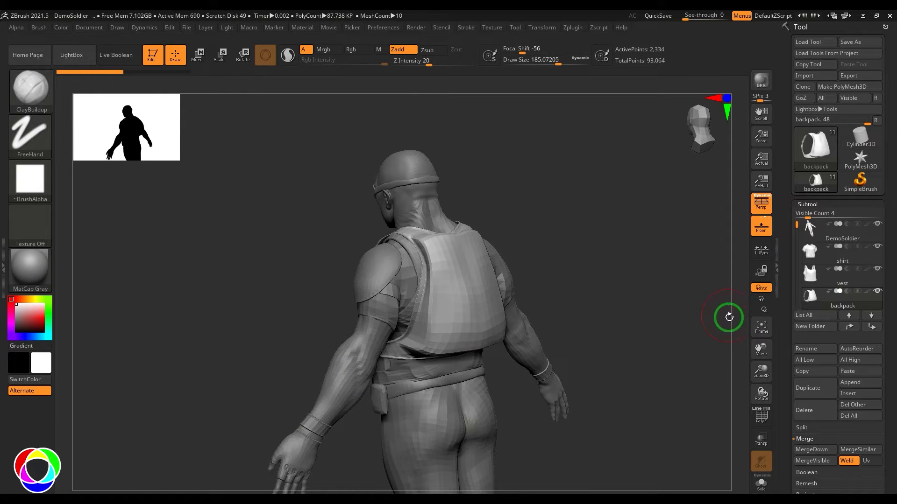
Step: Shift the backpack up and down the subtool order, leaving it just above the vest
click(846, 327)
click(846, 327)
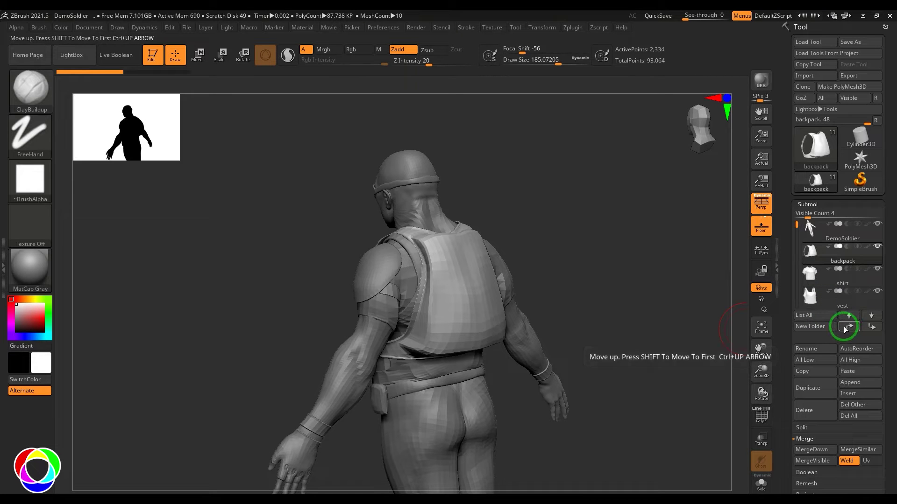
click(871, 327)
click(871, 327)
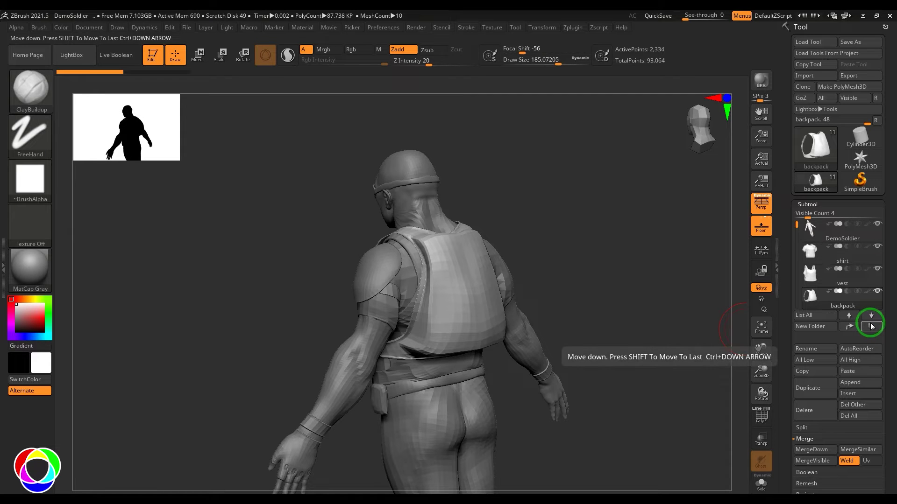
key(ctrl+Up)
key(ctrl+Up)
key(ctrl+Down)
key(ctrl+Down)
key(ctrl+Up)
key(ctrl+Up)
key(ctrl+Down)
key(ctrl+Down)
key(ctrl+Down)
key(ctrl+Up)
key(ctrl+Up)
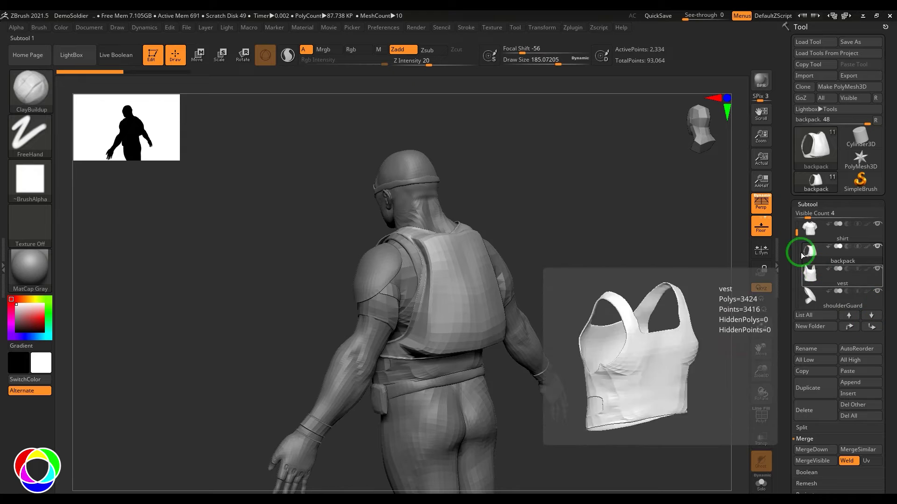
mouse_move(808, 264)
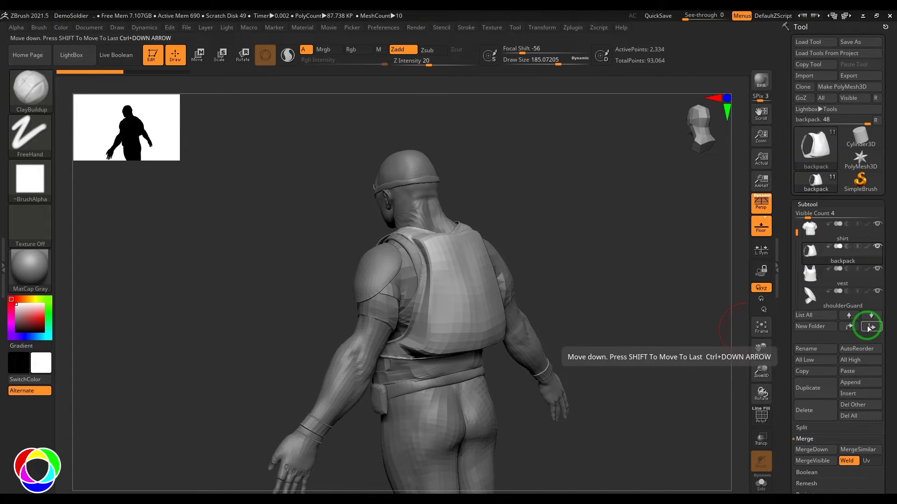
Step: Select the shirt, step the active subtool down to the vest, then back up to the shirt
click(849, 316)
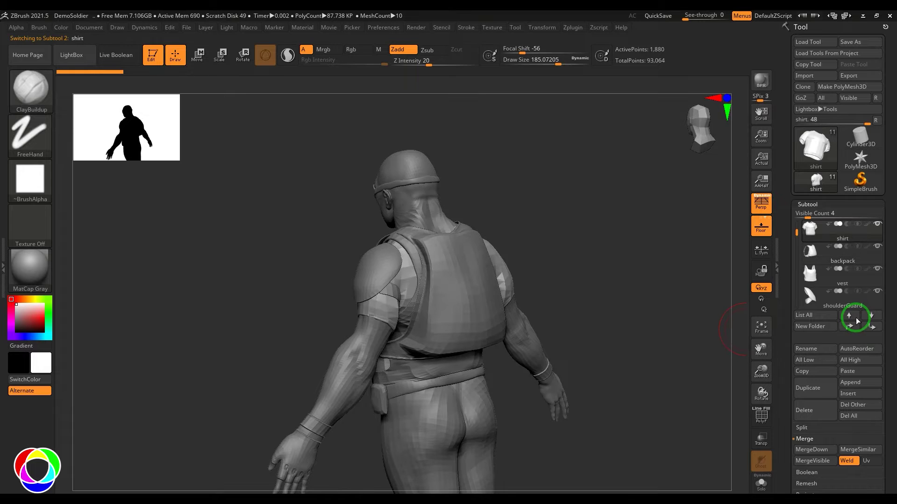
click(870, 315)
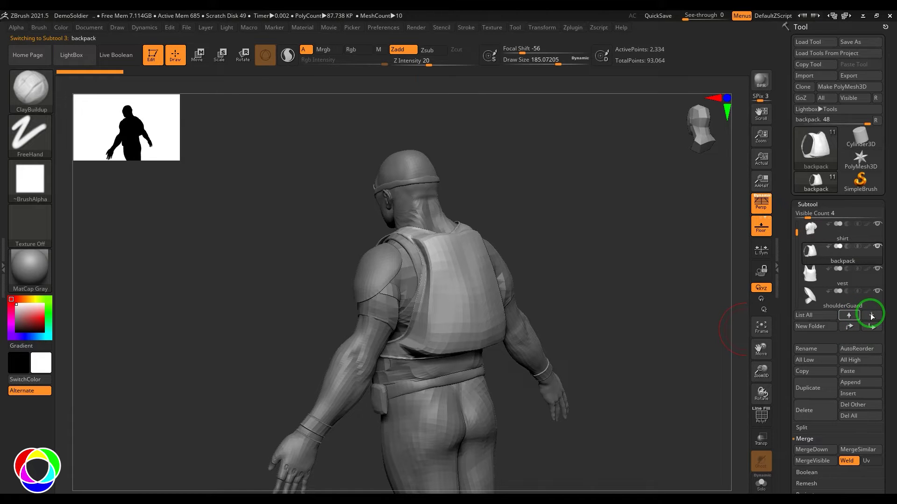
click(870, 315)
mouse_move(806, 275)
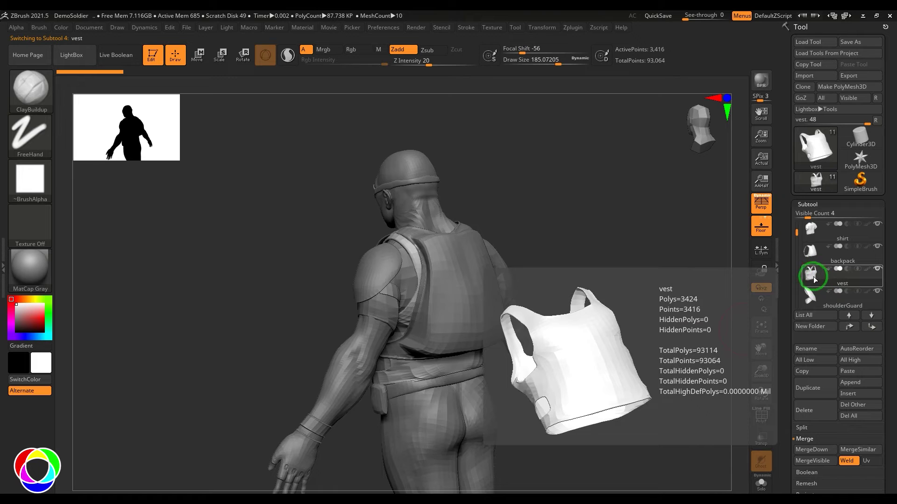
click(849, 316)
click(850, 315)
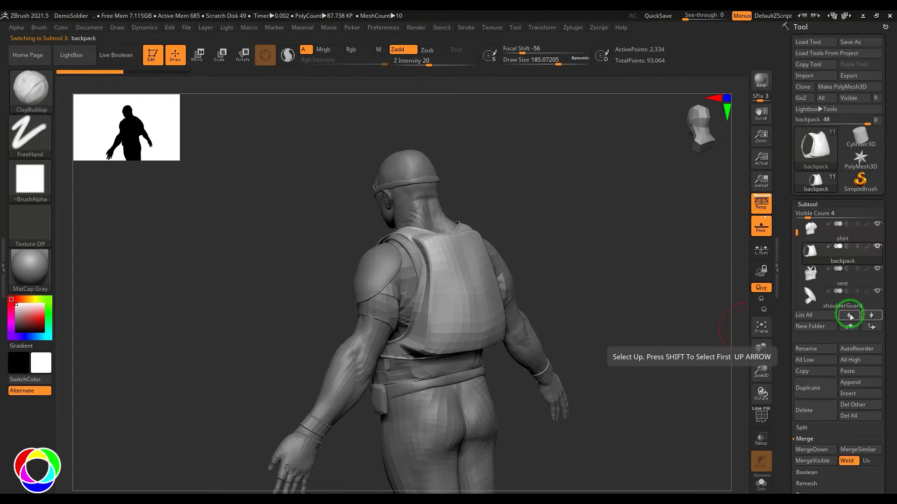
Step: Step the active subtool with the Up/Down keys between goggles, backpack, kneeGuards and wristBands
key(Down)
key(Down)
key(Down)
key(Down)
key(Down)
key(Down)
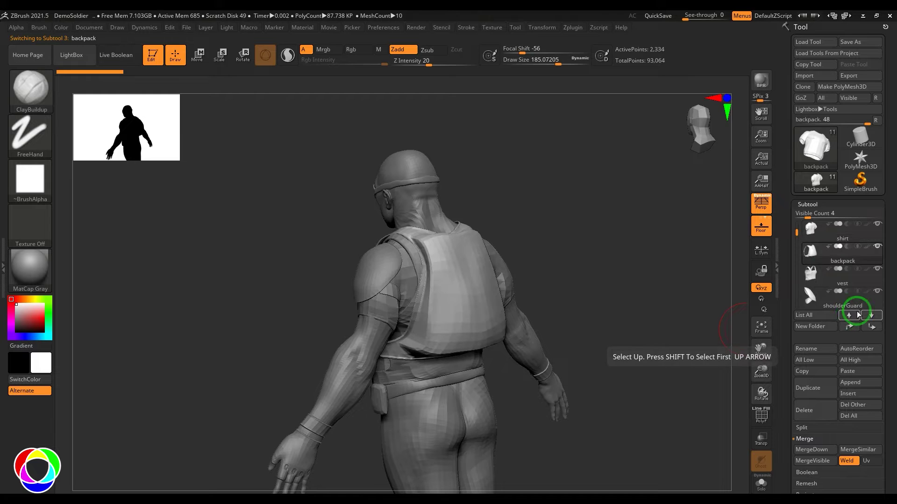
key(Up)
key(Up)
key(Up)
key(Up)
key(Up)
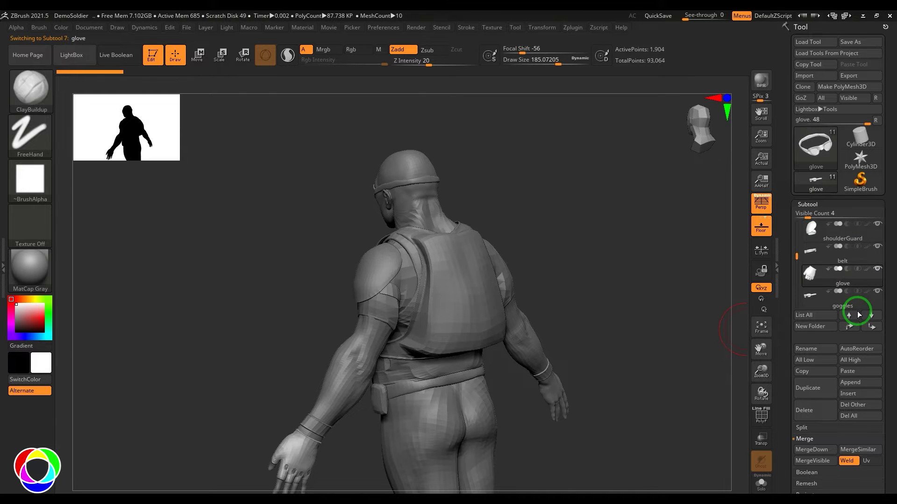
key(Down)
key(Down)
key(Down)
key(Down)
key(Down)
key(Down)
key(Down)
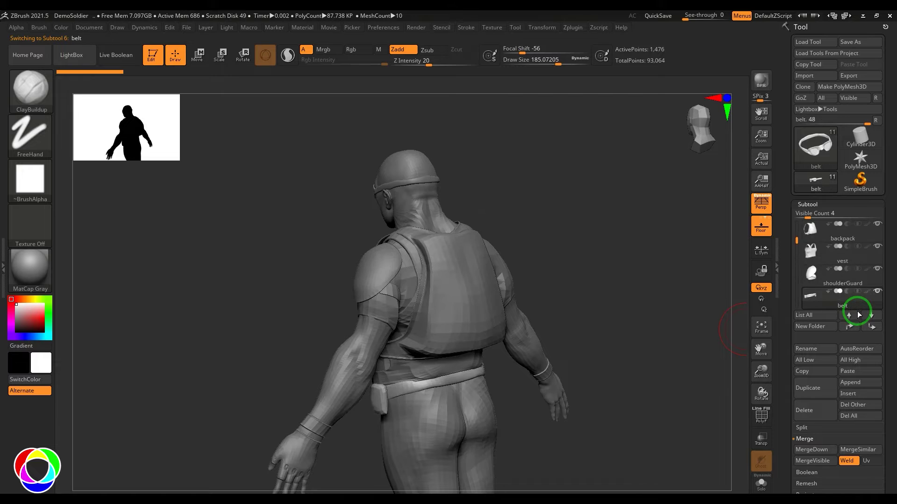
key(Up)
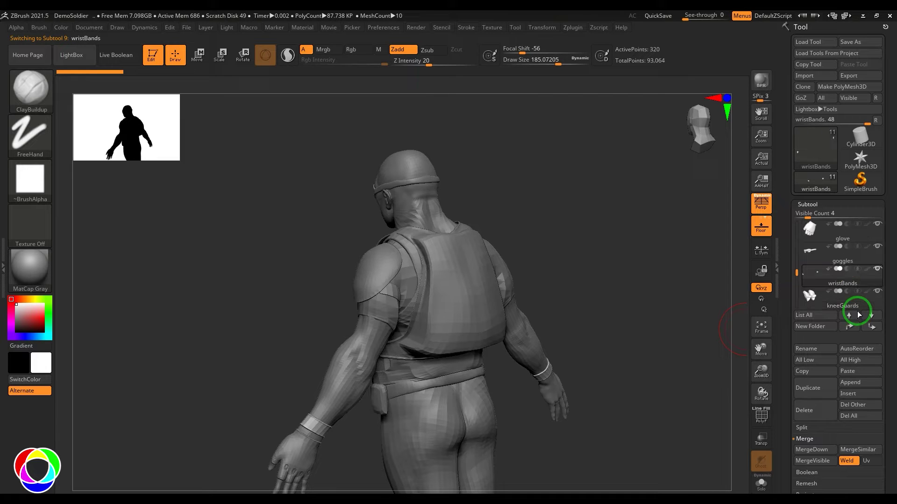
key(Down)
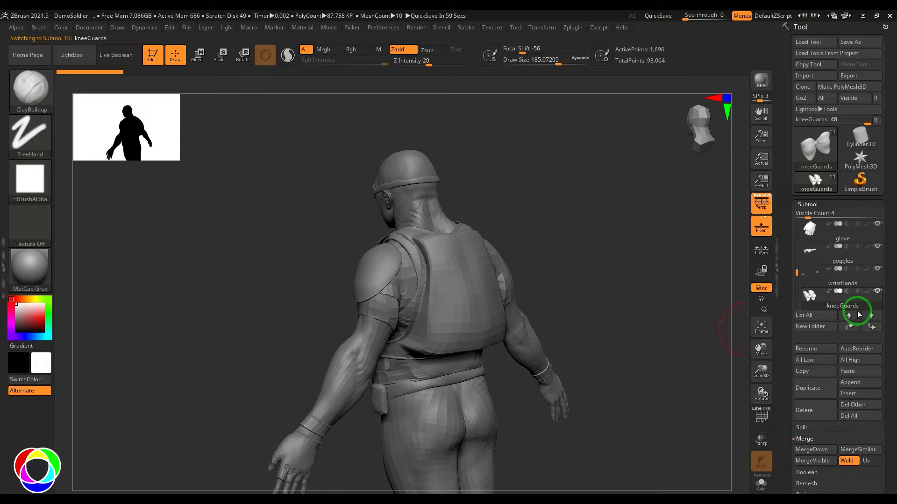
key(Up)
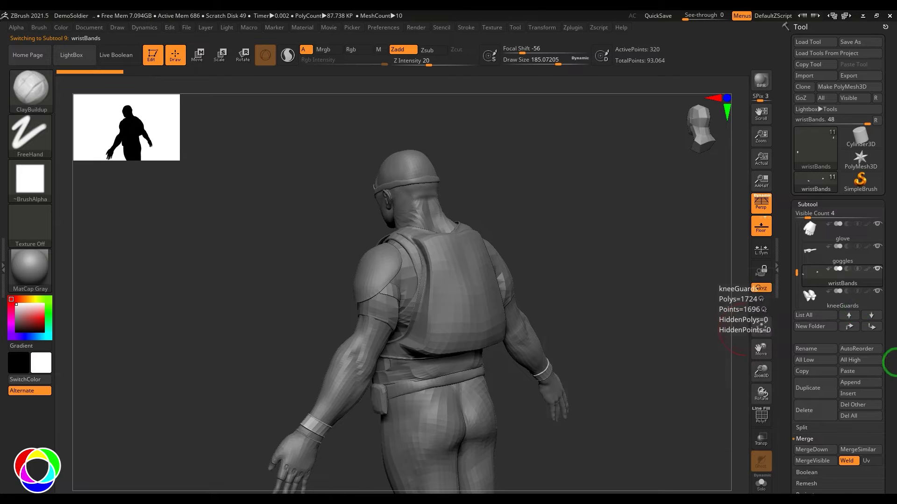
drag(517, 335, 654, 289)
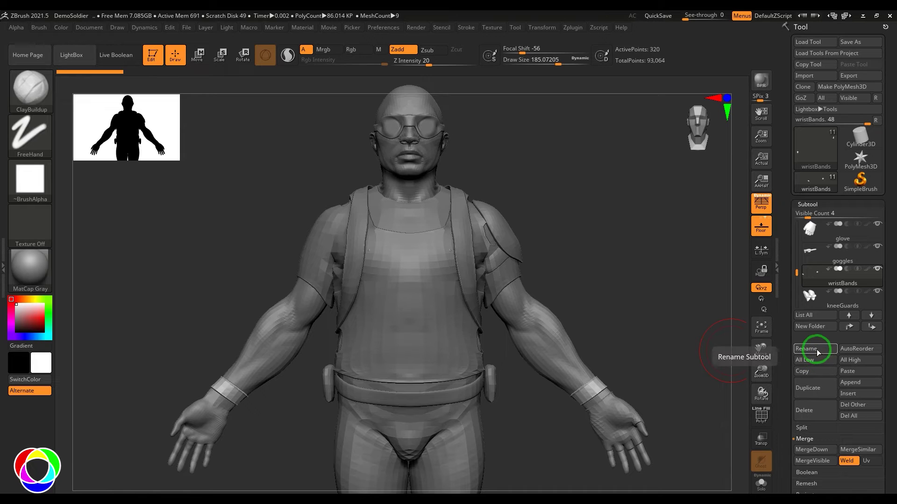
click(816, 350)
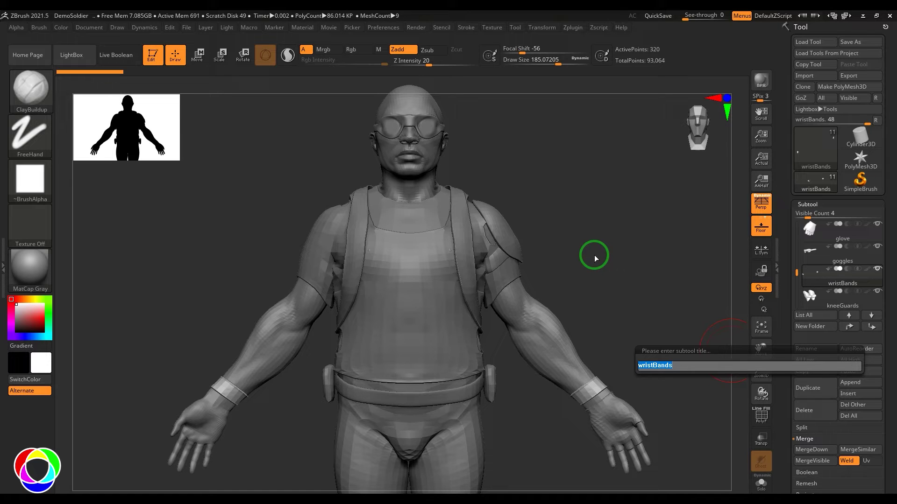
key(Return)
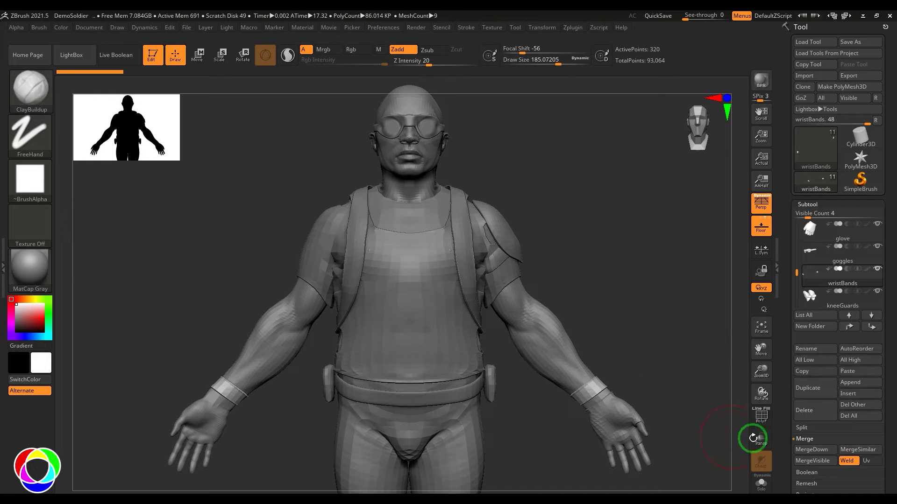
Step: Auto-reorder the subtools by vertex count and view the extended help for AutoReorder
click(858, 349)
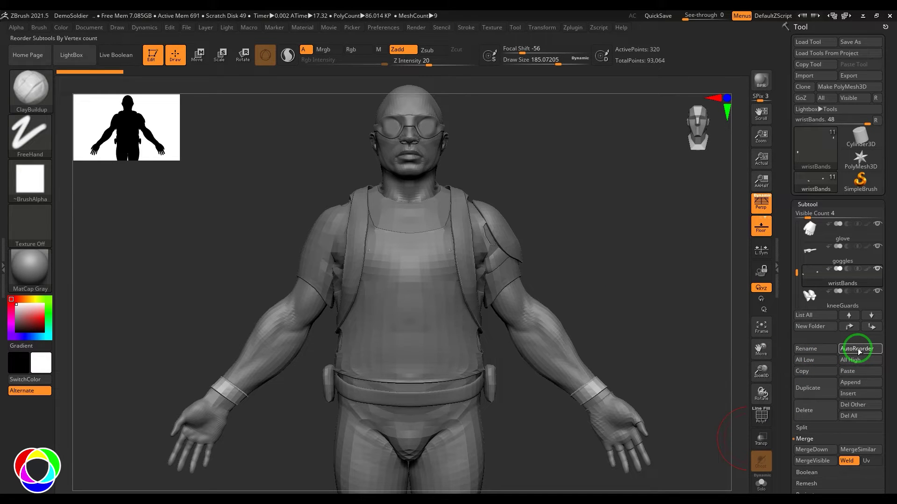
drag(790, 249, 789, 276)
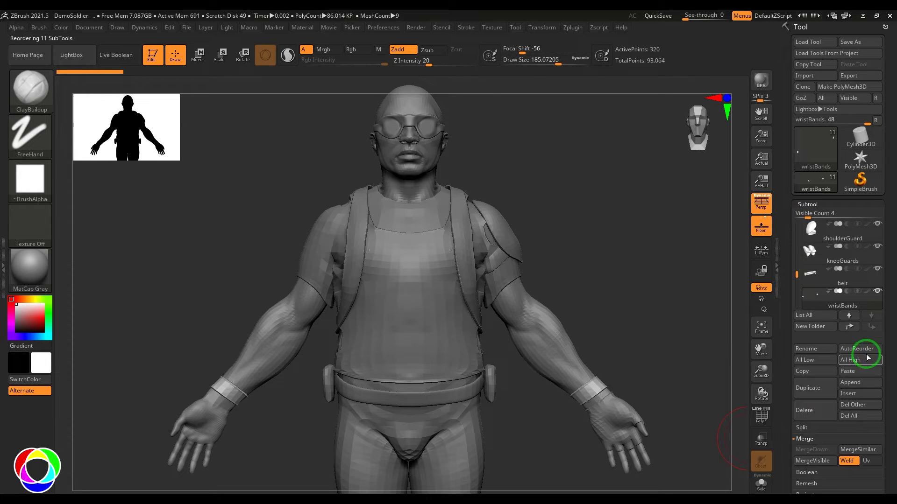
key(ctrl)
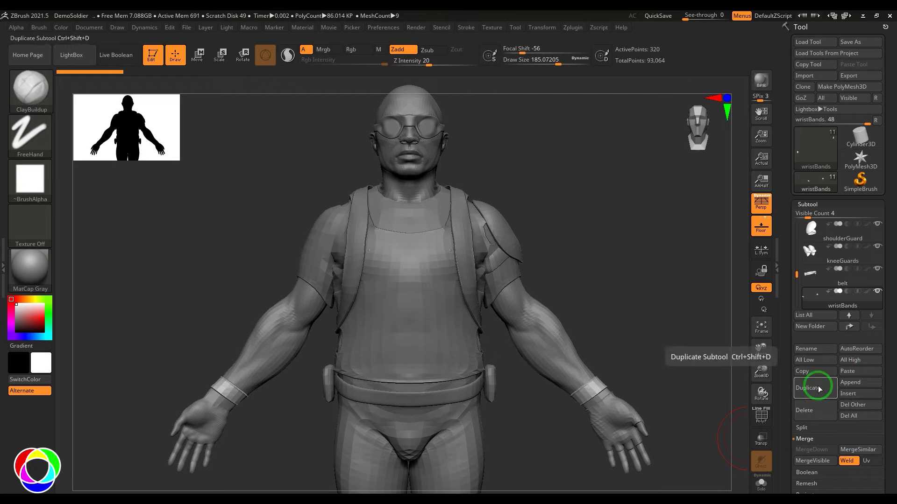
Step: Drop all subtools to lowest subdivision, toggle PolyF, restore all to highest, and select kneeGuards
click(816, 365)
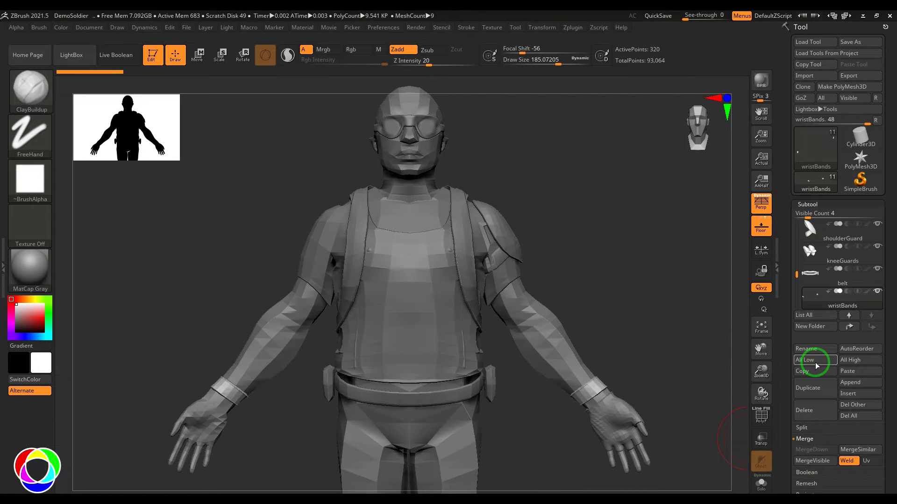
key(shift)
key(shift+f)
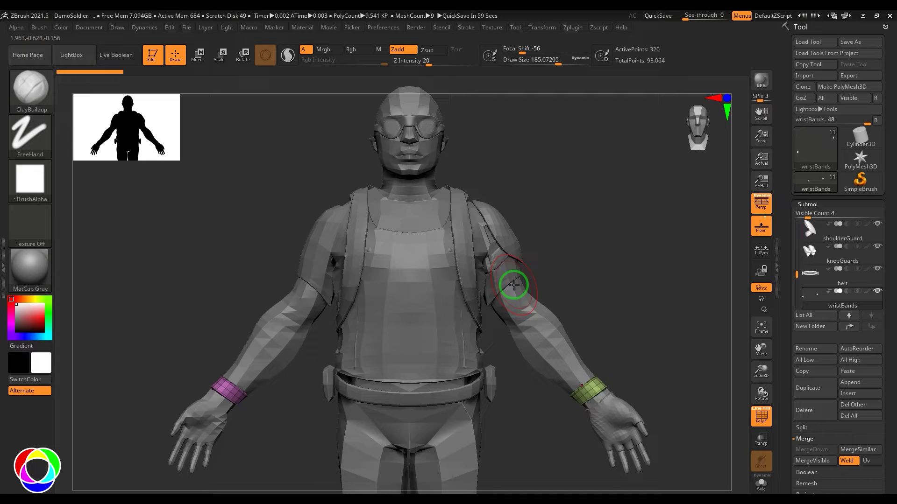
click(866, 364)
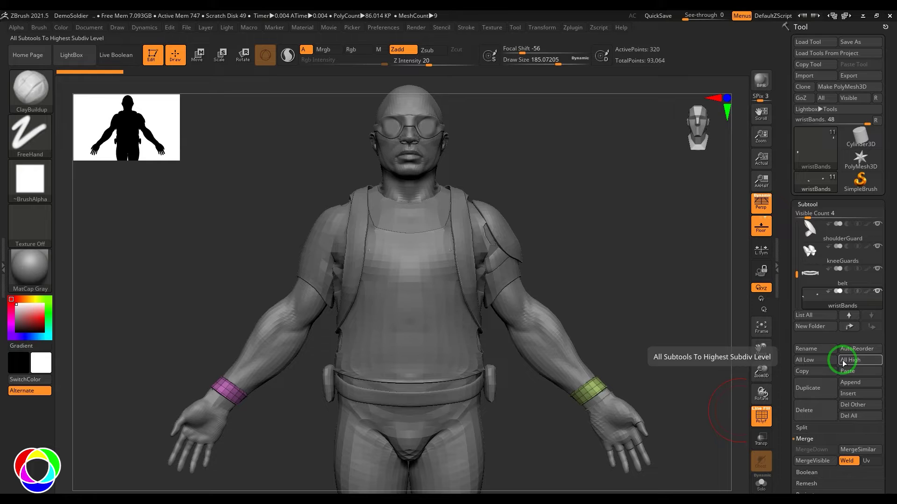
click(814, 253)
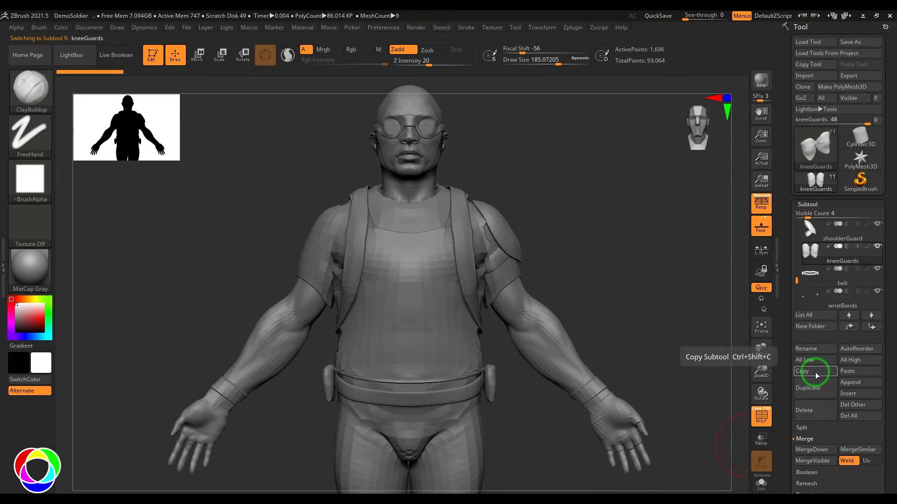
click(814, 371)
click(860, 372)
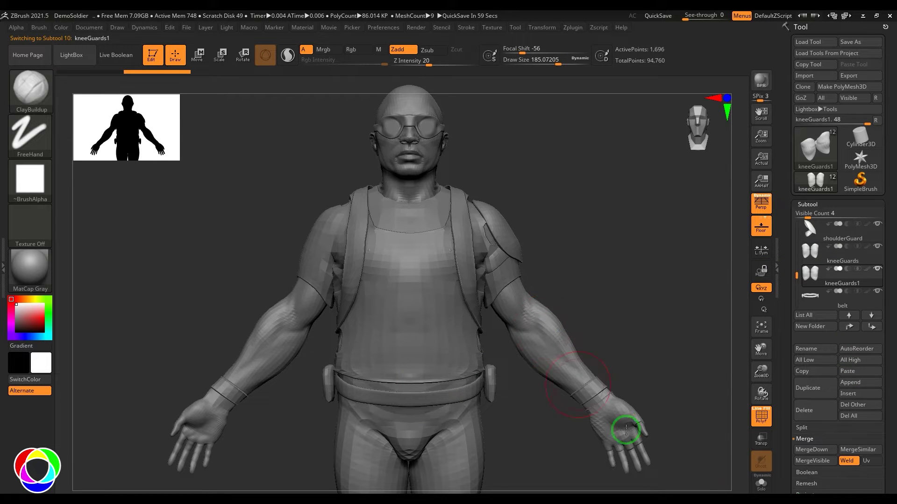
click(817, 414)
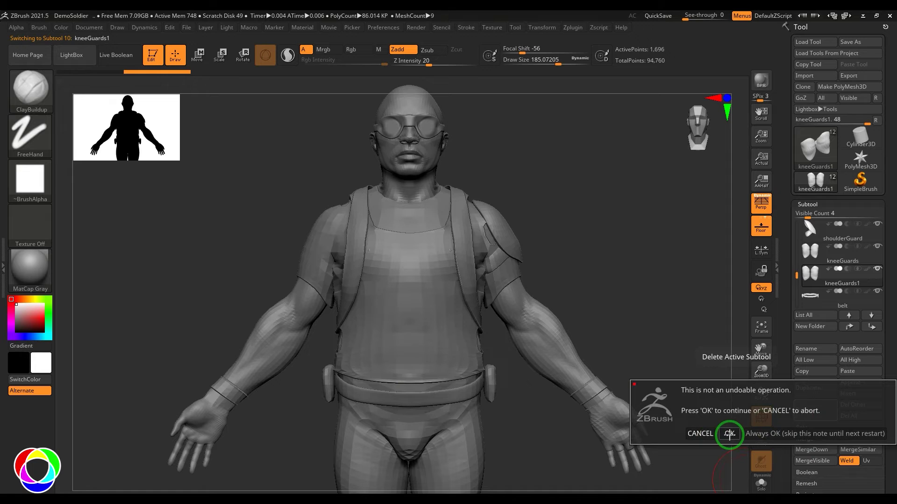
click(729, 434)
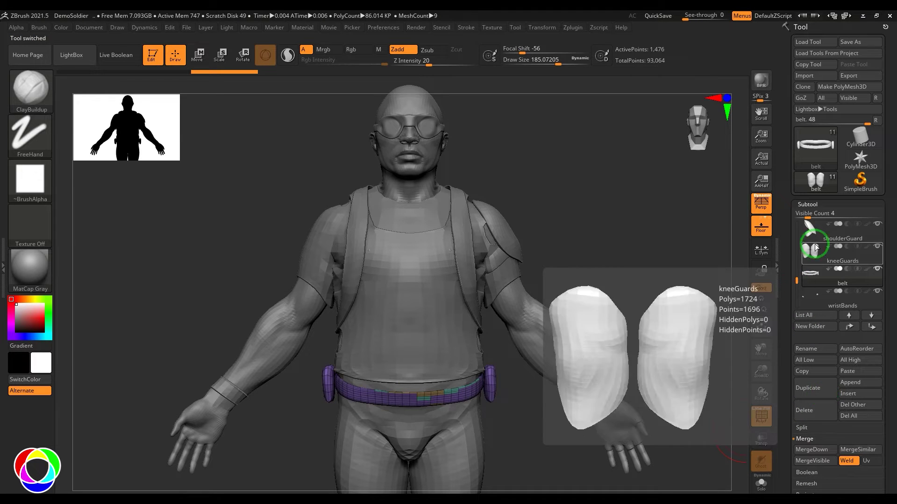
click(809, 230)
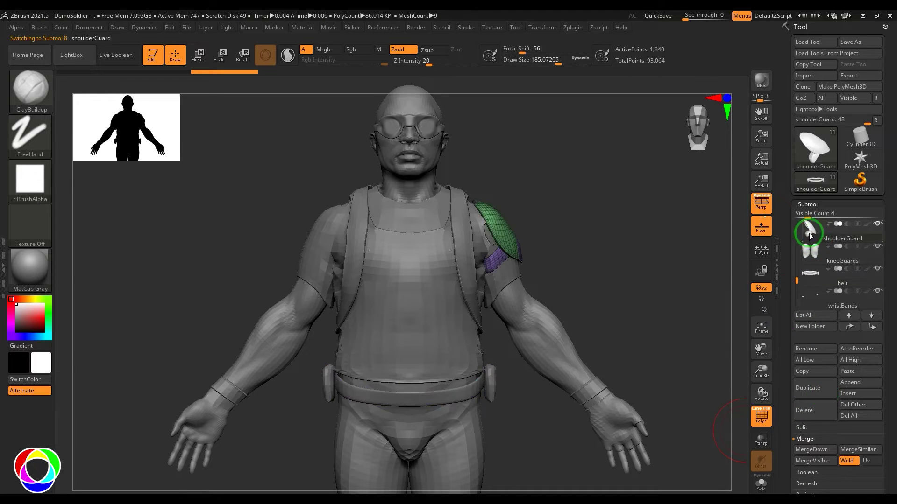
Step: Duplicate the shoulderGuard subtool and try mirroring the copy in Deformation
click(816, 388)
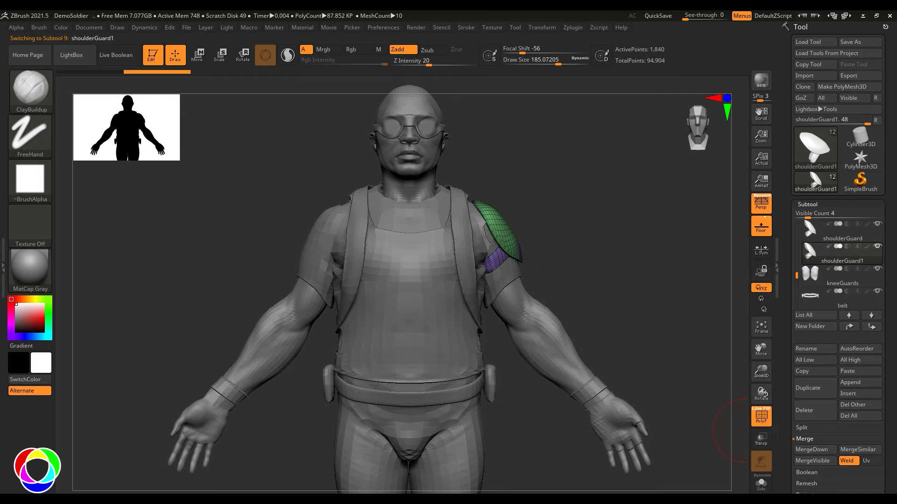
drag(891, 372, 892, 271)
click(832, 278)
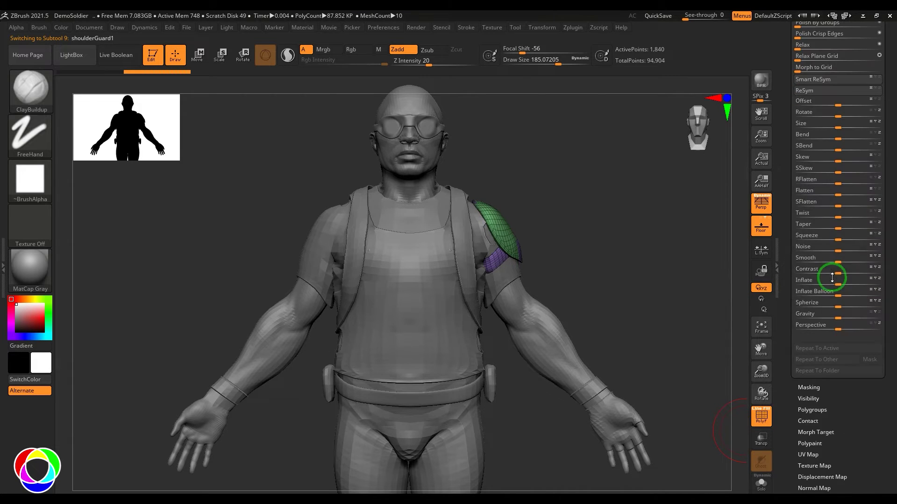
drag(892, 150, 892, 208)
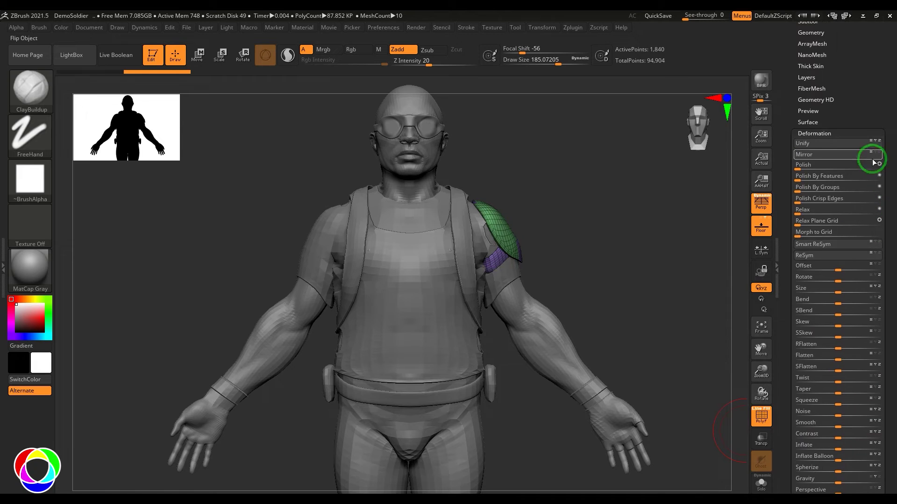
click(831, 154)
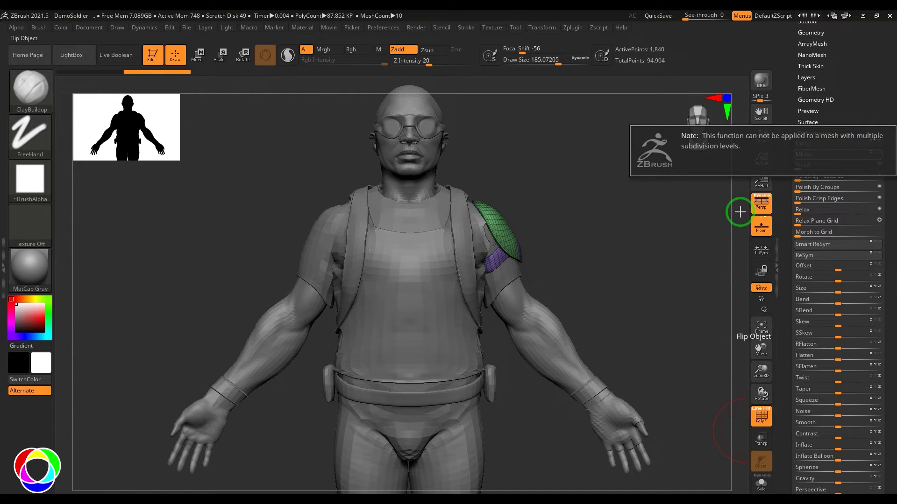
drag(888, 133, 891, 179)
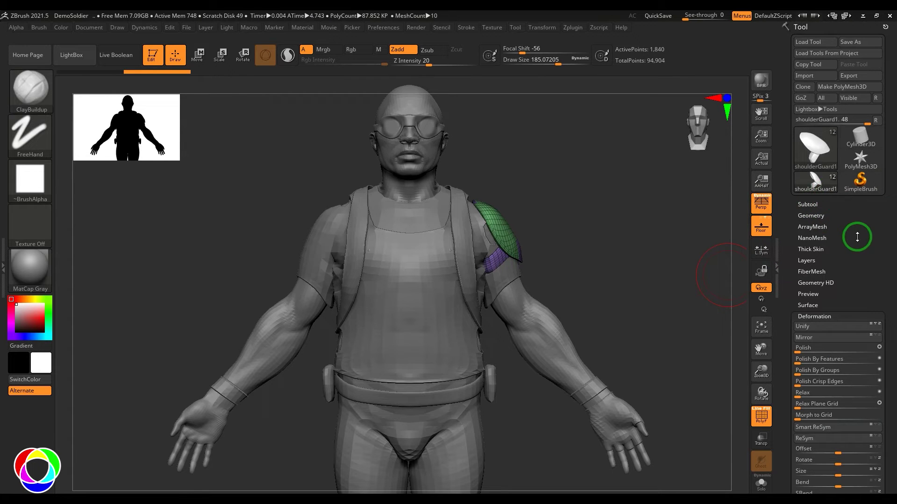
Step: Delete the copy's lower subdivision levels, then mirror it onto the opposite shoulder
click(821, 216)
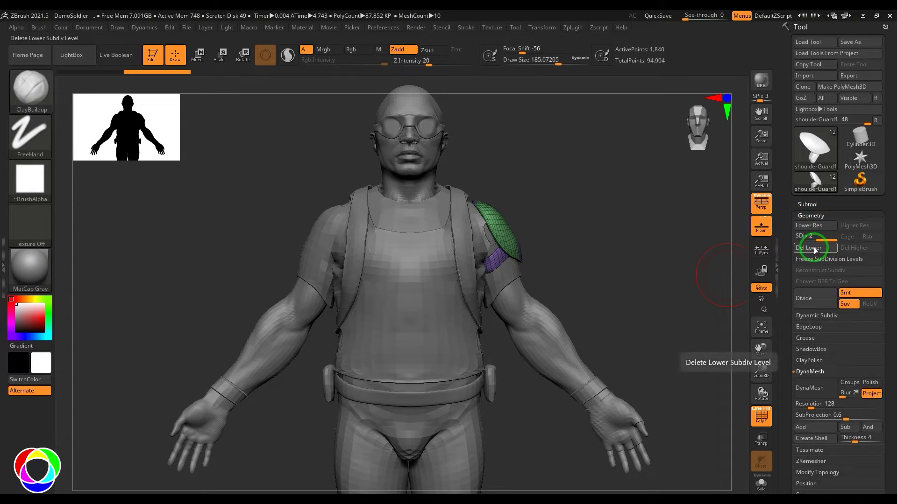
click(811, 216)
scroll(867, 276, down, 3)
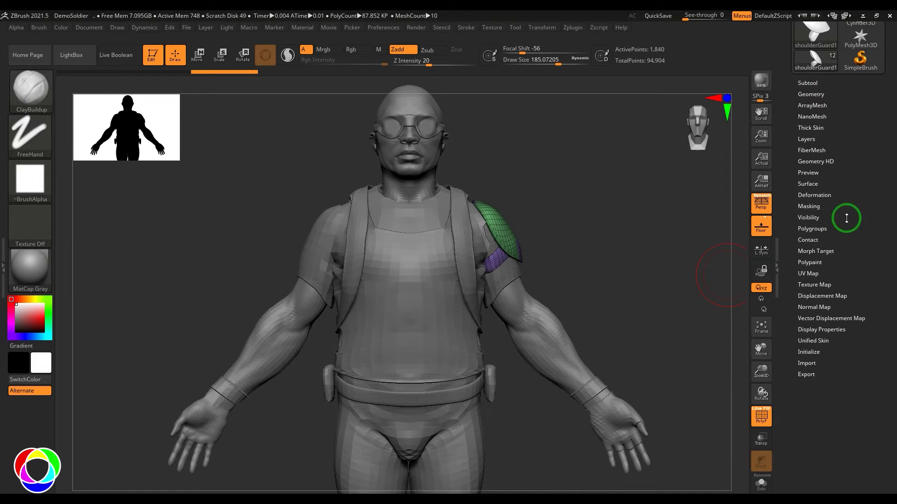
click(829, 196)
click(817, 216)
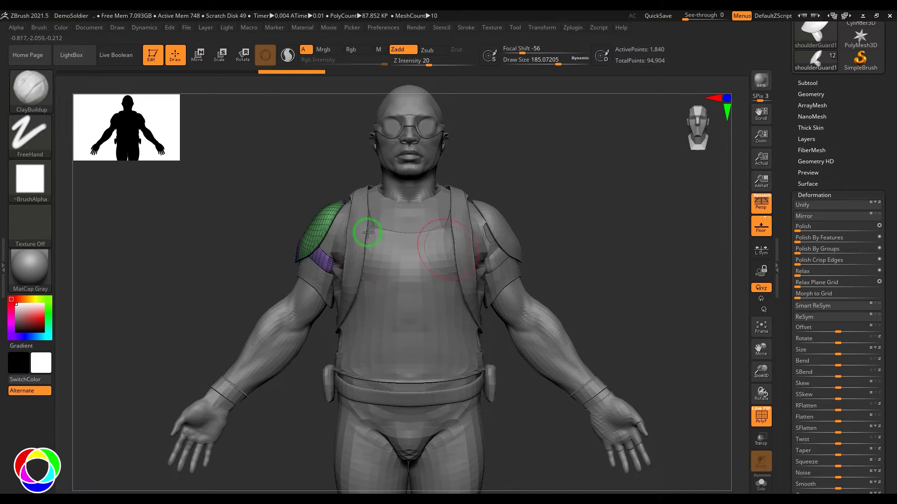
click(815, 84)
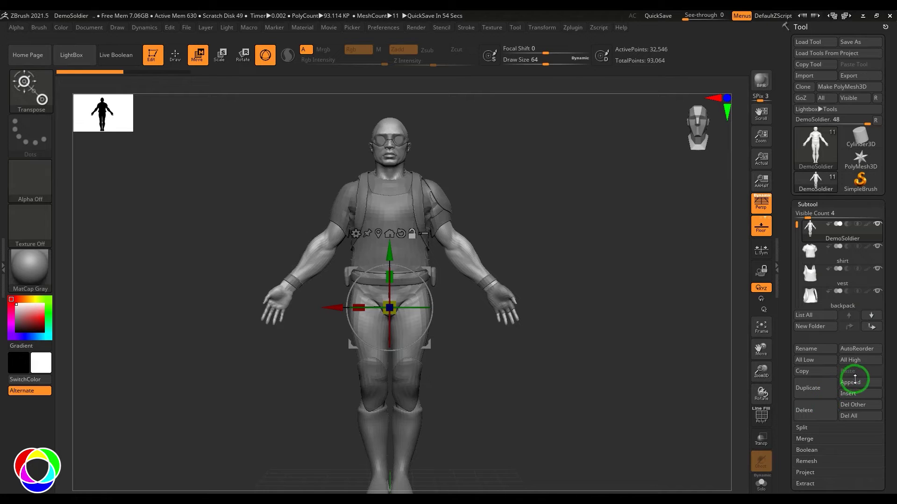
Step: Append a Sphere3D subtool and move and shrink it onto the right arm with the gizmo
click(860, 382)
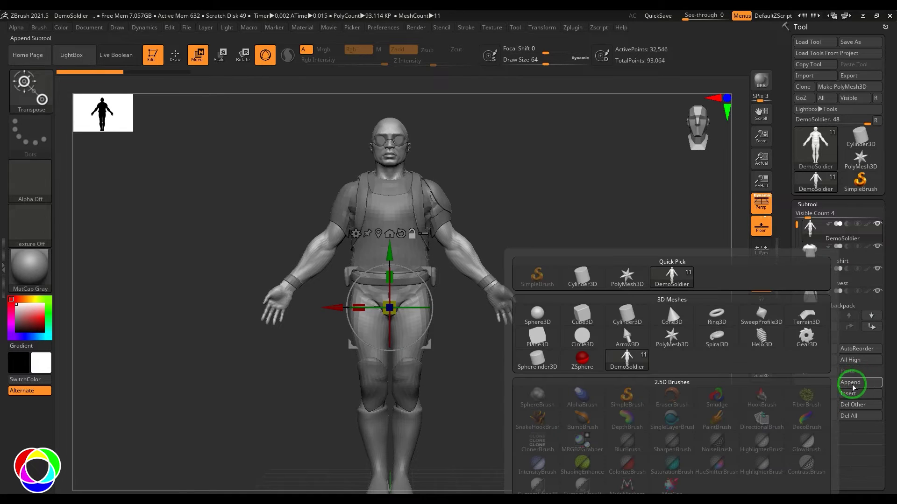
click(537, 313)
click(407, 315)
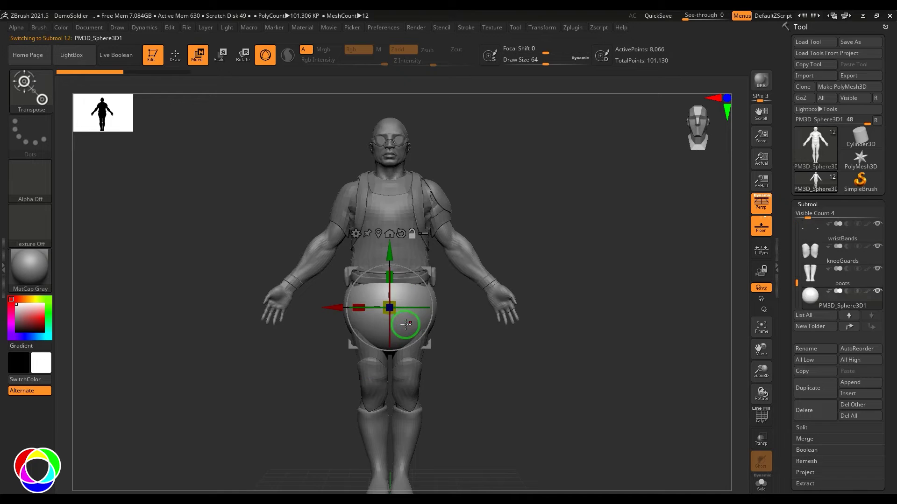
drag(334, 307, 427, 331)
mouse_move(444, 266)
mouse_down()
mouse_move(455, 217)
mouse_move(432, 262)
mouse_up()
drag(511, 203, 504, 222)
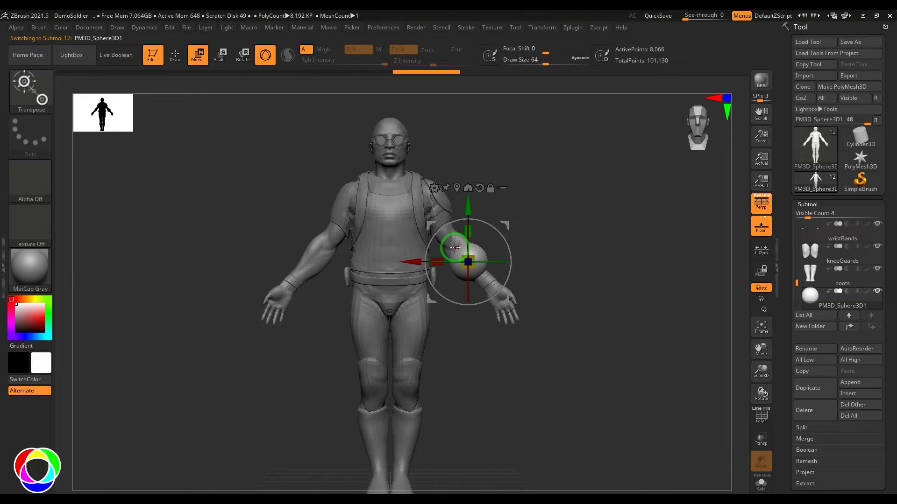
Step: Reshape the sphere with a larger Move brush into a bulky sleeve around the forearm
key(b)
key(m)
key(v)
key(s)
drag(477, 277, 509, 305)
drag(467, 262, 455, 242)
drag(547, 206, 491, 225)
drag(505, 259, 493, 265)
shift+drag(546, 234, 532, 238)
shift+drag(461, 251, 561, 267)
mouse_move(495, 285)
mouse_down()
mouse_move(524, 270)
mouse_move(483, 267)
mouse_up()
alt+drag(601, 260, 619, 268)
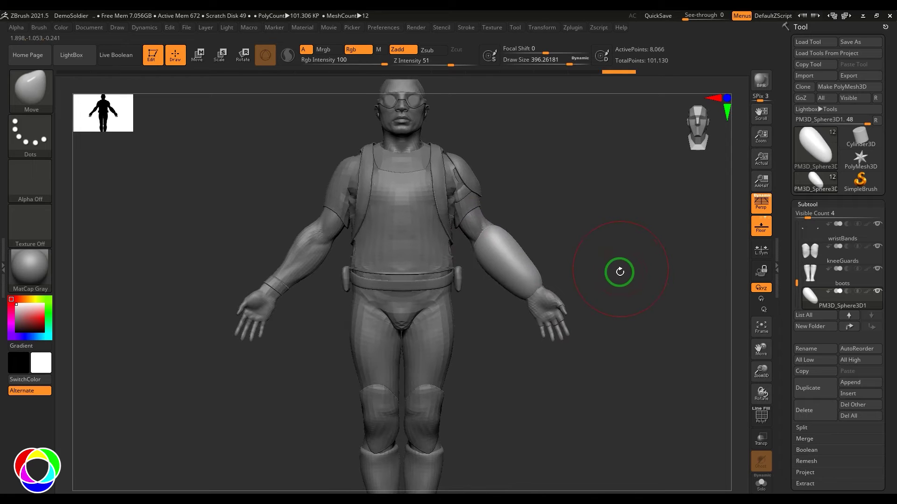
Step: Select shoulderGuard, append a Cone3D subtool at the end, and make the cone active
drag(797, 281, 793, 248)
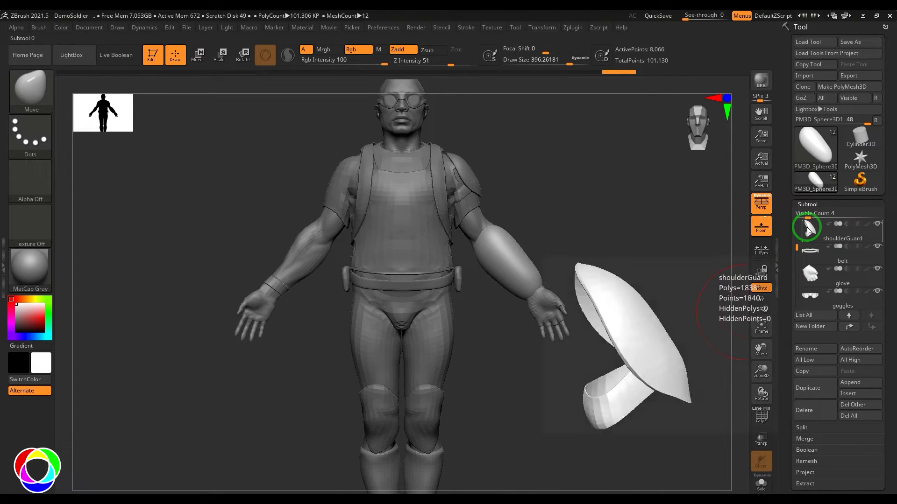
click(808, 229)
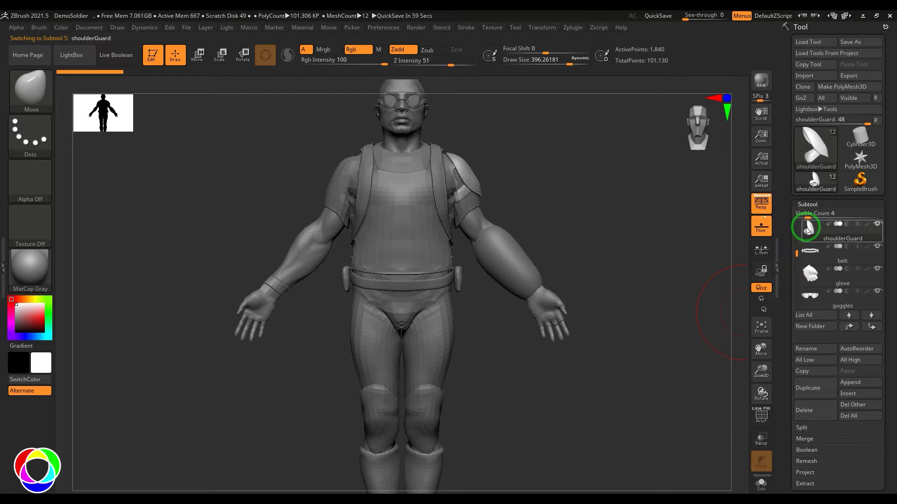
click(850, 383)
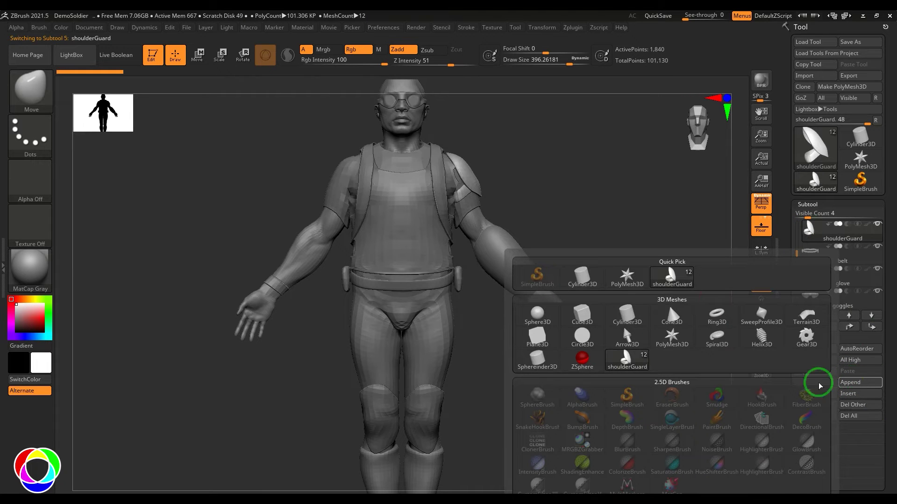
click(671, 319)
alt+click(415, 367)
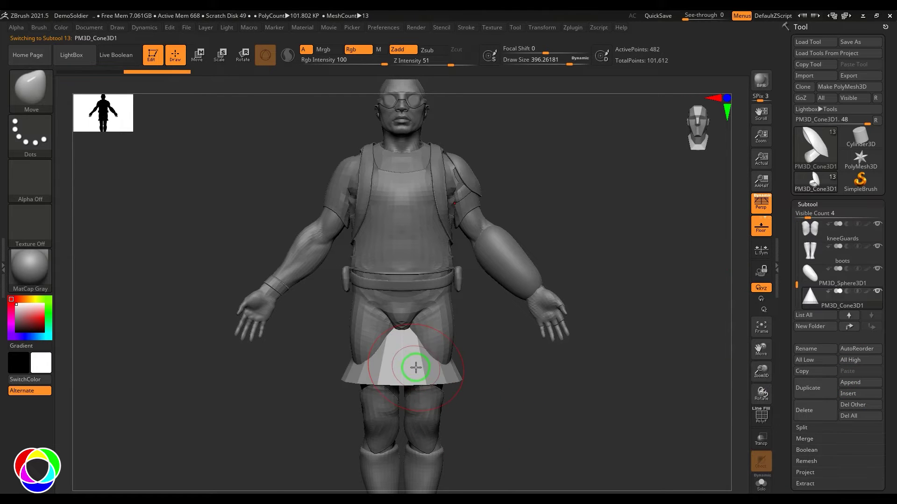
drag(793, 287, 796, 267)
Step: Move the cone up onto the soldier's head like a hat
key(w)
drag(364, 283, 333, 26)
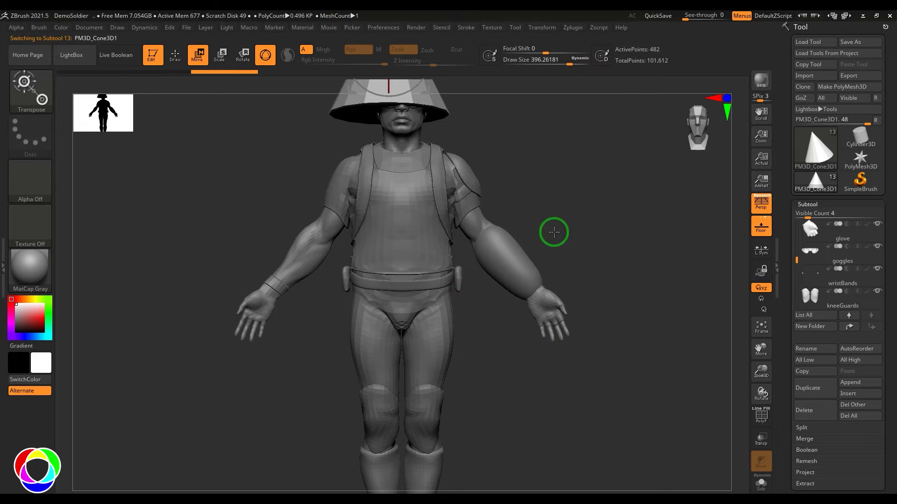
alt+drag(574, 213, 566, 325)
drag(323, 167, 339, 167)
drag(586, 244, 577, 298)
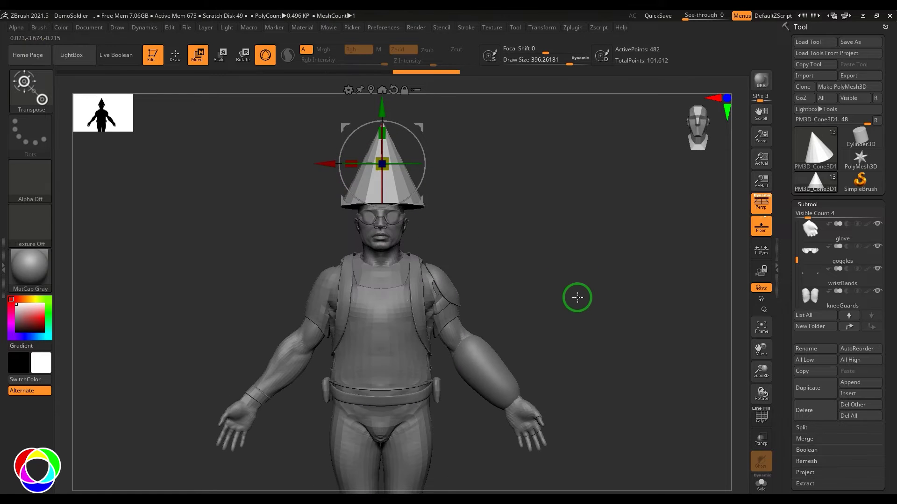
Step: Insert a Cone3D subtool directly below the hat cone, then select DemoSoldier
click(848, 393)
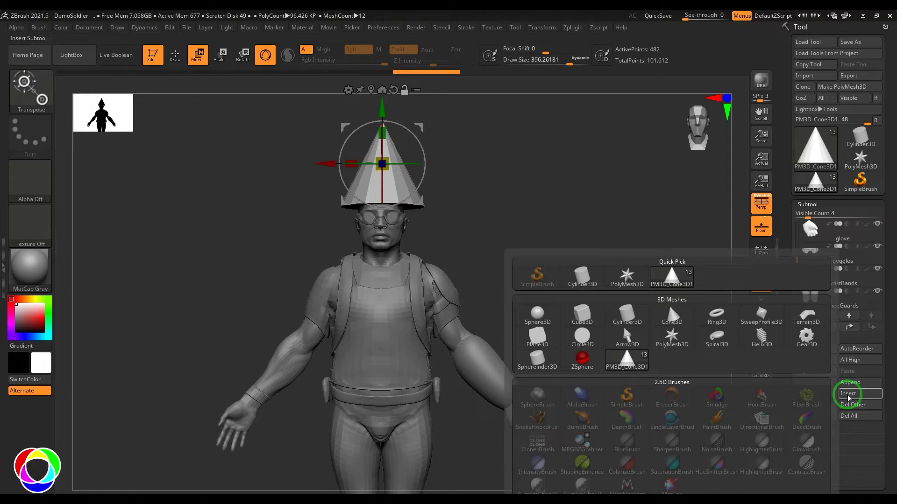
click(671, 315)
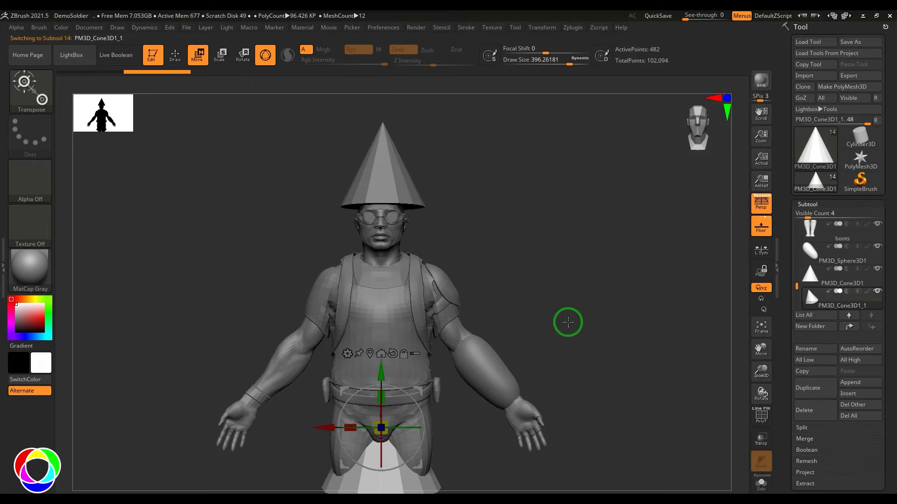
drag(796, 287, 790, 220)
click(813, 230)
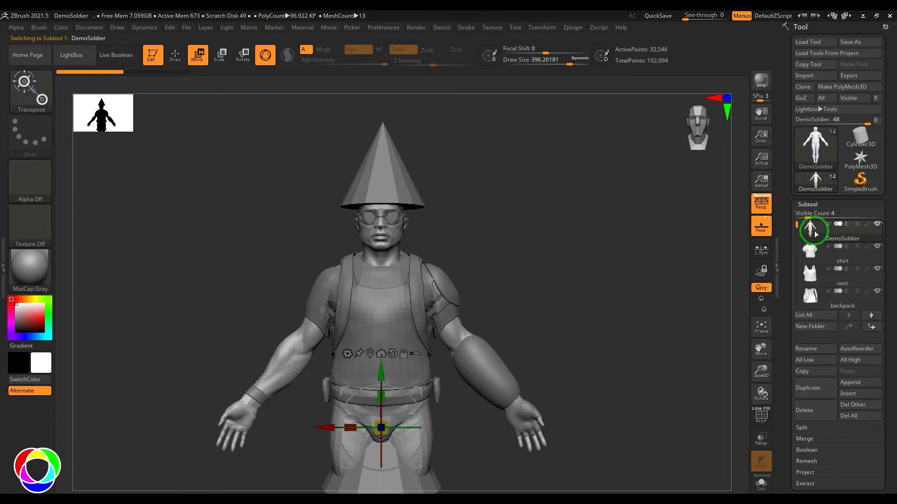
Step: Insert a Ring3D subtool directly under DemoSoldier
click(847, 393)
click(718, 314)
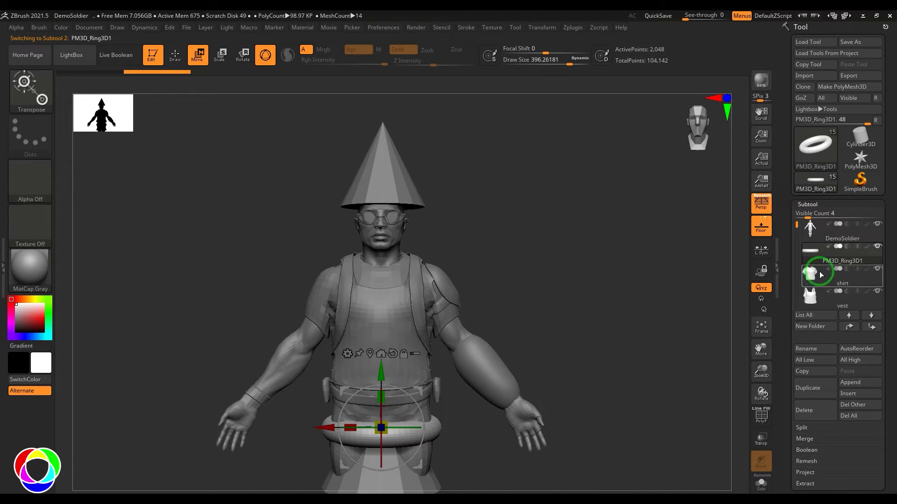
mouse_move(814, 251)
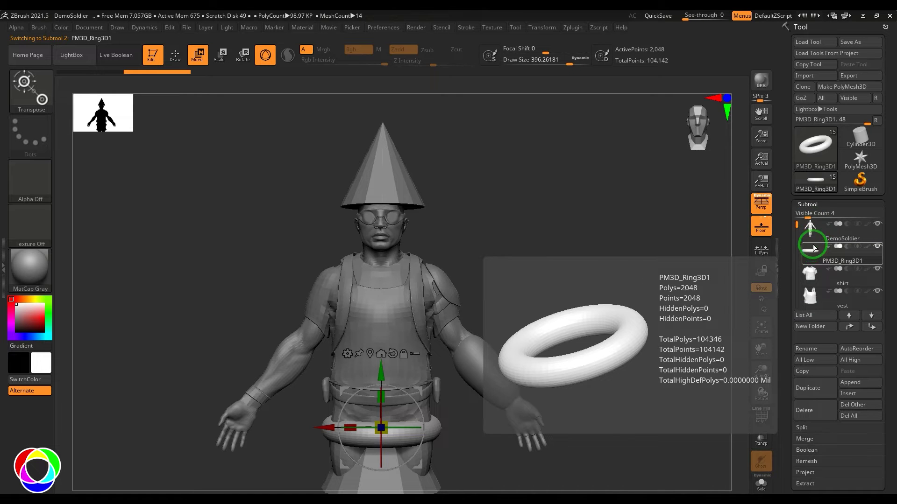
Step: Reselect DemoSoldier and append a second Ring3D at the end of the list
click(812, 232)
mouse_move(813, 231)
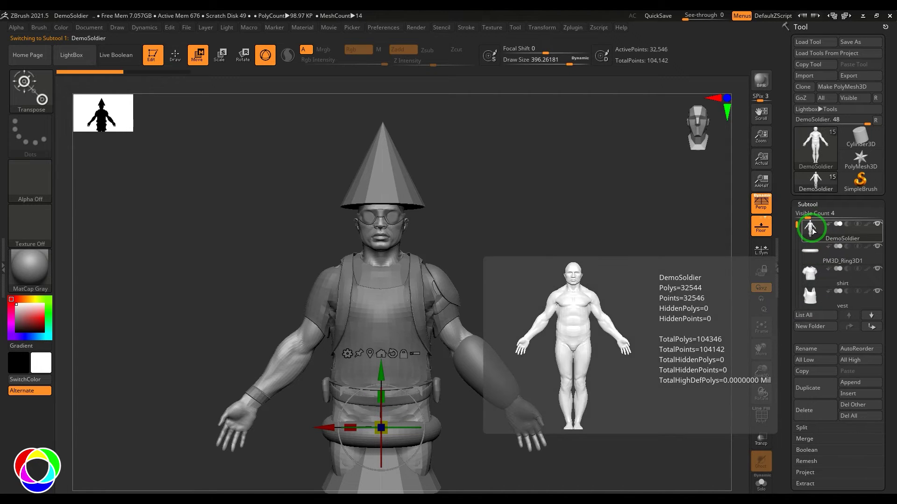
click(859, 382)
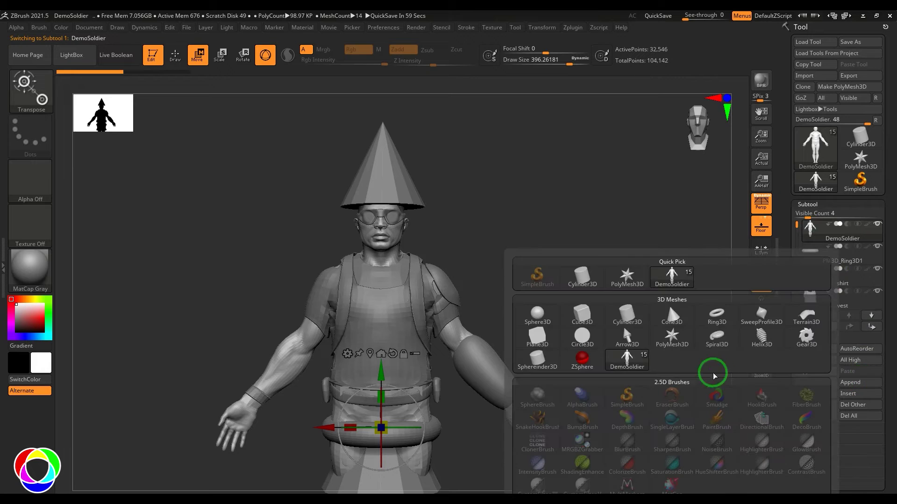
click(716, 316)
drag(796, 224, 776, 194)
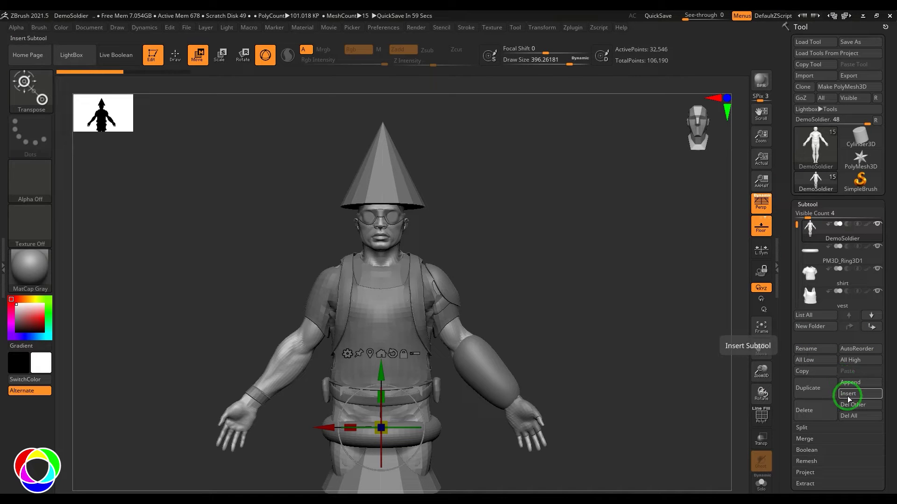
Step: Delete both Ring3D subtools, confirming each deletion
click(809, 252)
click(807, 410)
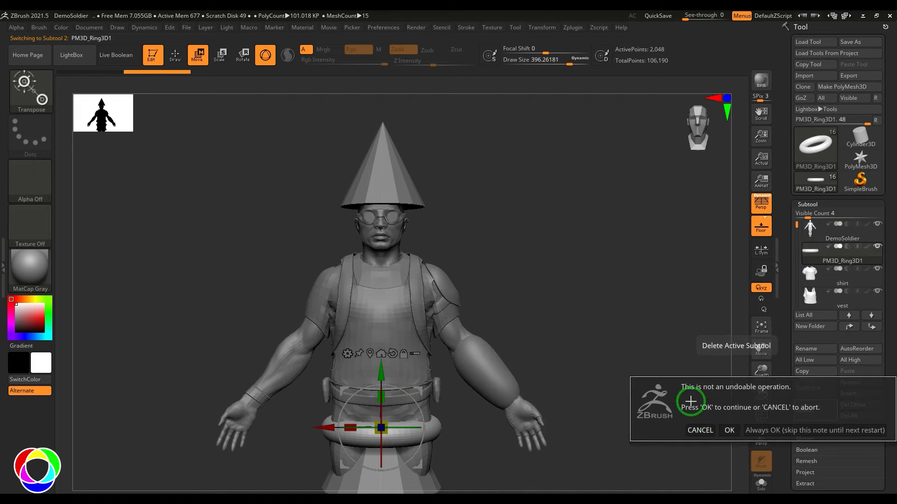
click(726, 426)
drag(793, 240, 800, 295)
click(811, 304)
click(813, 410)
click(722, 427)
Step: Delete both cone subtools and the sphere sleeve, confirming each deletion
click(813, 410)
click(721, 427)
click(804, 410)
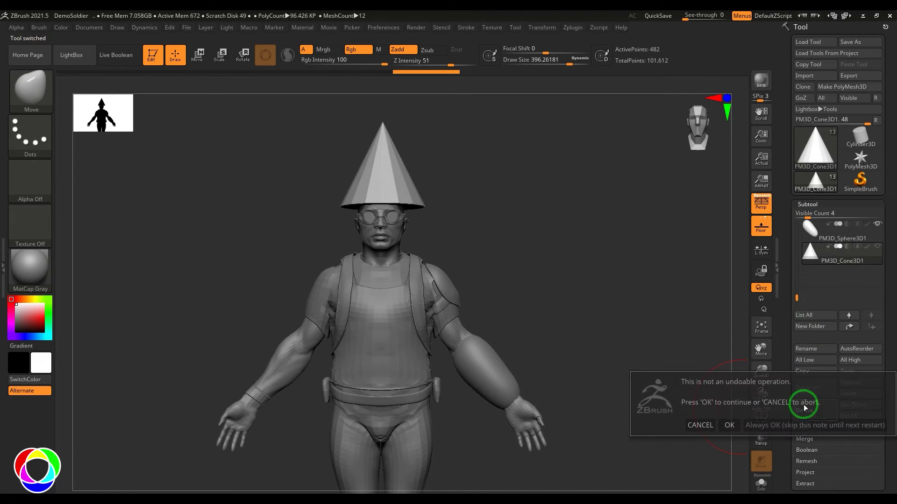
click(721, 426)
drag(801, 280, 795, 289)
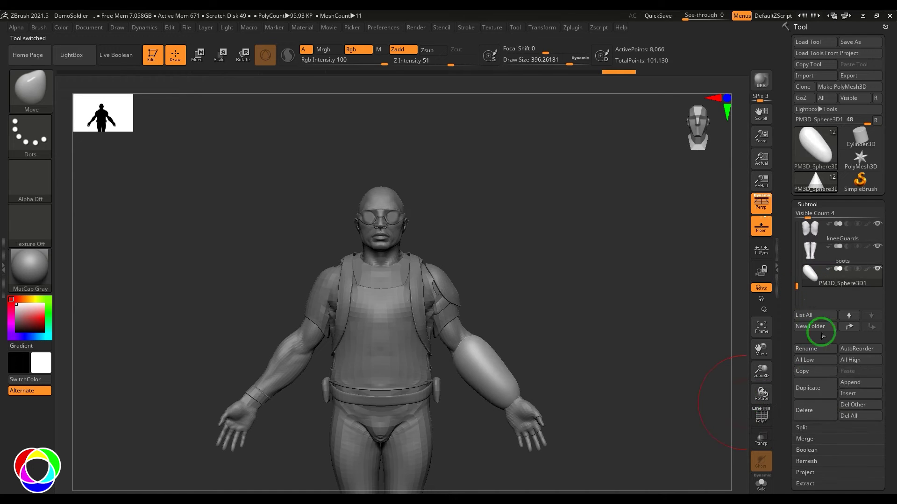
click(817, 412)
click(725, 428)
Step: Scroll the Subtool list and make the glove the active subtool
drag(797, 296, 796, 263)
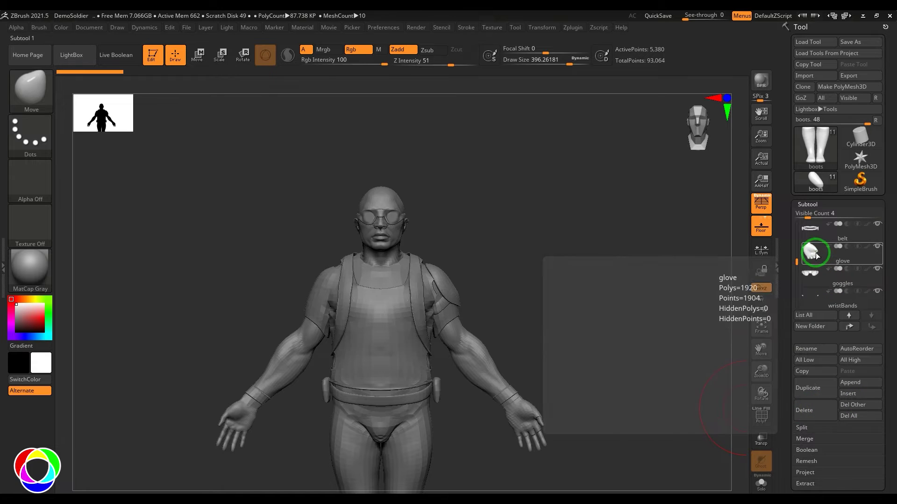
click(815, 253)
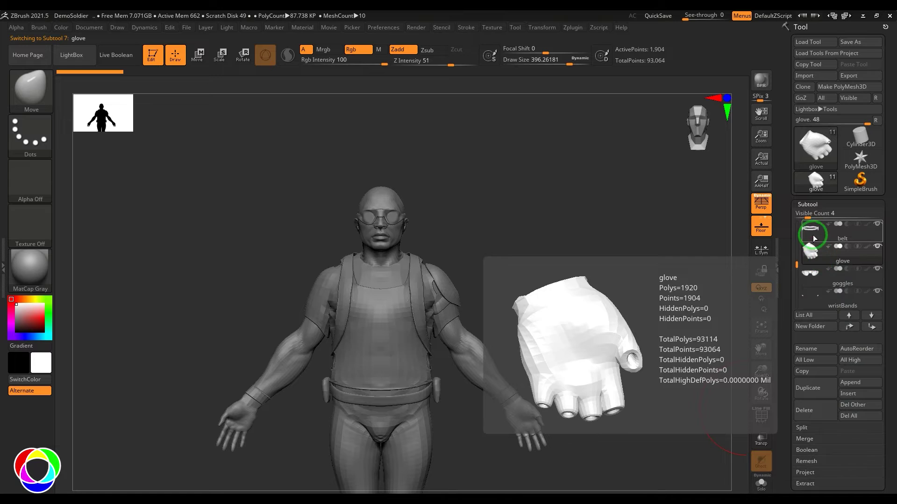
mouse_move(811, 304)
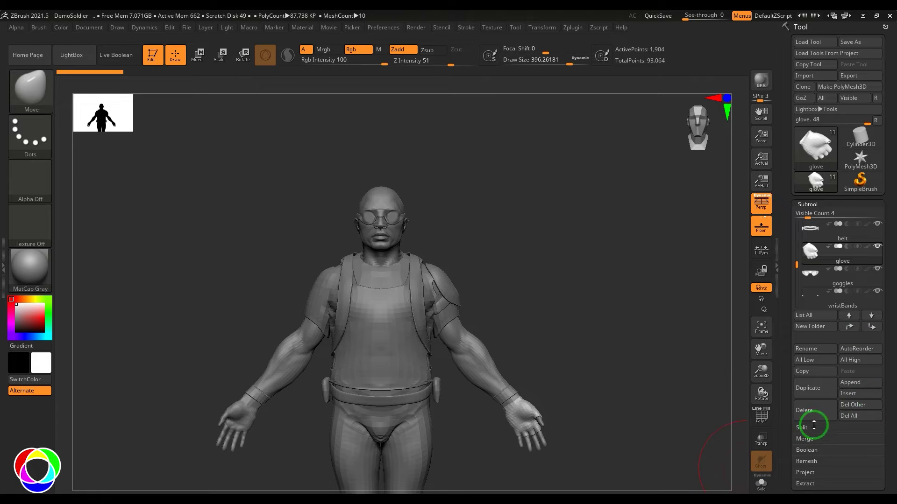
Step: Expand Subtool > Split, frame the soldier's legs and select the kneeGuards subtool
scroll(885, 369, down, 3)
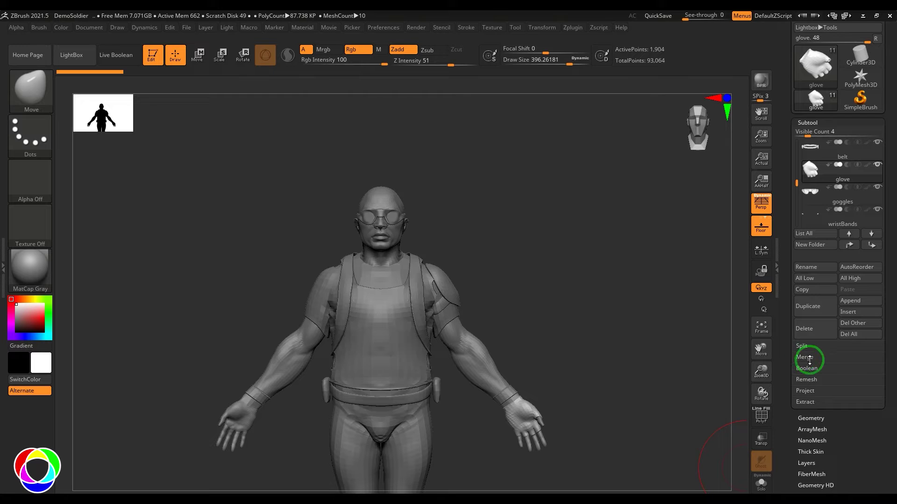
click(802, 346)
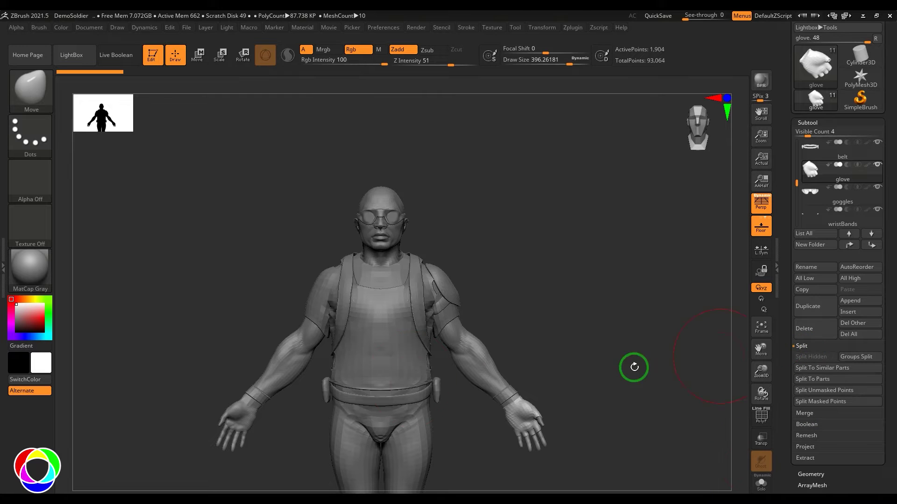
alt+drag(599, 398, 625, 271)
alt+click(434, 413)
alt+drag(511, 404, 641, 326)
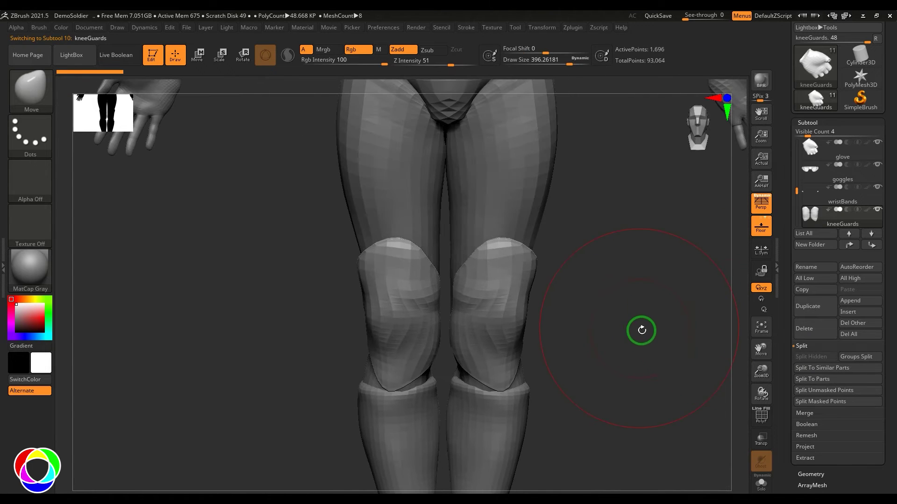
Step: Split kneeGuards into separate parts with Split To Parts, confirming the non-undoable operation
click(814, 228)
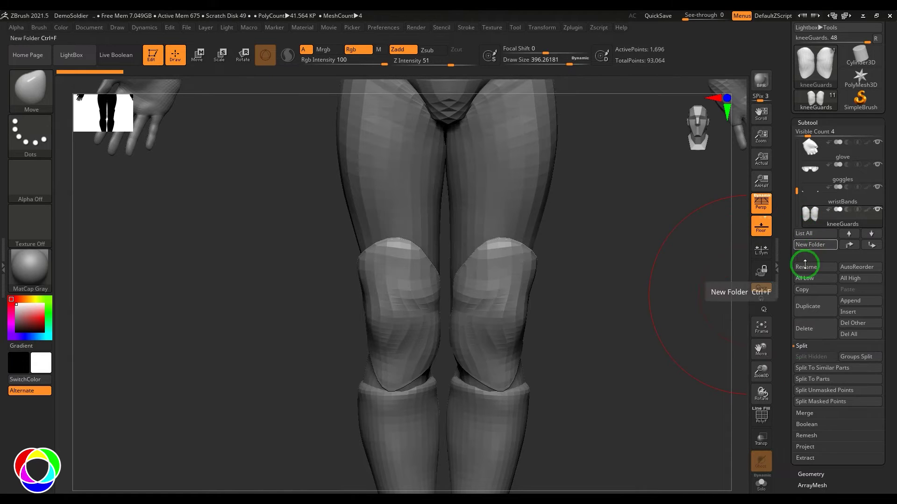
click(826, 368)
click(730, 390)
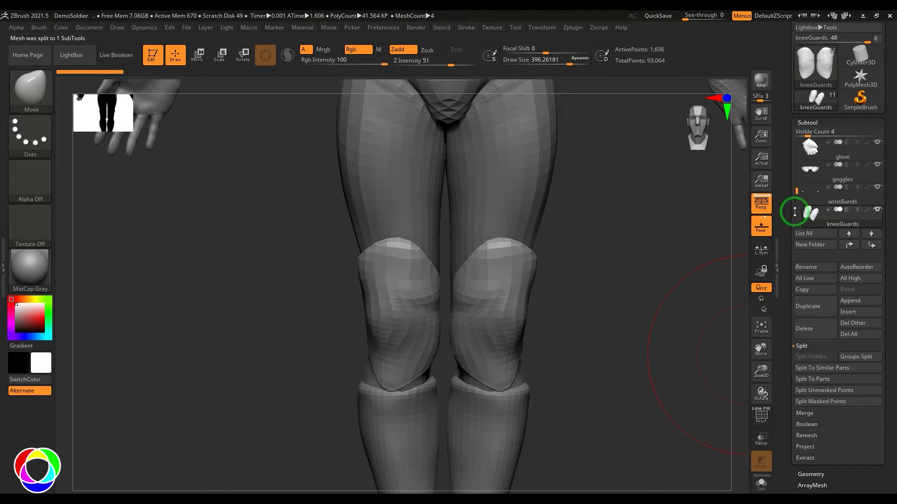
drag(796, 191, 800, 196)
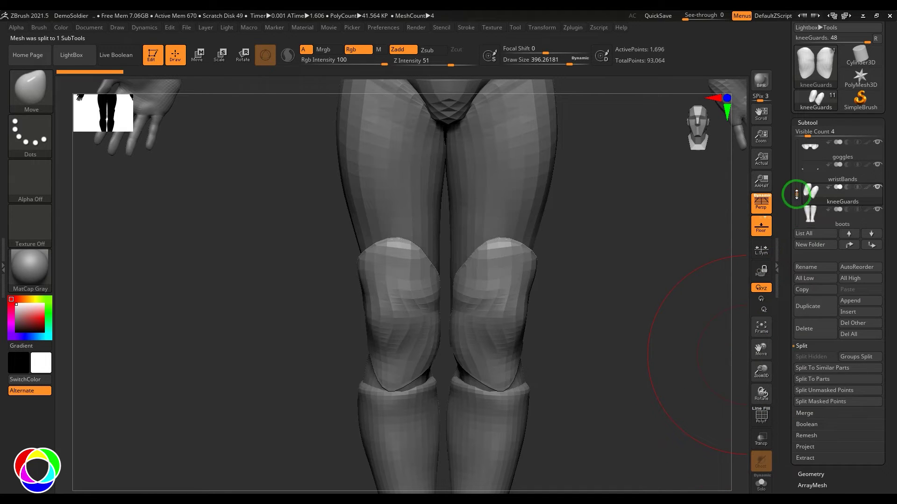
click(821, 368)
click(729, 400)
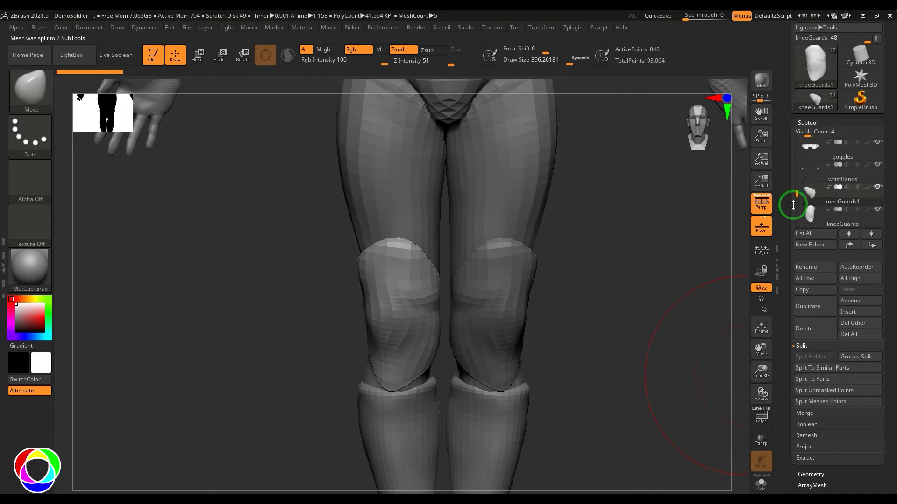
Step: Show the polygroup wireframe and select the right and left knee guard pieces
key(shift+f)
alt+click(495, 303)
alt+click(406, 308)
alt+click(503, 310)
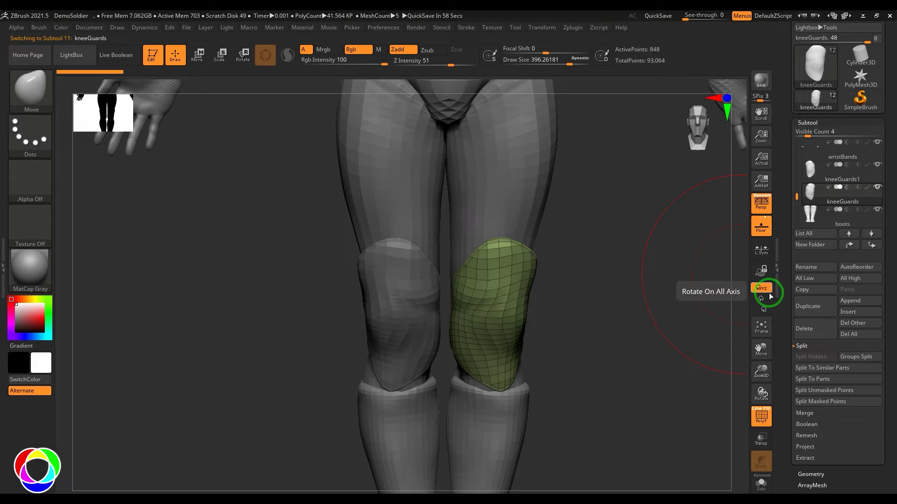
Step: Select the DemoSoldier body, solo it, and Groups Split it into six polygroup subtools
key(f)
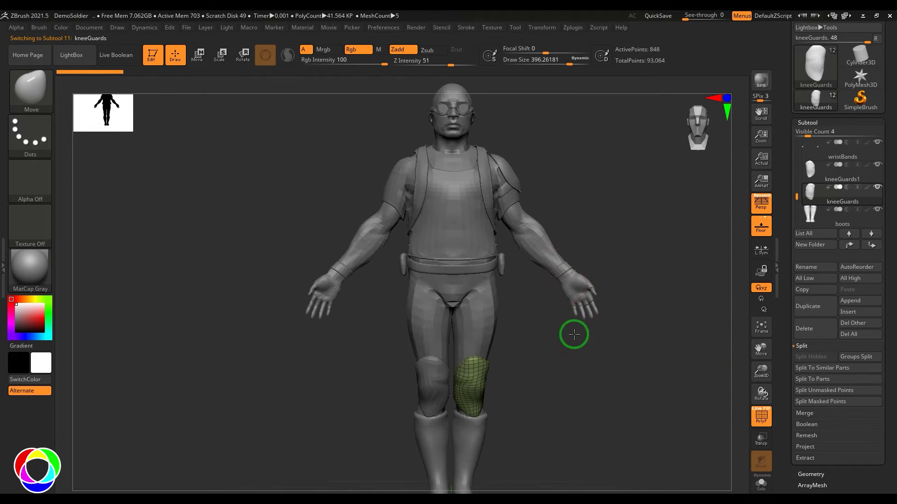
alt+click(552, 276)
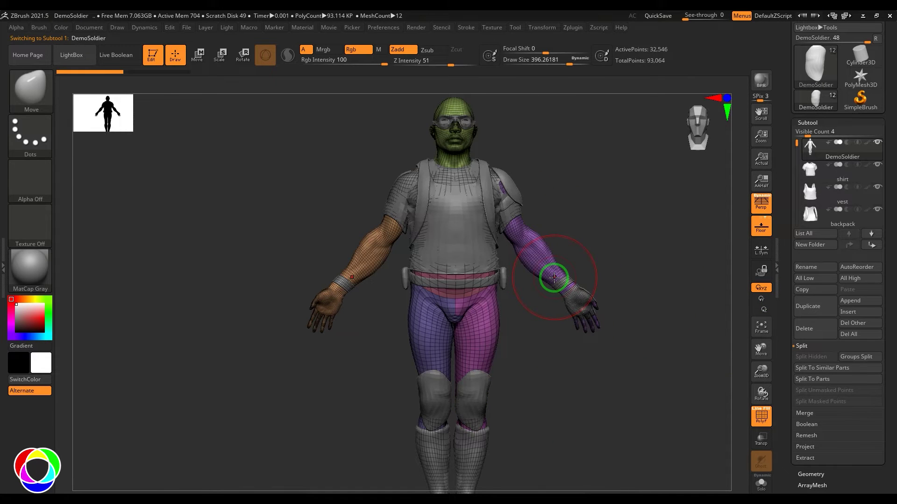
click(758, 486)
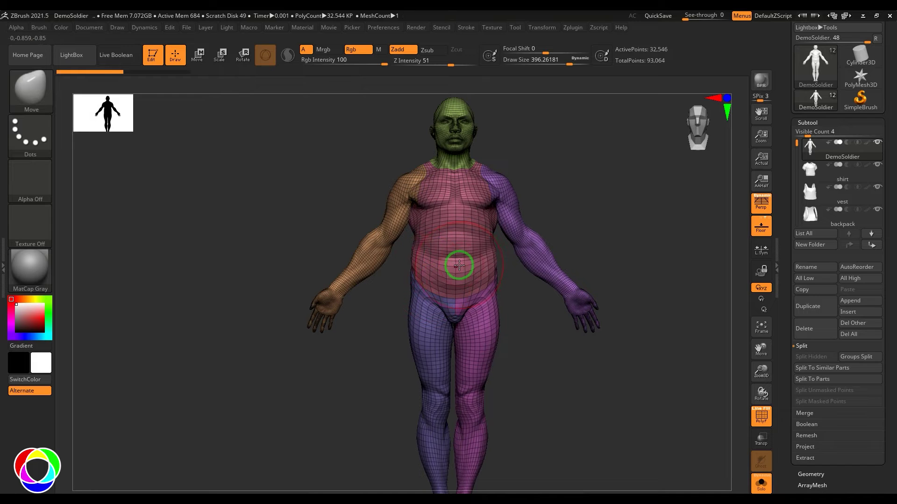
click(843, 358)
click(732, 377)
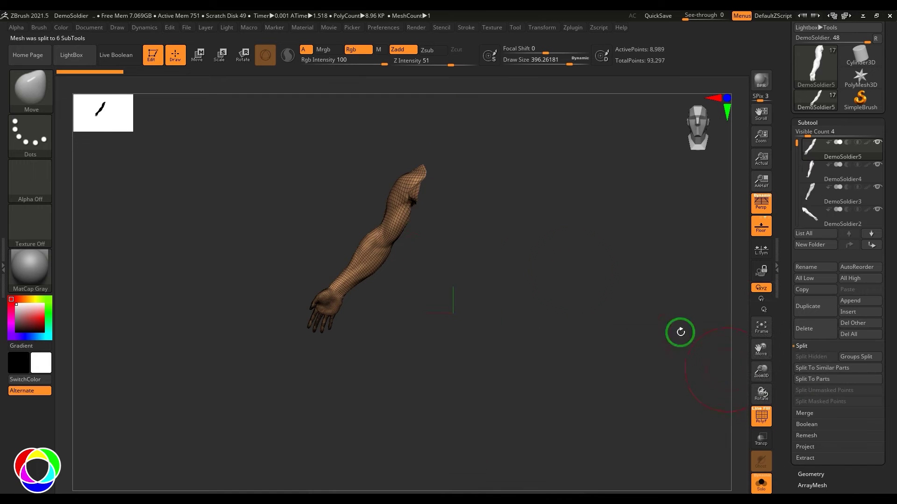
Step: Turn Solo off, then select the right arm and the head piece DemoSoldier1
click(761, 483)
alt+click(545, 253)
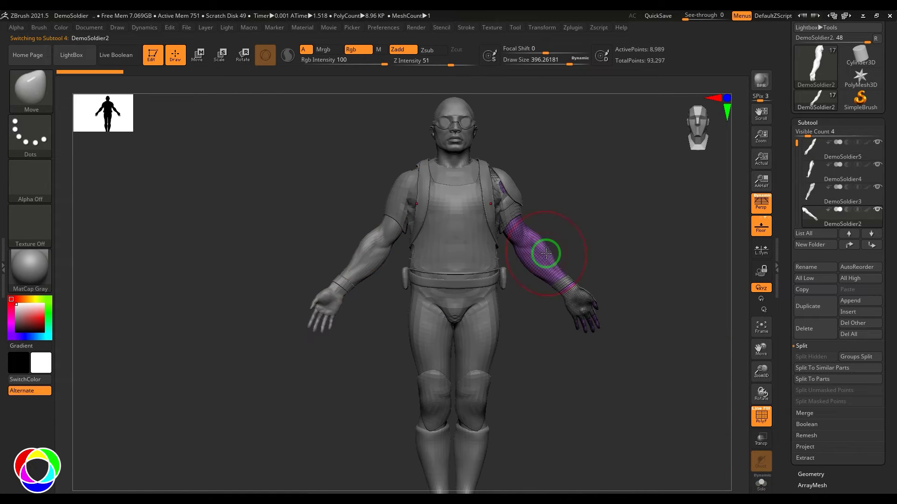
alt+click(459, 110)
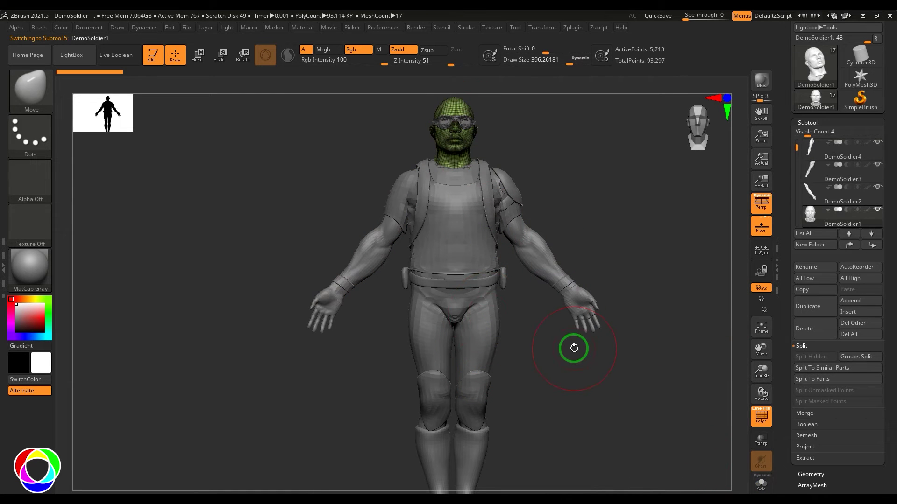
Step: Browse the split DemoSoldier subtool thumbnails in the Subtool list
mouse_move(807, 155)
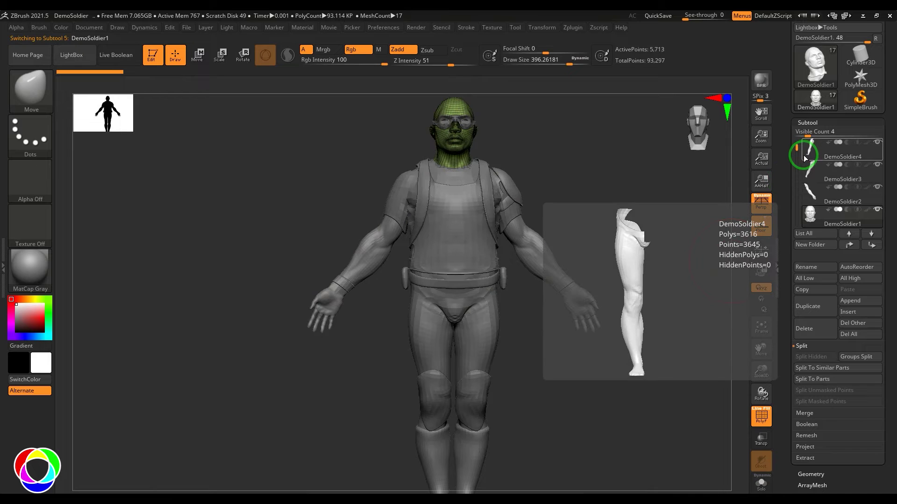
mouse_move(812, 176)
mouse_move(809, 193)
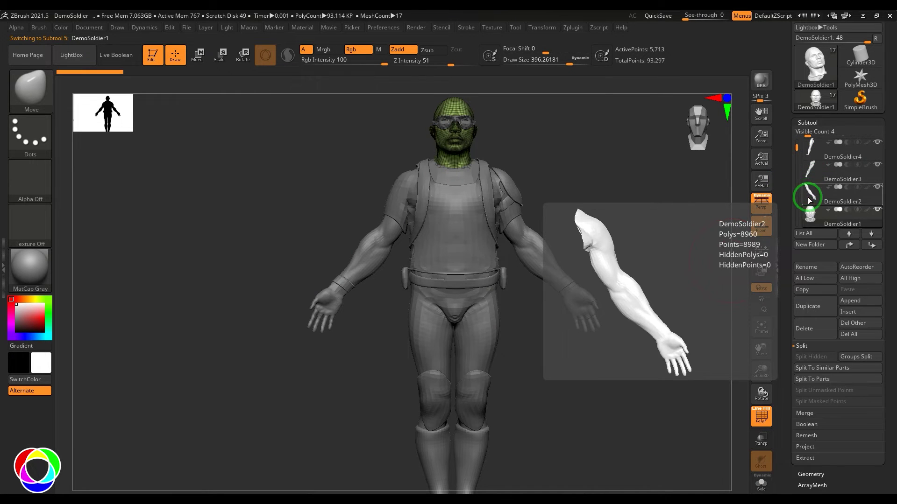
drag(797, 147, 796, 158)
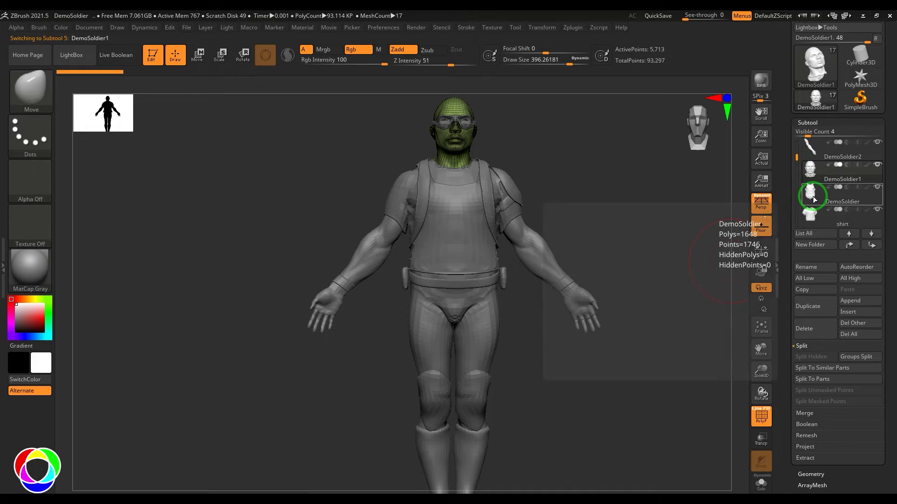
scroll(794, 140, up, 3)
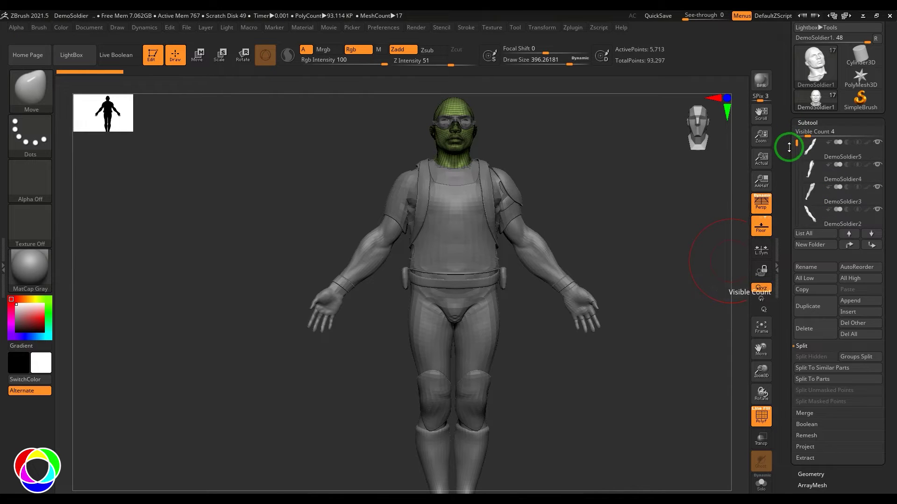
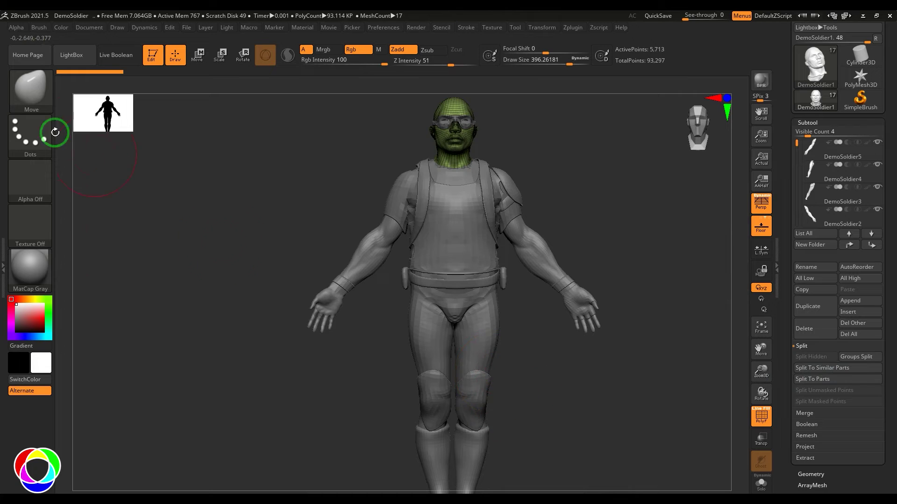
Step: Zoom the view in on the soldier's head
click(29, 90)
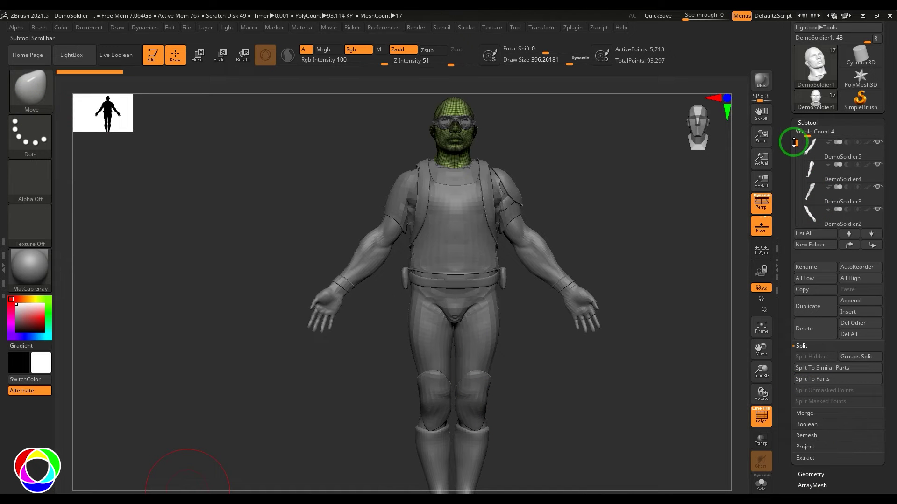
drag(796, 143, 796, 152)
alt+drag(594, 172, 564, 287)
alt+drag(563, 287, 622, 347)
right_drag(622, 347, 641, 296)
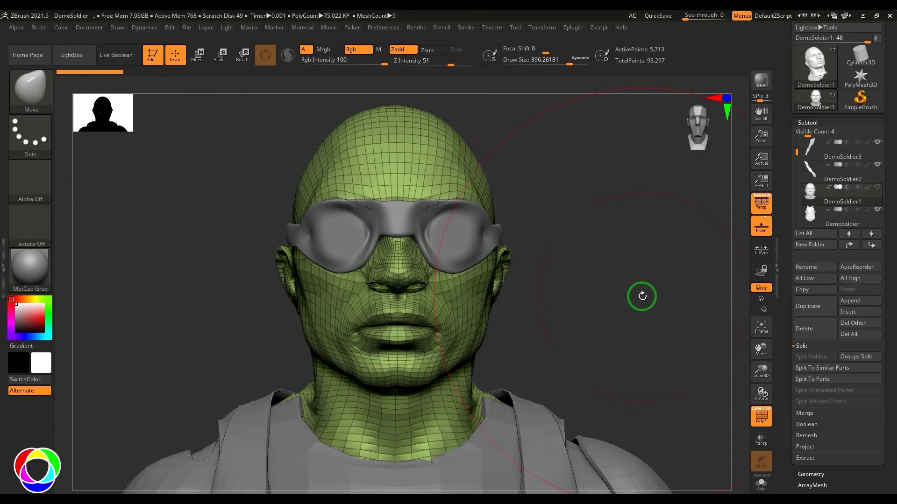
Step: Pick the IMM Ind. Parts brush with the Crown Nut part and shrink its draw size
key(b)
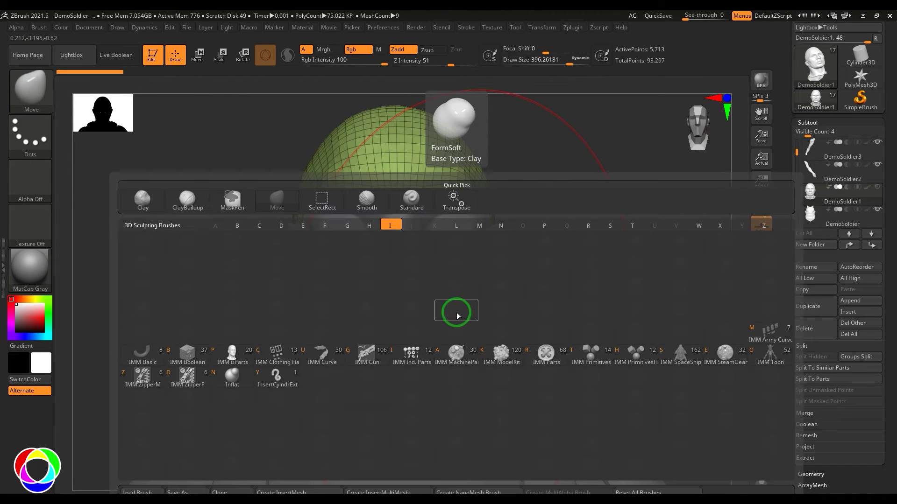
click(411, 355)
click(269, 85)
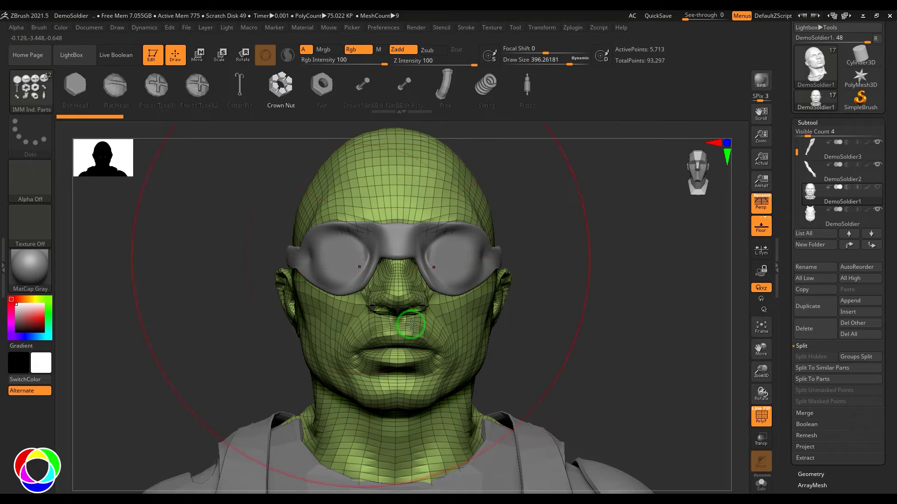
key(s)
drag(448, 326, 425, 340)
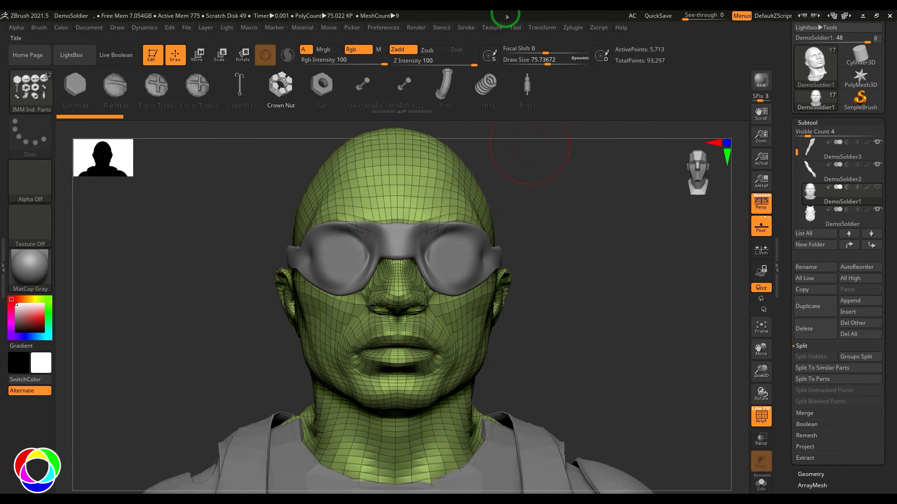
Step: Enable Stroke Curve Mode, set draw size to about 20, and try a curve on the cheek
click(460, 31)
click(485, 214)
click(493, 224)
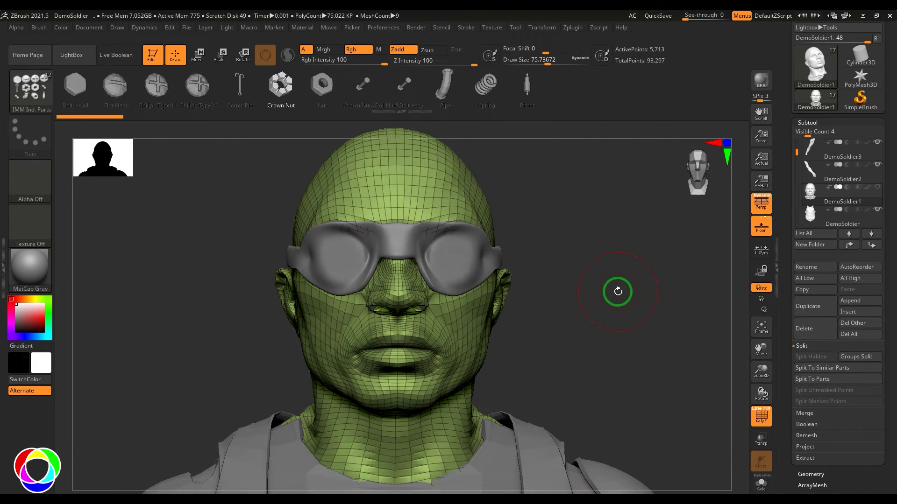
mouse_move(617, 292)
mouse_down()
mouse_move(600, 294)
mouse_move(588, 272)
mouse_up()
key(s)
click(483, 270)
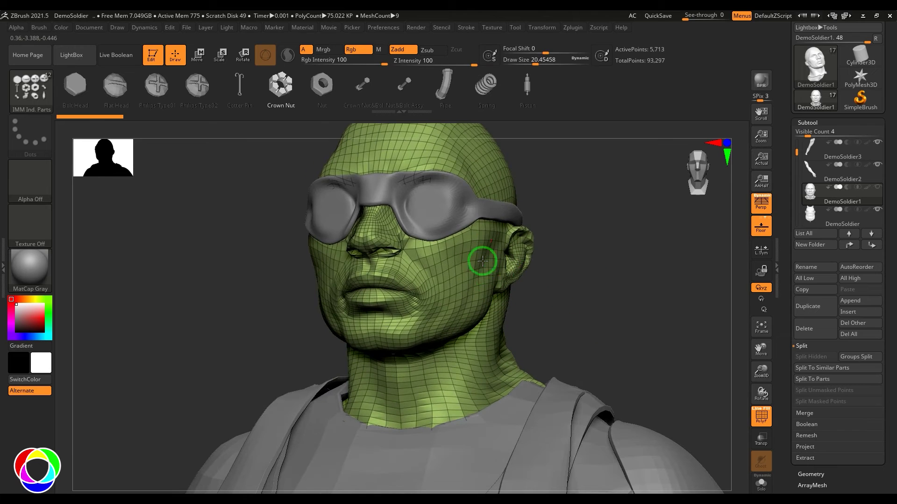
drag(654, 292, 583, 325)
key(shift+f)
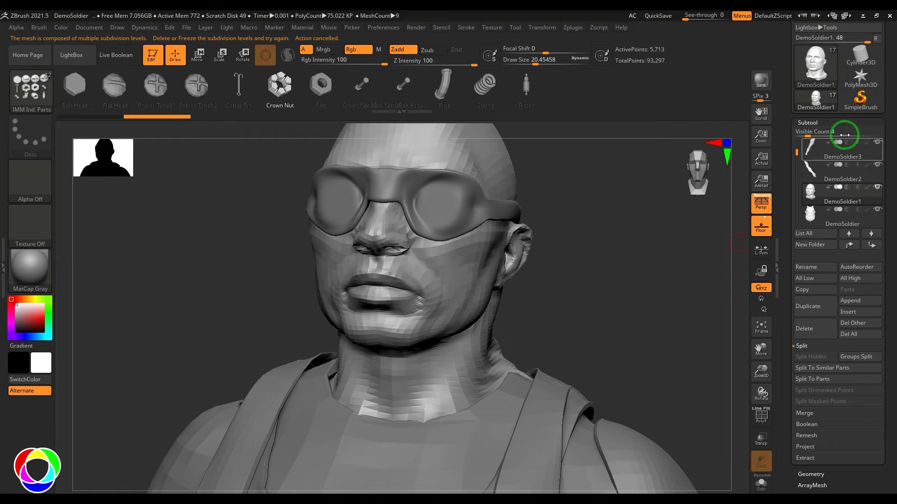
Step: Delete the head's lower subdivision levels and lay a crown-nut chain along the cheek
click(820, 123)
click(820, 133)
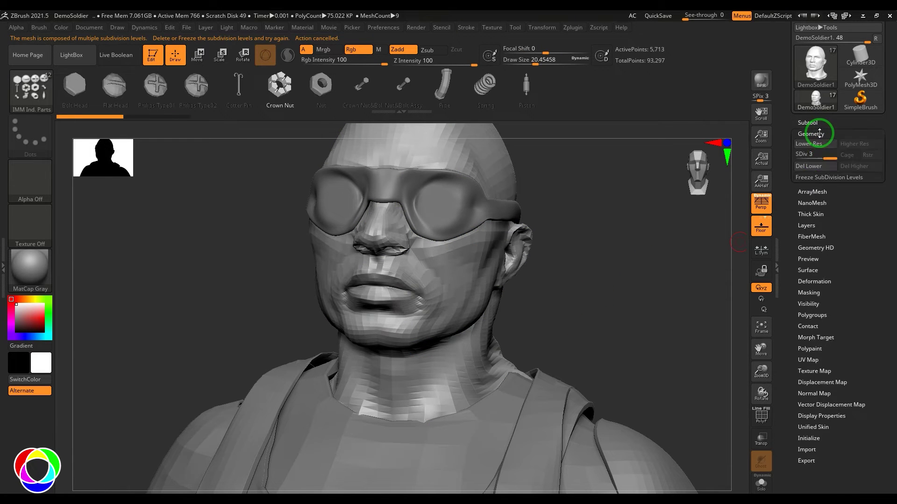
click(820, 167)
drag(580, 270, 574, 274)
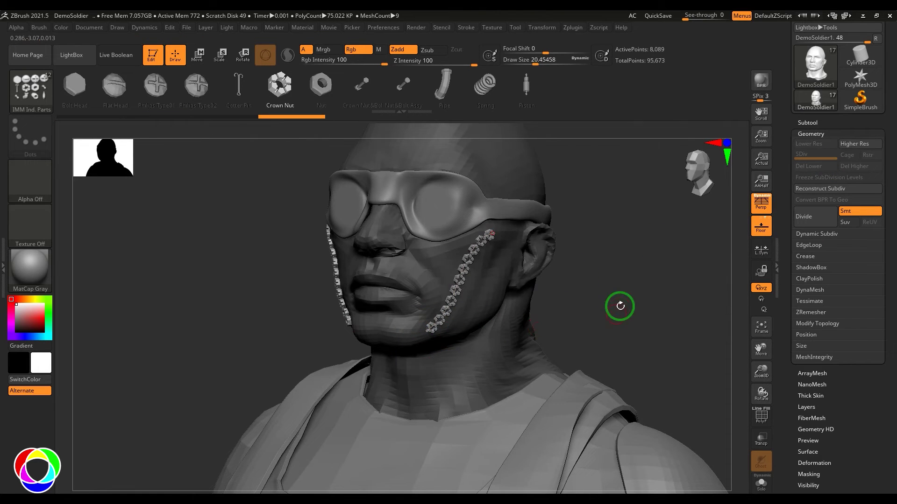
drag(618, 305, 598, 300)
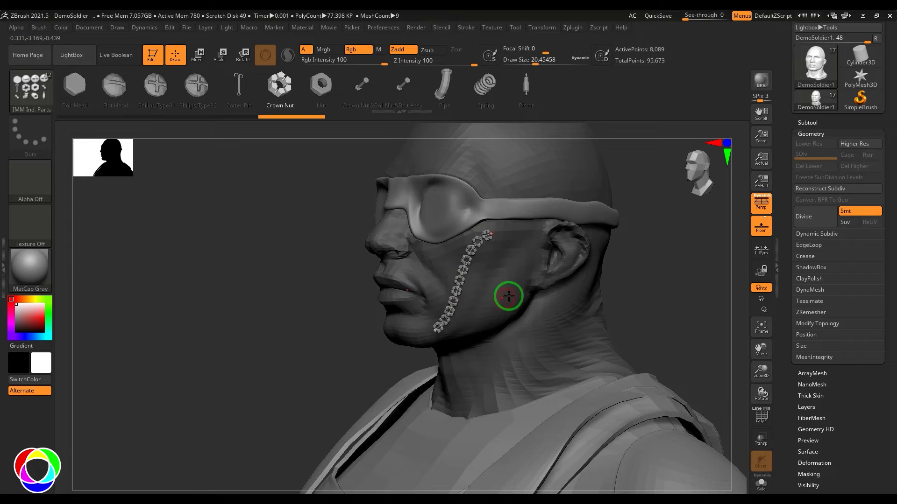
Step: Switch the insert part to Pipe and draw a pipe chain below the ear
click(442, 89)
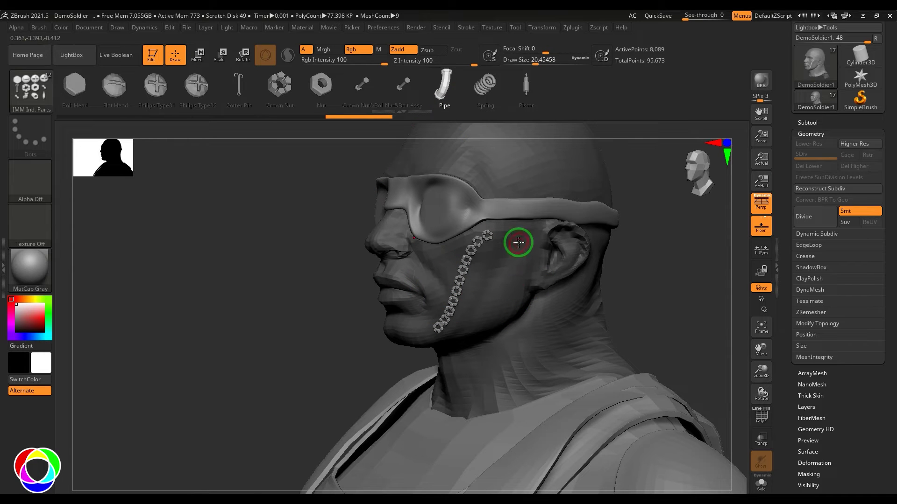
drag(439, 368, 434, 371)
mouse_move(648, 284)
mouse_down()
mouse_move(662, 284)
mouse_move(653, 284)
mouse_up()
key(ctrl+z)
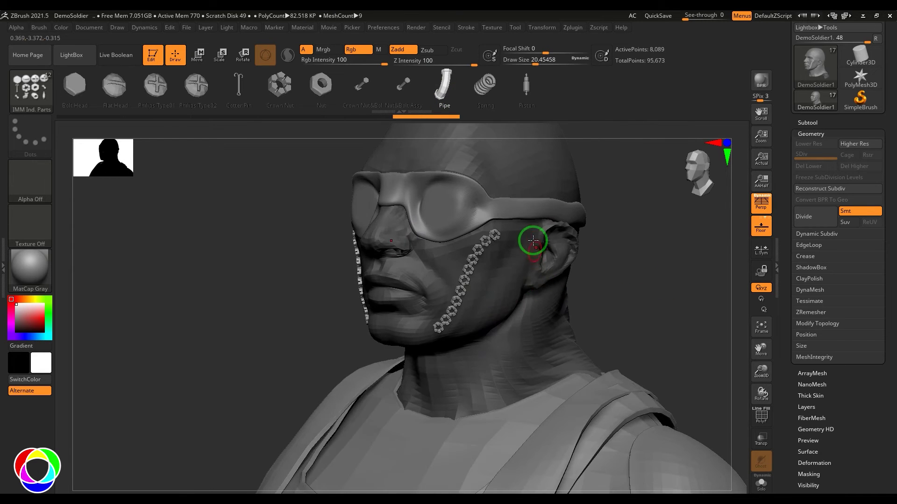
drag(533, 238, 477, 320)
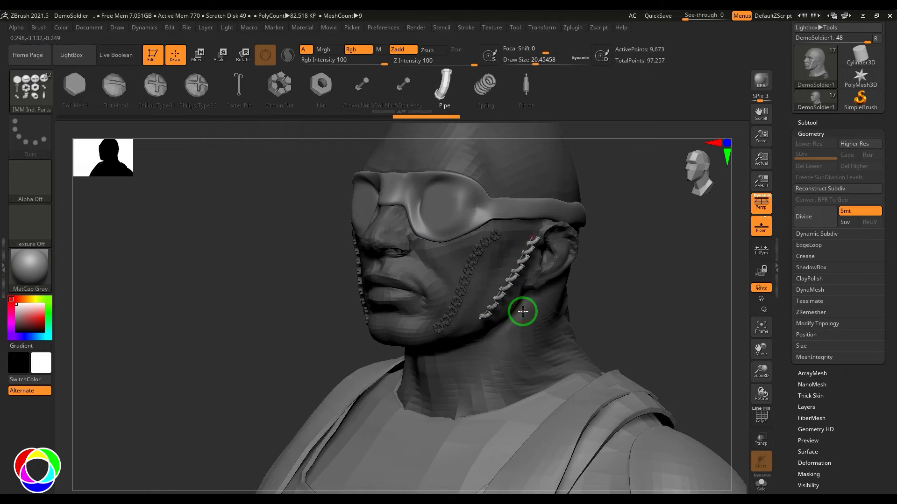
Step: Switch the insert part to Spring and draw a spring chain down the neck
click(486, 103)
drag(540, 315, 465, 386)
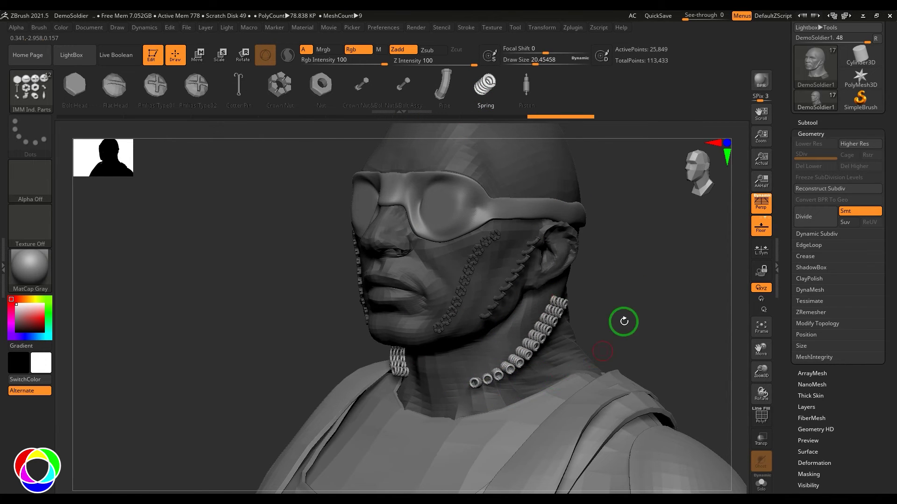
mouse_move(622, 320)
mouse_down()
mouse_move(633, 272)
mouse_move(644, 286)
mouse_move(638, 334)
mouse_up()
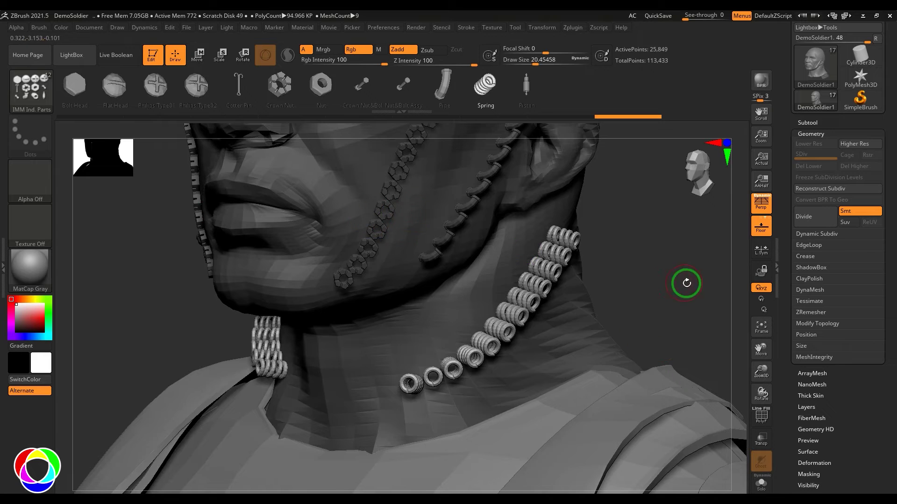
mouse_move(687, 283)
mouse_down()
mouse_move(663, 272)
mouse_move(672, 278)
mouse_up()
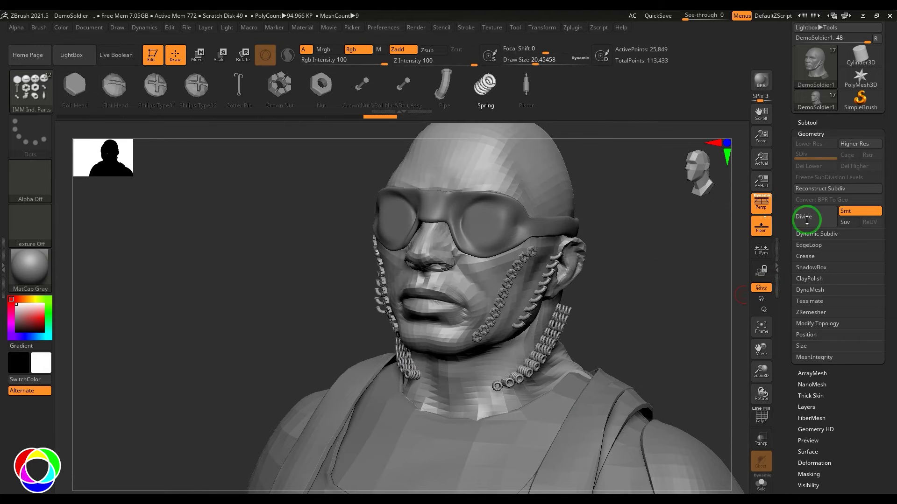
click(807, 122)
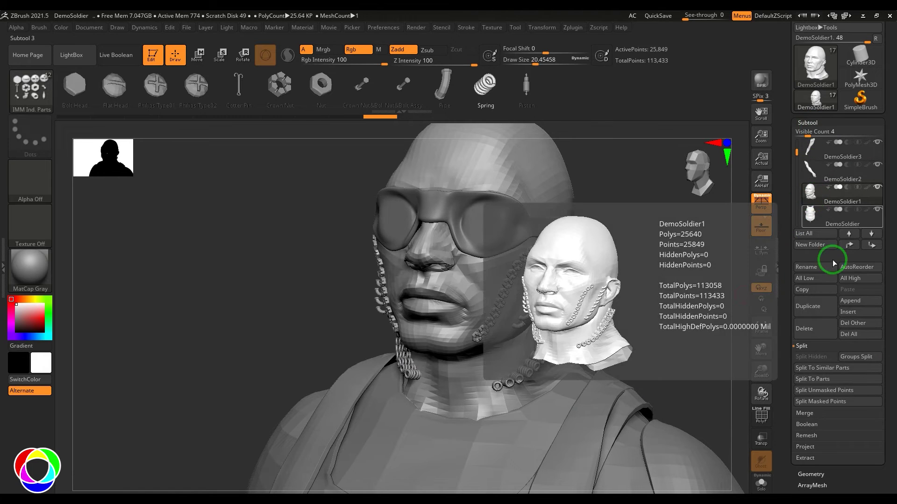
Step: Split the head mesh into its separate parts with Split To Parts
drag(888, 390, 889, 373)
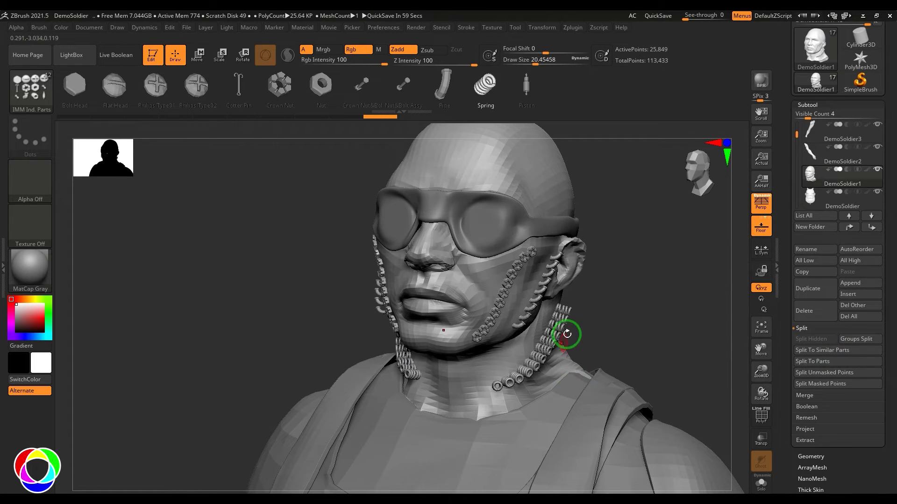
click(838, 366)
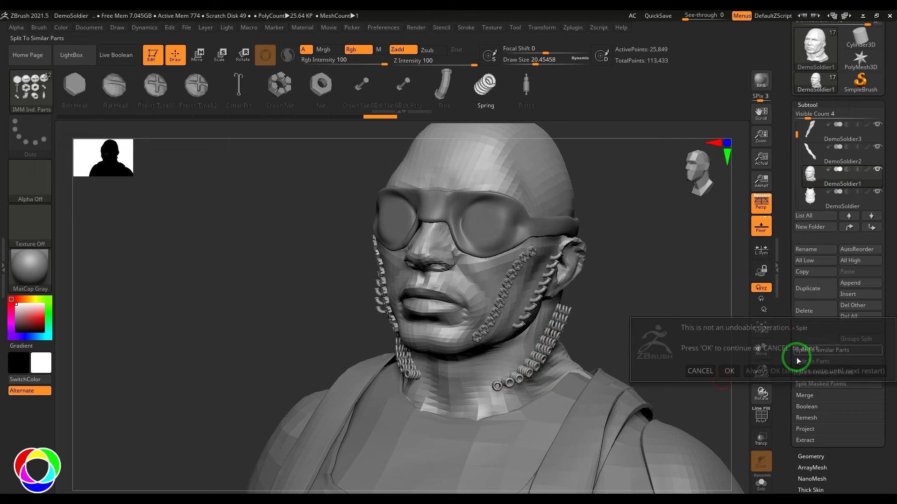
click(732, 372)
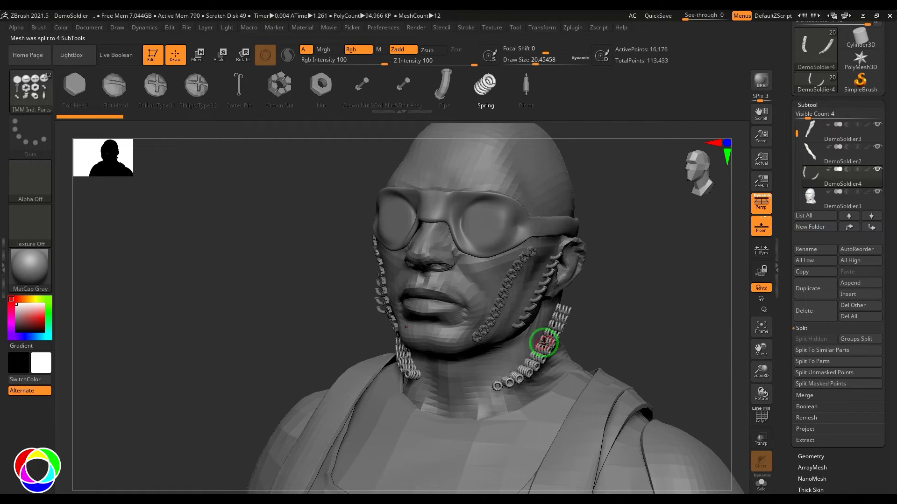
scroll(806, 138, down, 3)
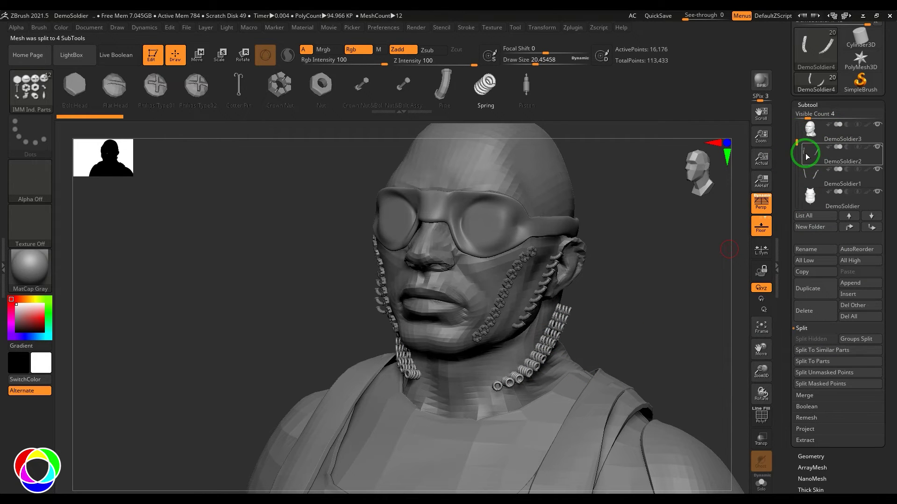
Step: Select the crown-nut, spring and pipe chains and the head in turn to check each part
click(810, 176)
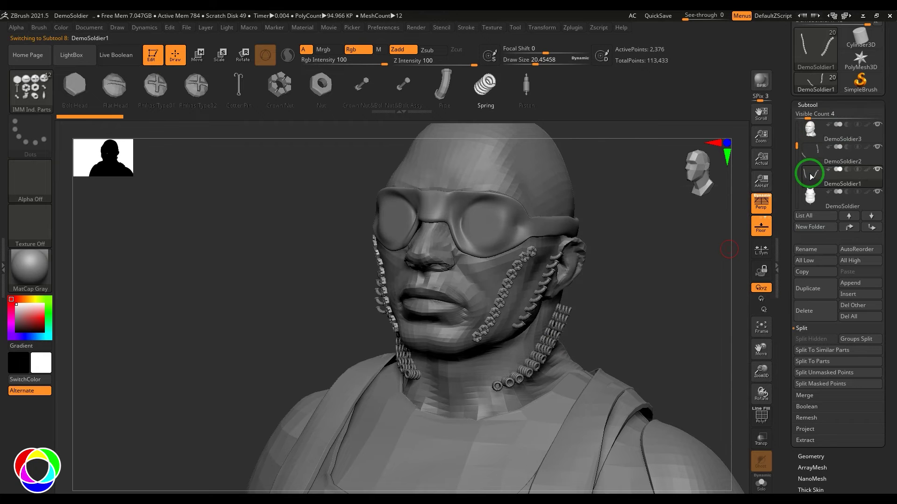
alt+drag(606, 299, 682, 390)
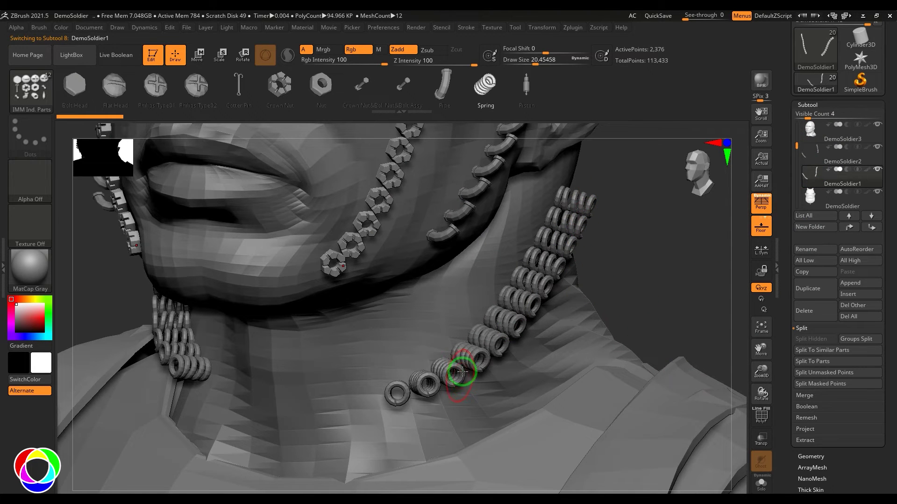
alt+click(490, 320)
key(shift+f)
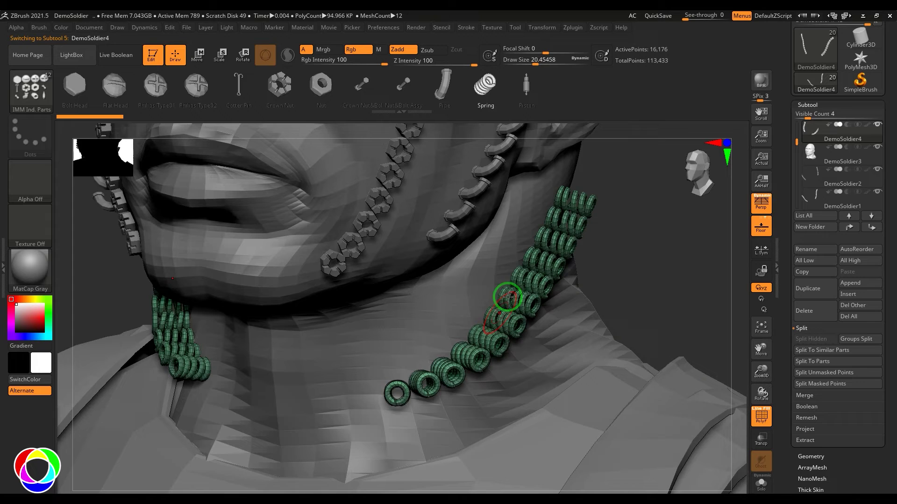
alt+click(464, 213)
key(f)
alt+click(427, 257)
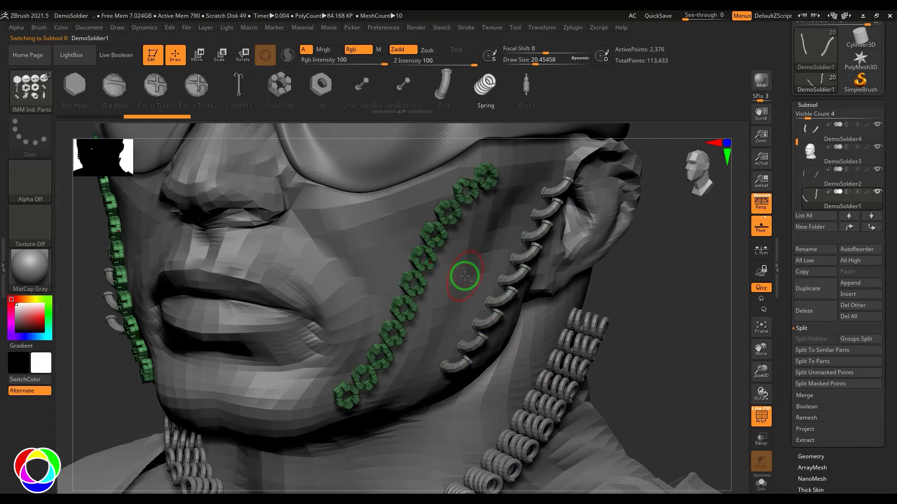
alt+click(473, 258)
ctrl+right_drag(723, 341, 643, 243)
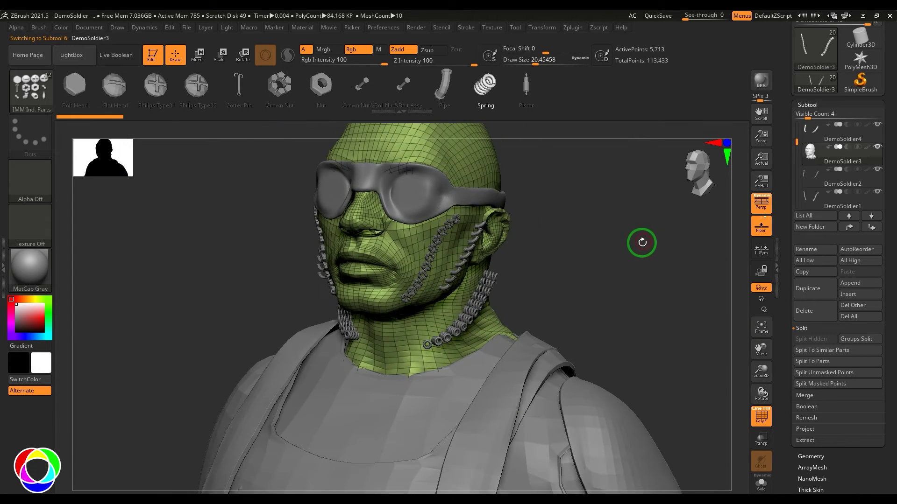
ctrl+right_drag(628, 305, 621, 282)
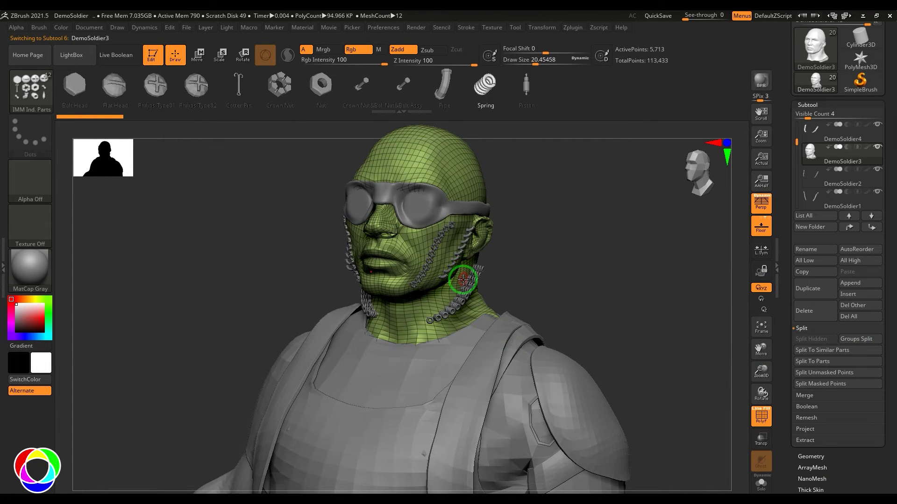
alt+click(455, 263)
ctrl+right_drag(575, 280, 680, 372)
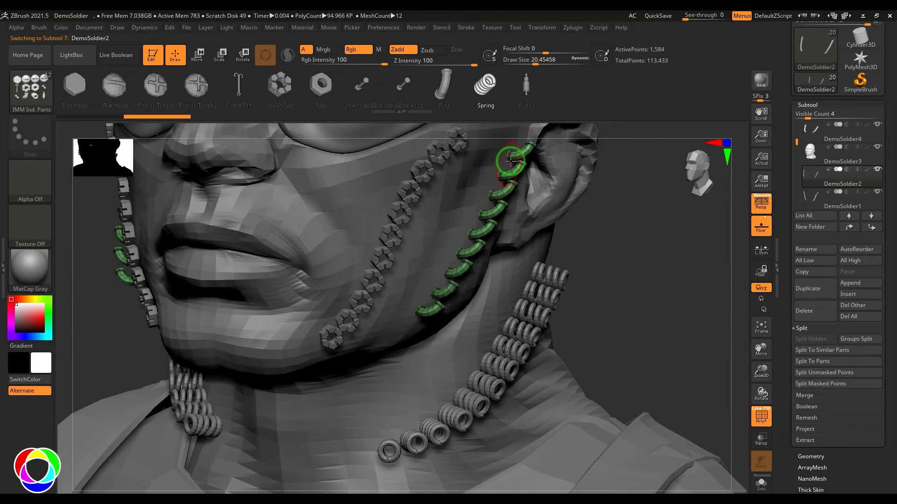
Step: Split the pipe chain into 18 separate pipe subtools, then select the head mesh
click(821, 362)
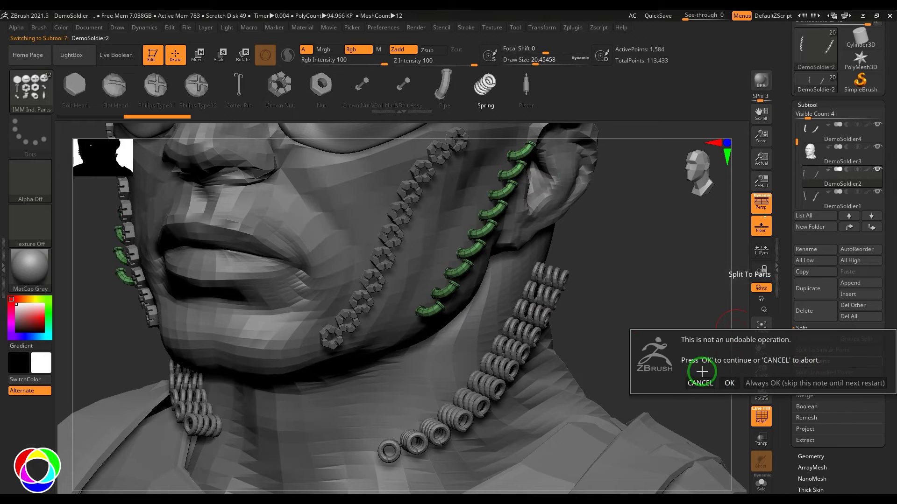
click(727, 383)
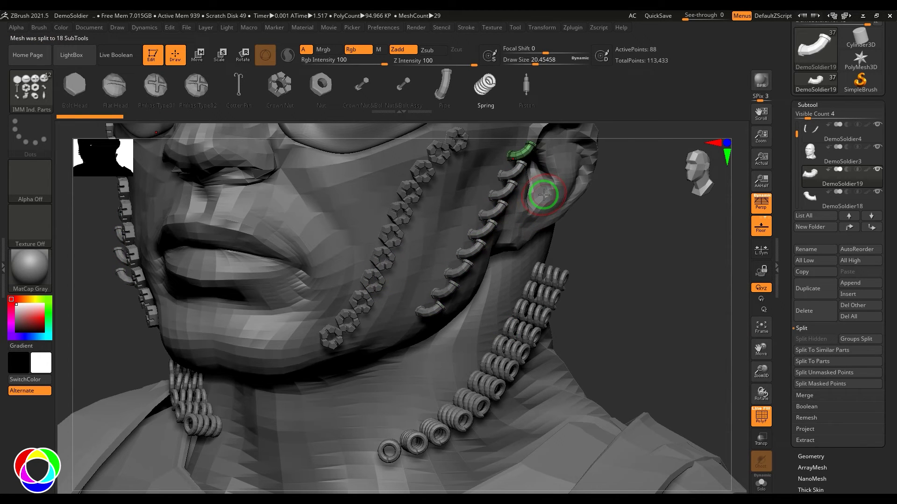
alt+drag(662, 274, 626, 270)
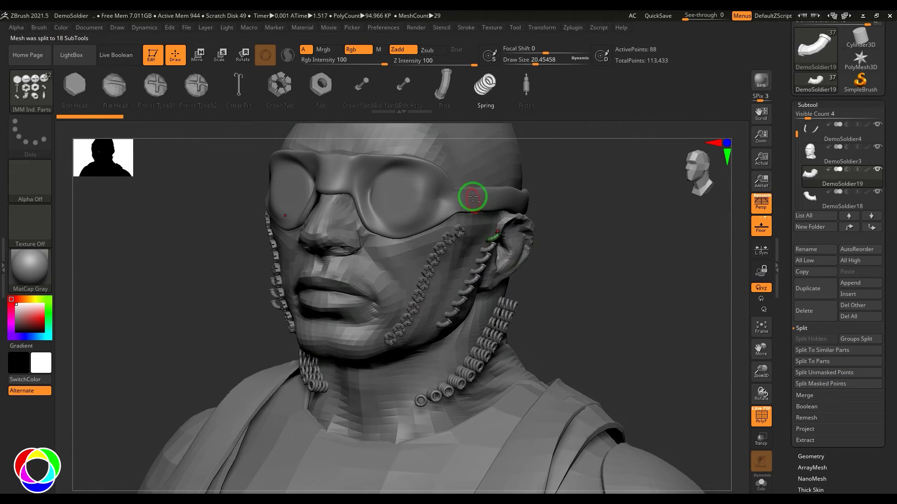
alt+click(486, 163)
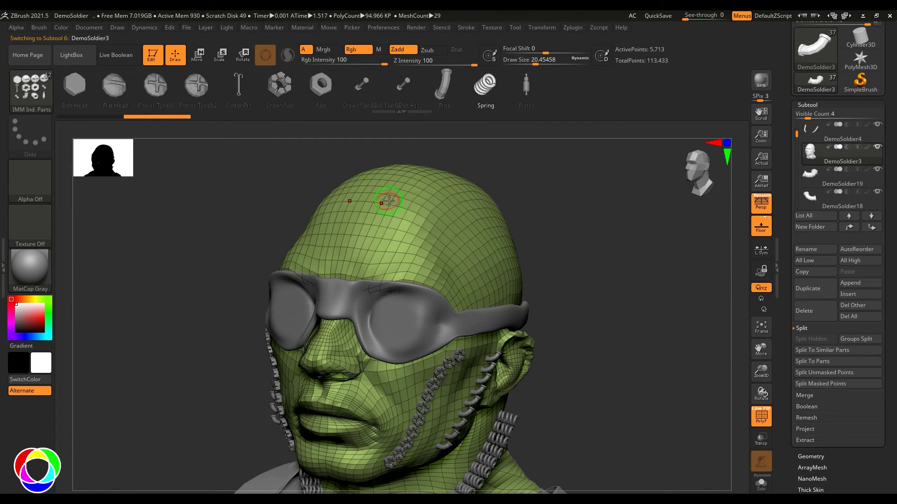
Step: Split the masked head area into its own subtool and inspect the new piece
key(s)
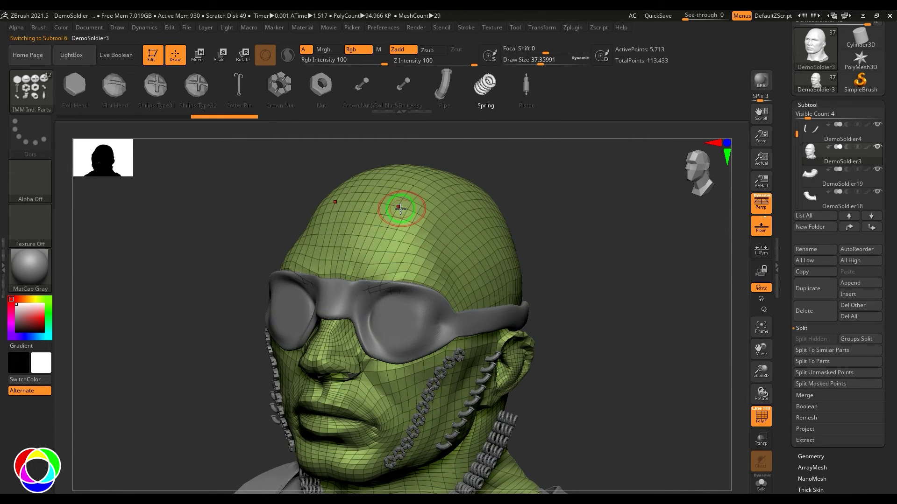
drag(401, 206, 404, 215)
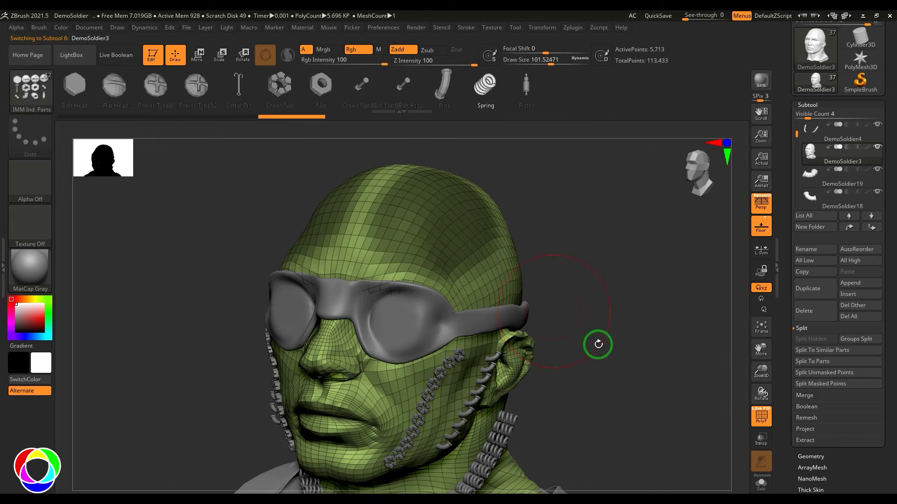
click(817, 384)
drag(579, 235, 474, 233)
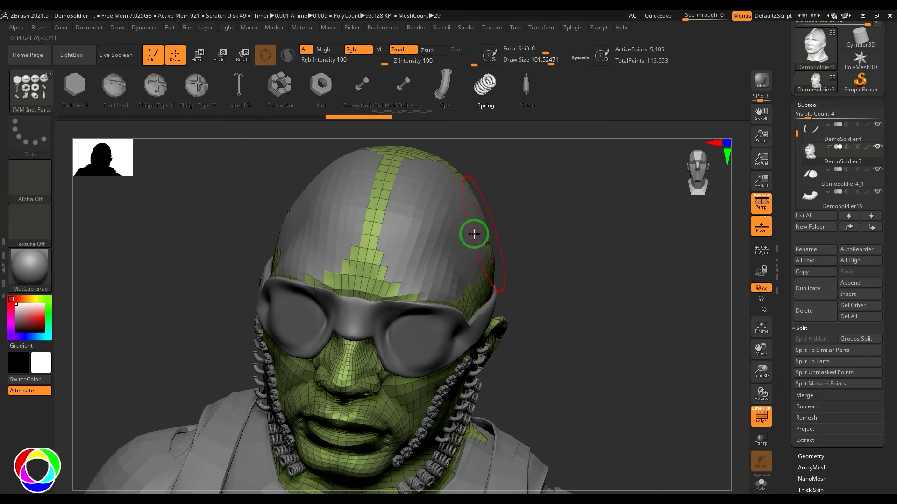
alt+click(432, 225)
drag(577, 267, 545, 252)
alt+click(544, 272)
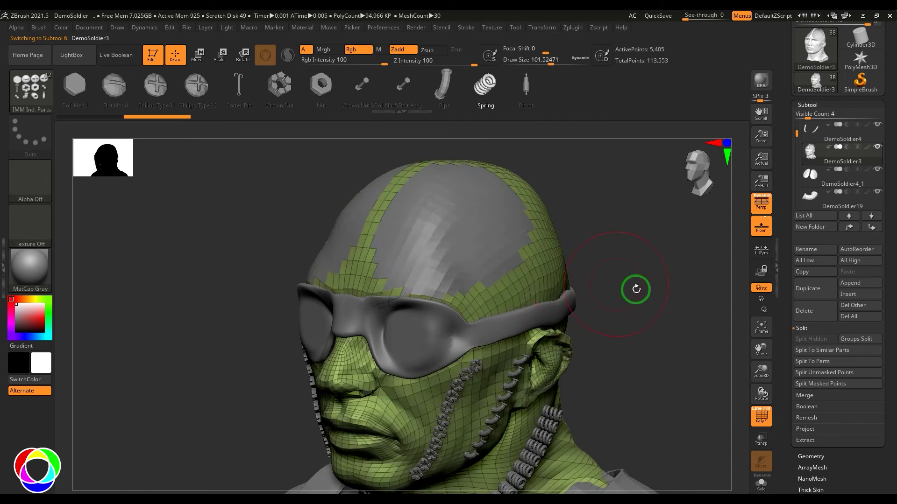
drag(636, 289, 633, 244)
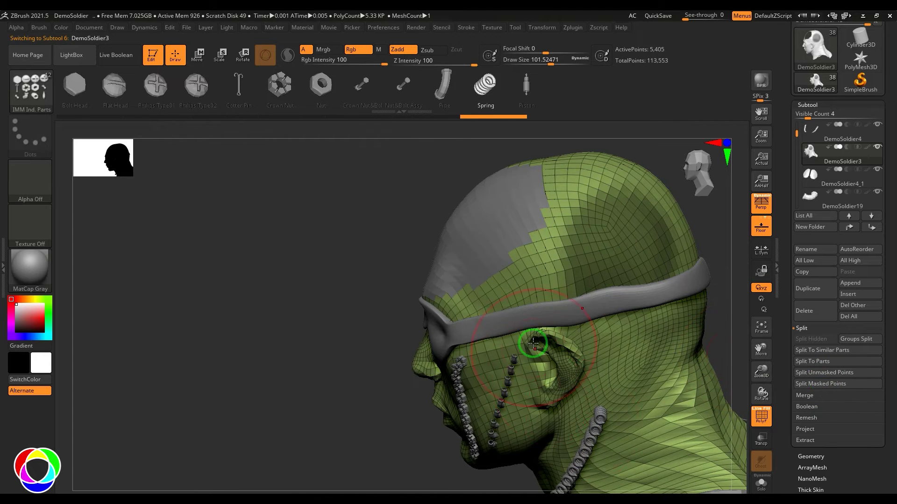
Step: Split the unmasked head area into DemoSoldier4_2 and check both new pieces
click(840, 372)
drag(481, 348, 518, 249)
alt+click(501, 231)
alt+click(594, 269)
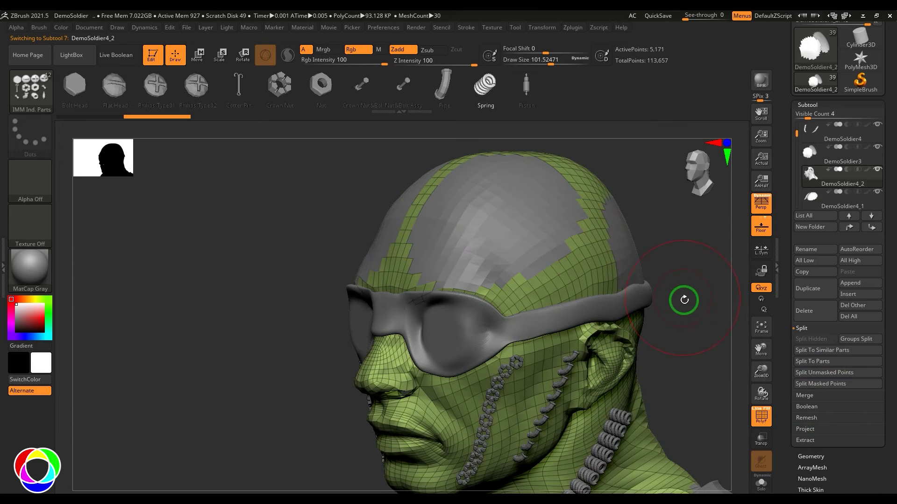
alt+drag(683, 299, 638, 279)
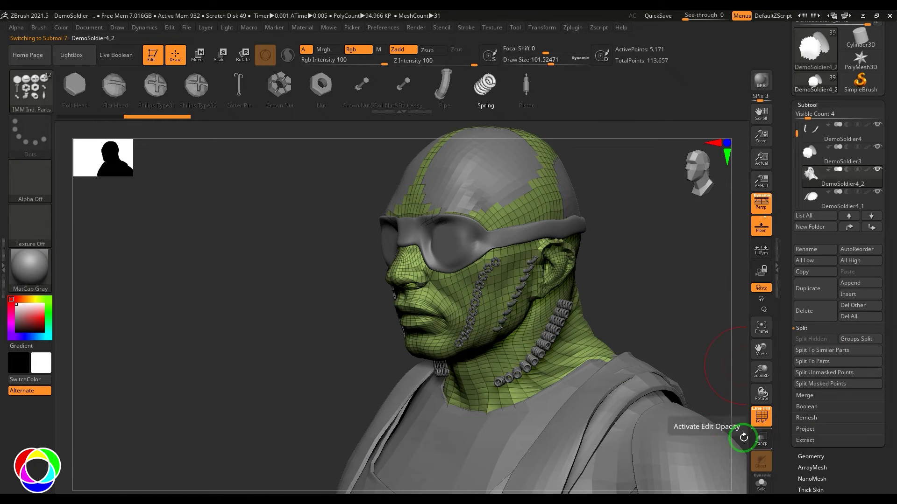
Step: Show the Merge options and make the DemoSoldier5 arm the active subtool
click(815, 396)
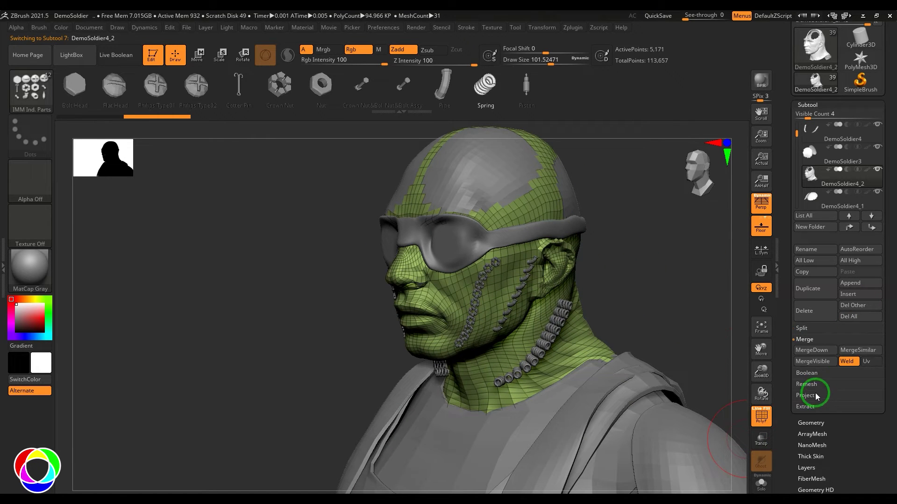
drag(796, 138, 794, 124)
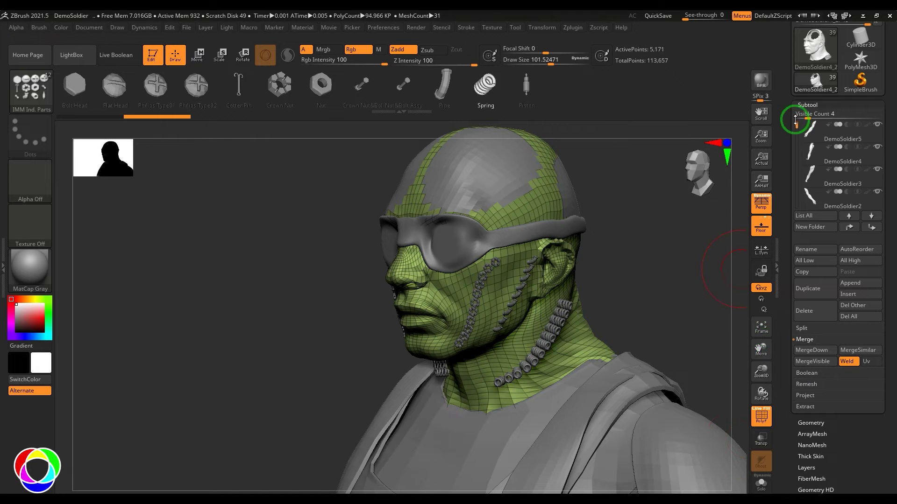
click(812, 131)
alt+drag(635, 257, 654, 276)
mouse_move(654, 276)
mouse_down()
mouse_move(691, 286)
mouse_move(669, 278)
mouse_up()
Step: Move DemoSoldier2 up directly below DemoSoldier5 and reselect DemoSoldier5
click(811, 196)
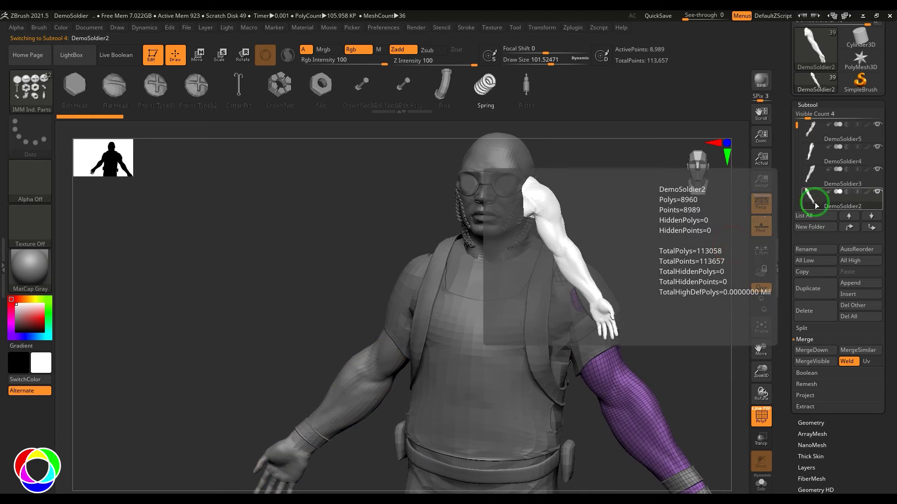
click(849, 227)
click(849, 228)
click(810, 133)
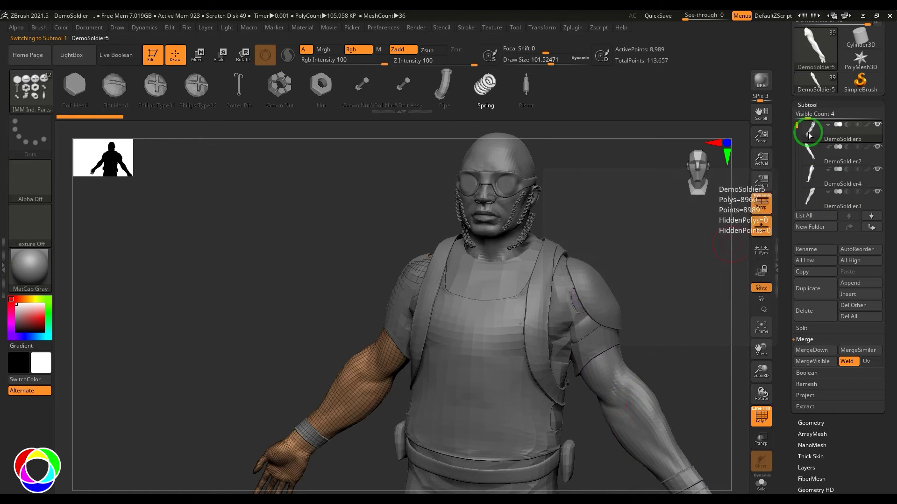
click(812, 149)
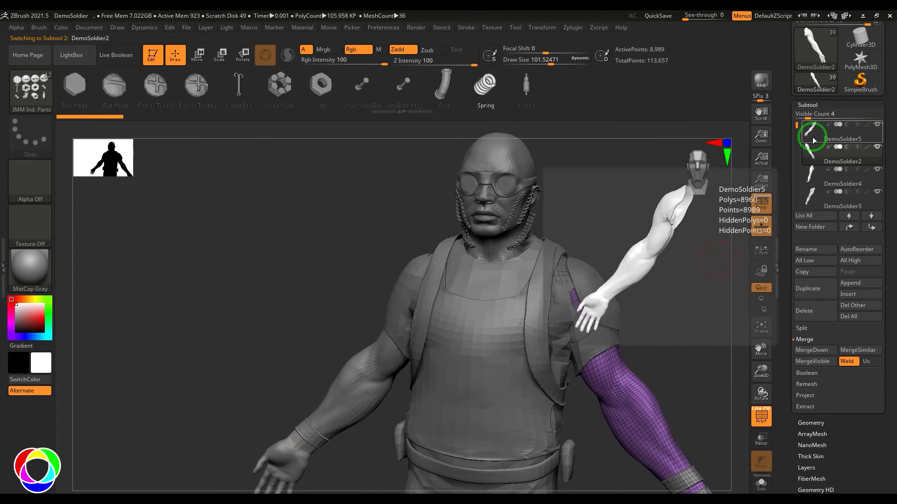
click(813, 133)
mouse_move(813, 134)
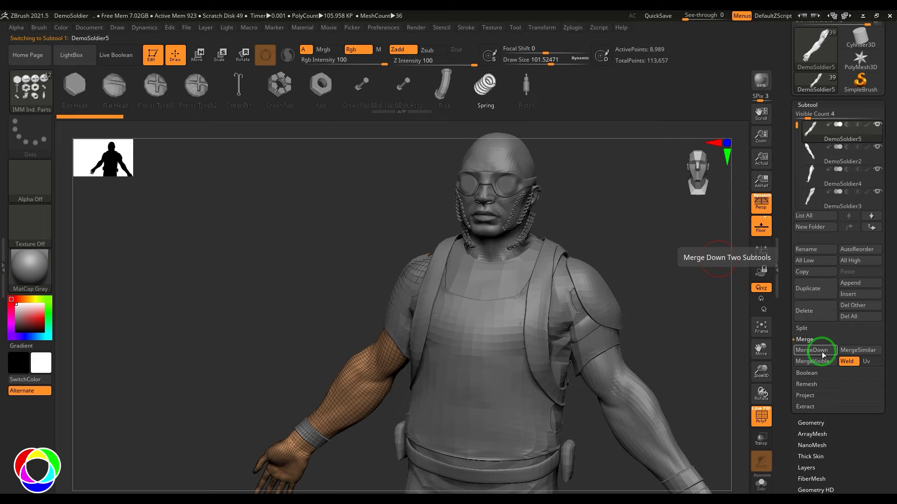
mouse_move(810, 151)
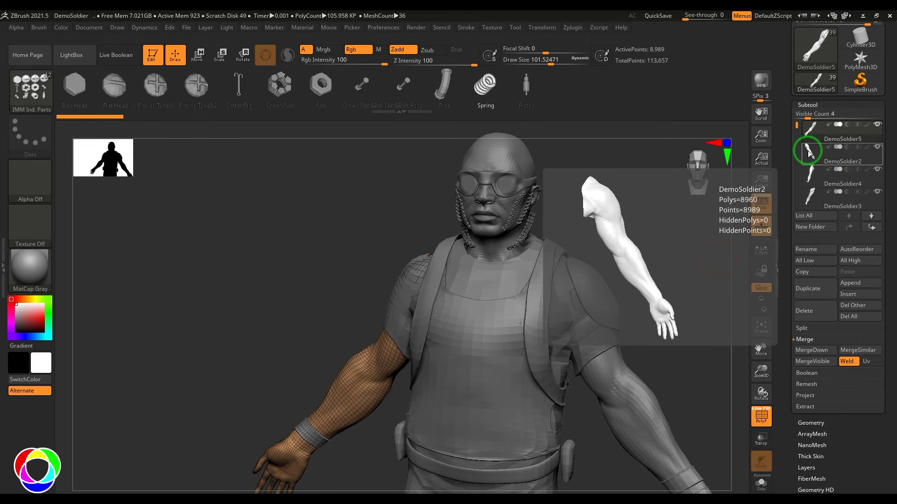
Step: MergeDown the arms, then run MergeSimilar, confirming both, and select the head piece
click(812, 349)
click(729, 371)
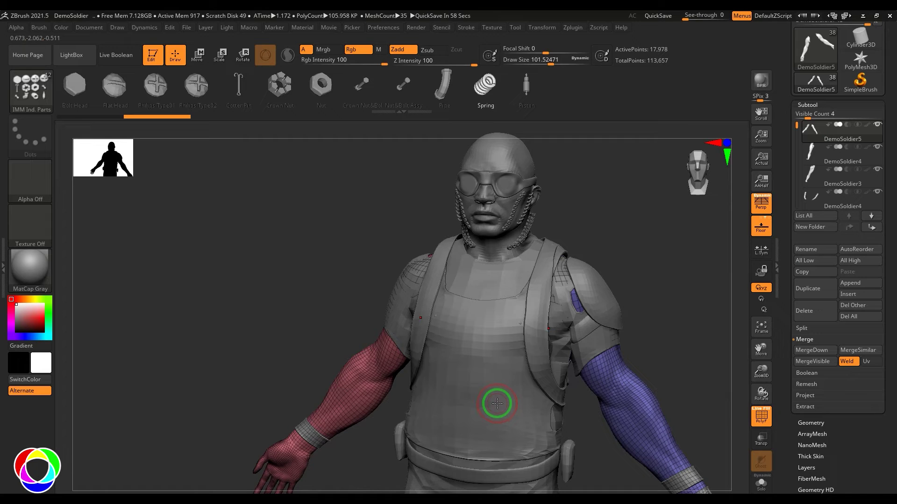
click(862, 351)
click(727, 372)
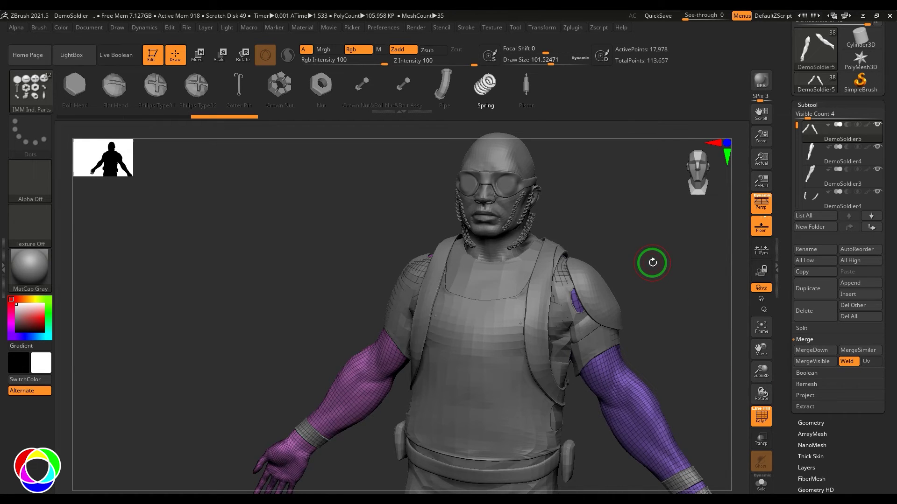
ctrl+right_drag(650, 232, 671, 309)
alt+click(526, 264)
Step: Select the DemoSoldier19 ear tube and MergeSimilar all the cheek tube pieces together
alt+click(522, 266)
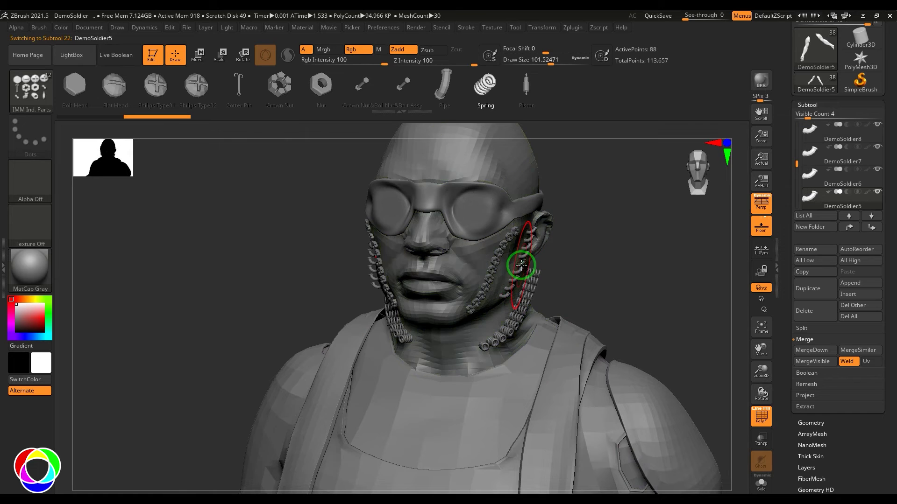
ctrl+right_drag(613, 260, 617, 314)
alt+click(529, 241)
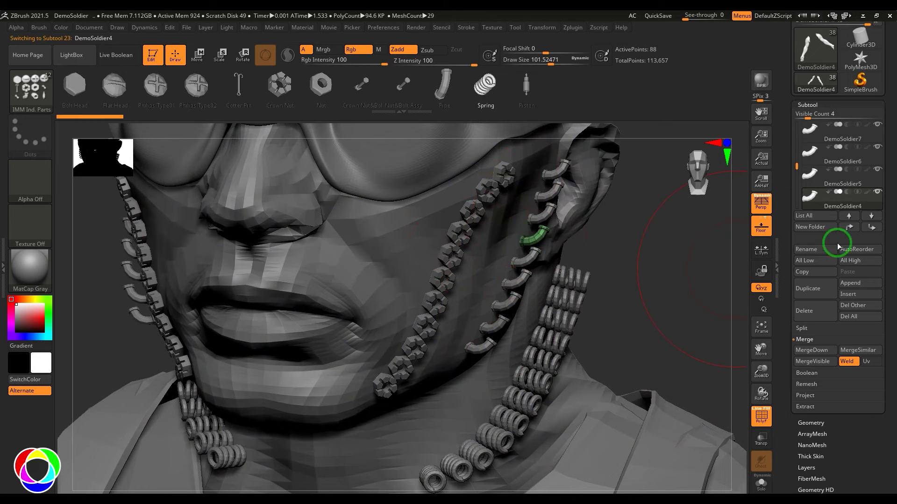
drag(797, 167, 797, 134)
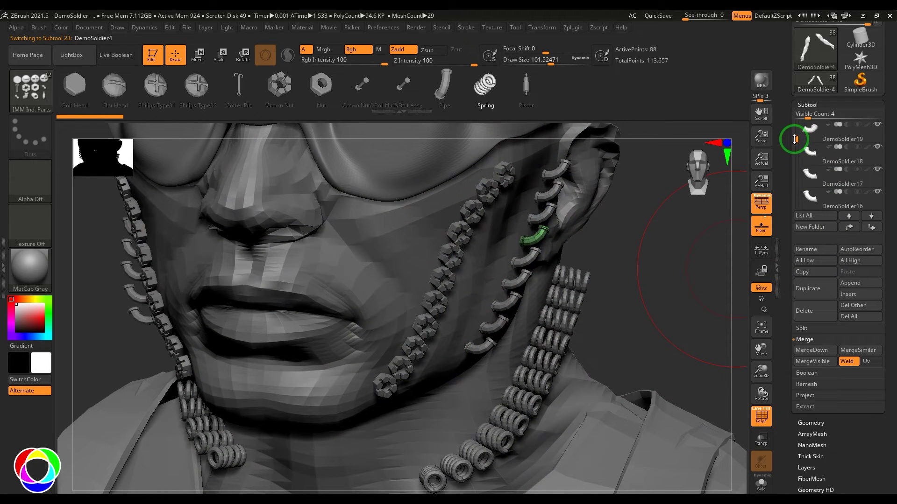
click(809, 135)
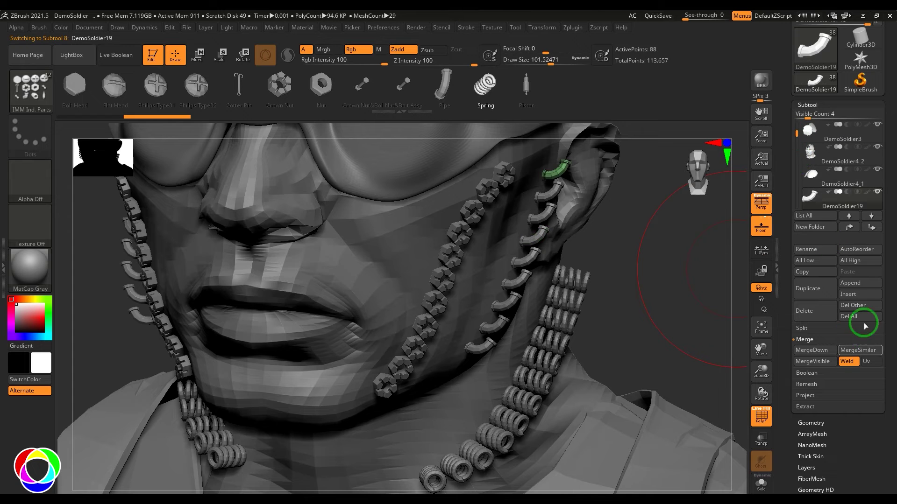
click(857, 350)
click(696, 367)
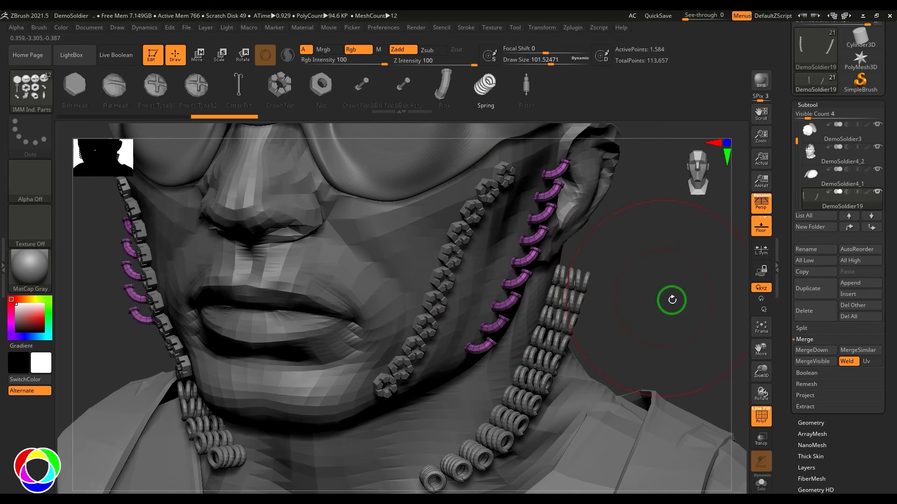
Step: Select the bottom DemoSoldier4 piece and read an option's extended help
alt+drag(671, 300, 626, 253)
drag(797, 140, 796, 112)
click(879, 189)
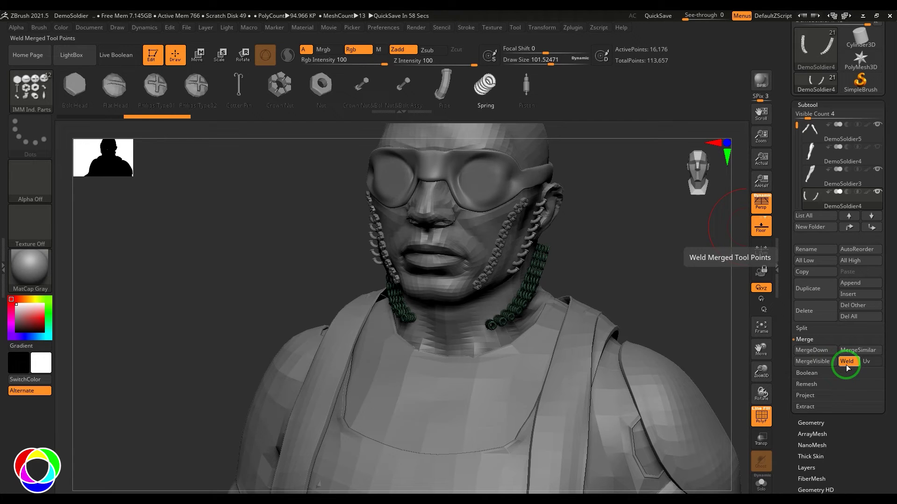
key(ctrl)
Step: Move DemoSoldier4_2 directly above the DemoSoldier5 arms and MergeDown them into one subtool
alt+click(452, 302)
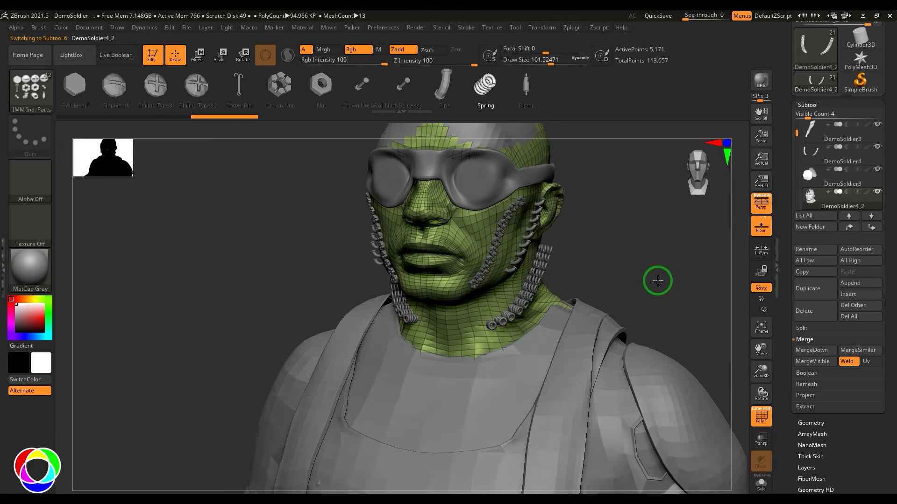
mouse_move(657, 280)
mouse_down()
mouse_move(663, 296)
mouse_move(696, 313)
mouse_move(656, 258)
mouse_move(647, 286)
mouse_up()
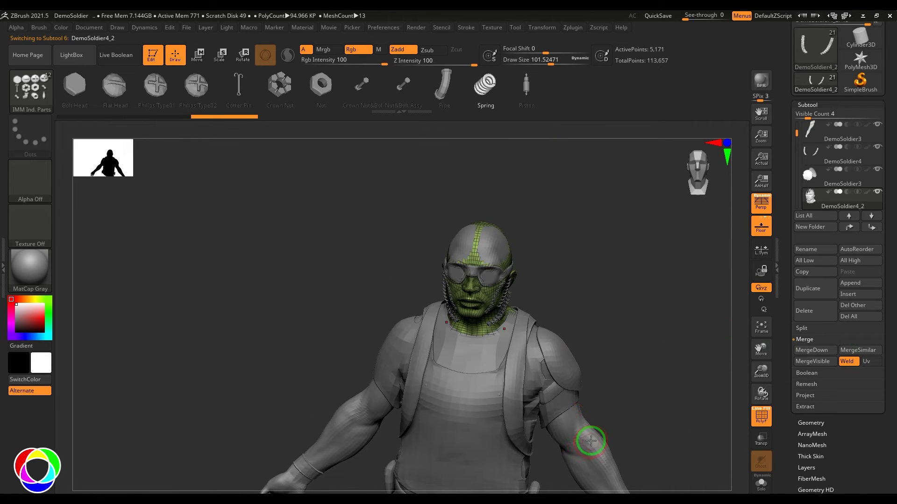
alt+click(591, 440)
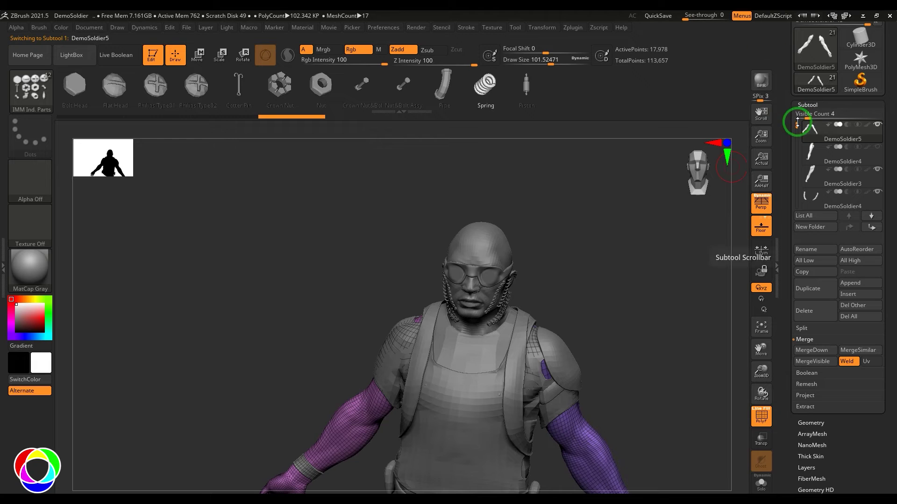
drag(796, 119, 792, 141)
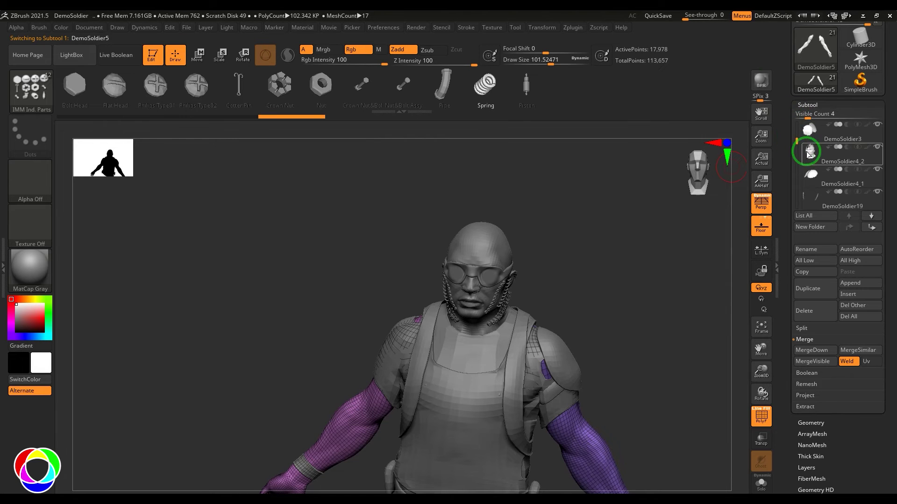
click(807, 154)
click(849, 227)
click(849, 227)
click(849, 227)
click(849, 227)
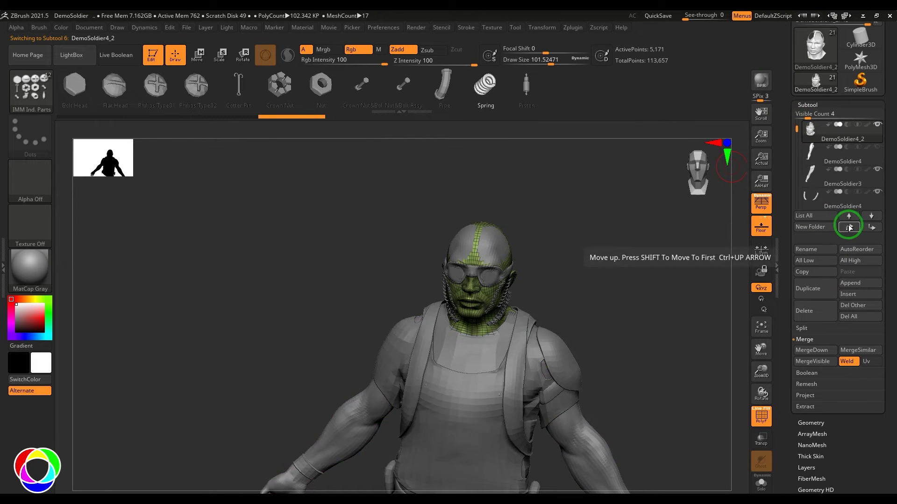
click(826, 352)
click(735, 368)
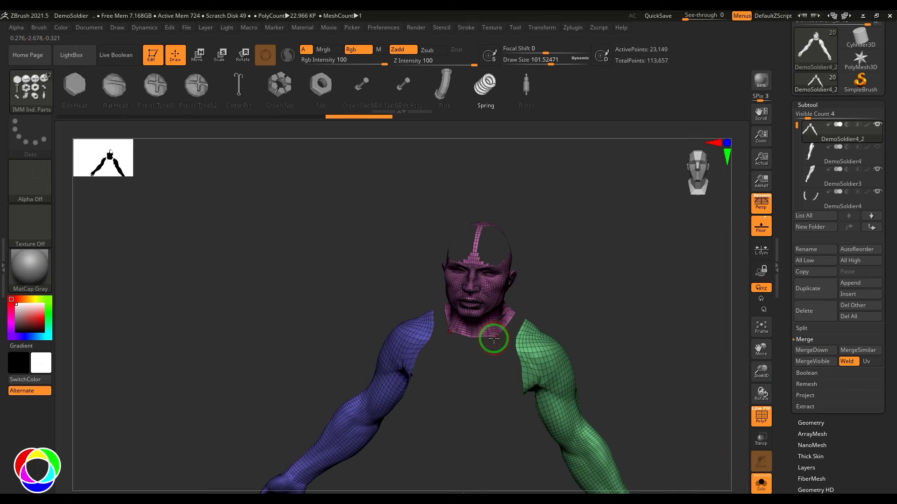
Step: Turn Solo off to show the whole soldier and open the Boolean options
drag(601, 332, 667, 266)
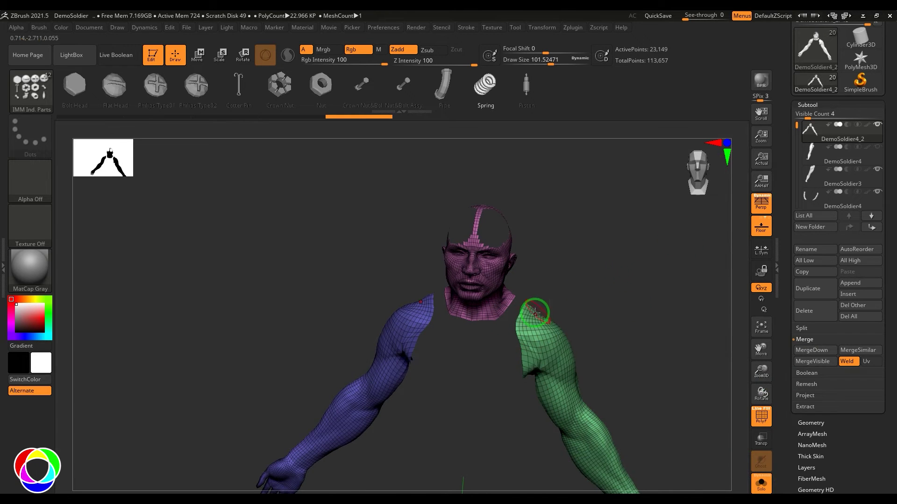
click(762, 485)
drag(630, 315, 634, 280)
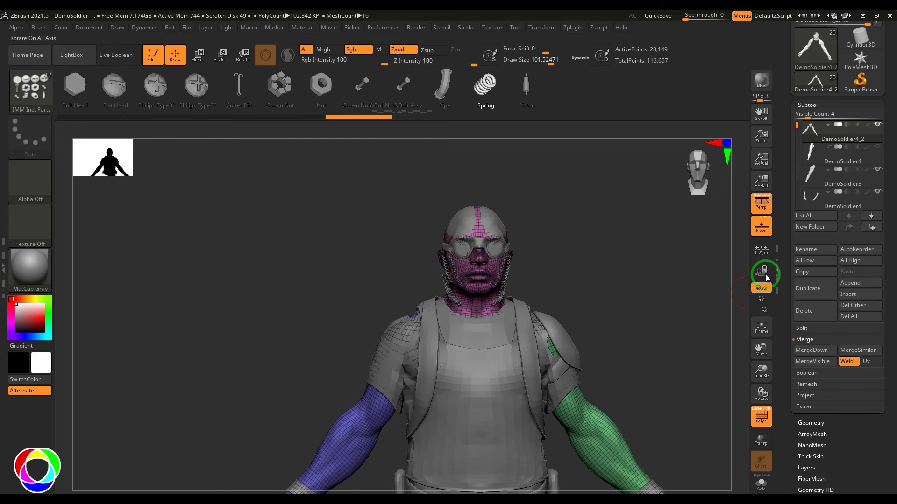
mouse_move(797, 127)
mouse_down()
mouse_move(793, 141)
mouse_move(800, 124)
mouse_up()
click(817, 372)
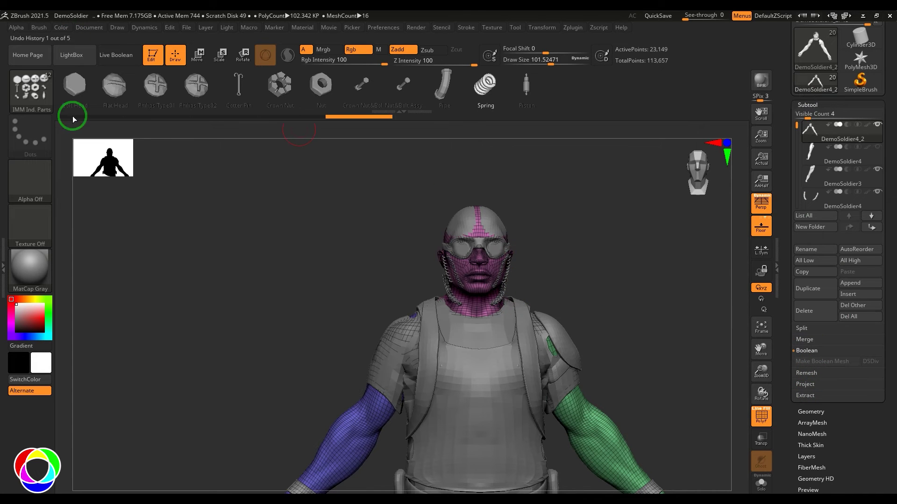
Step: Start a new empty document without saving the current one
click(95, 29)
click(123, 145)
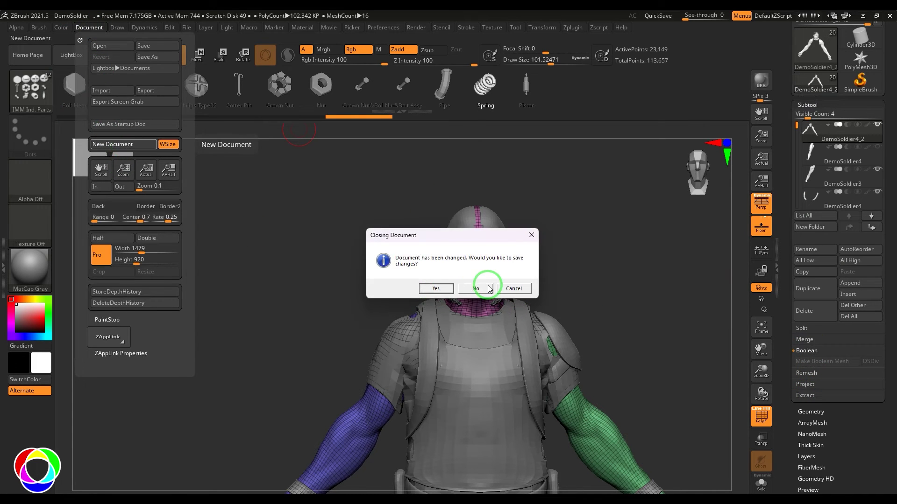
click(480, 286)
scroll(888, 135, up, 3)
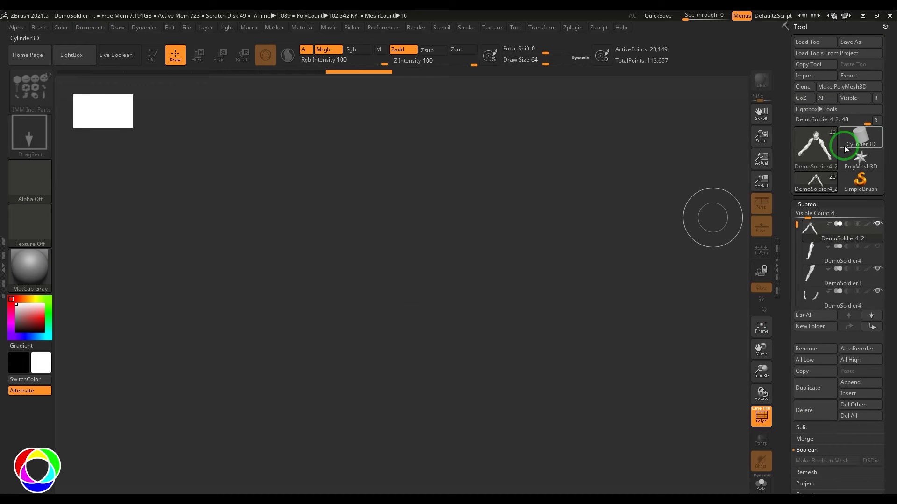
Step: Draw a Sphere3D on the canvas and convert it with Make PolyMesh3D
click(849, 161)
click(488, 184)
drag(378, 315, 448, 361)
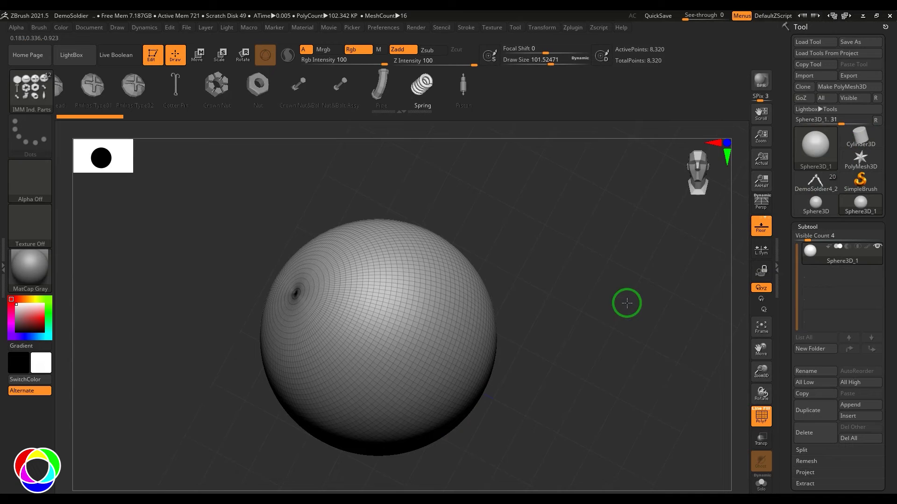
shift+drag(626, 302, 593, 296)
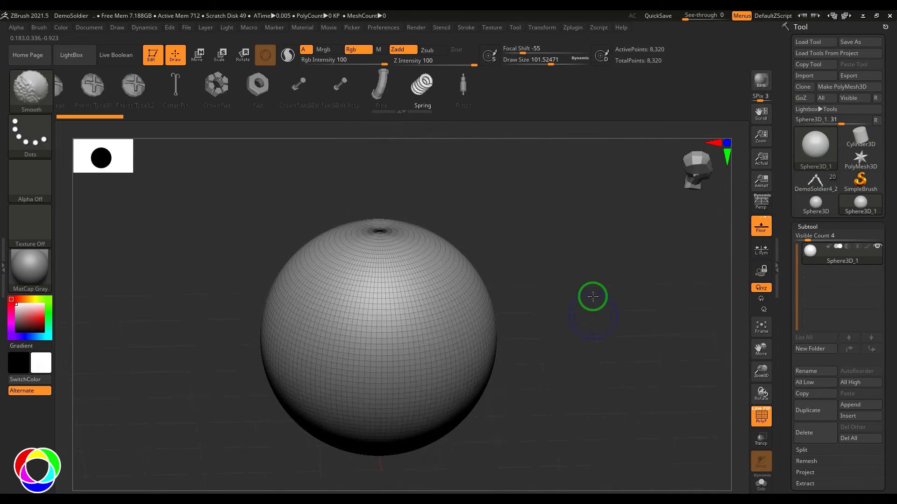
click(854, 87)
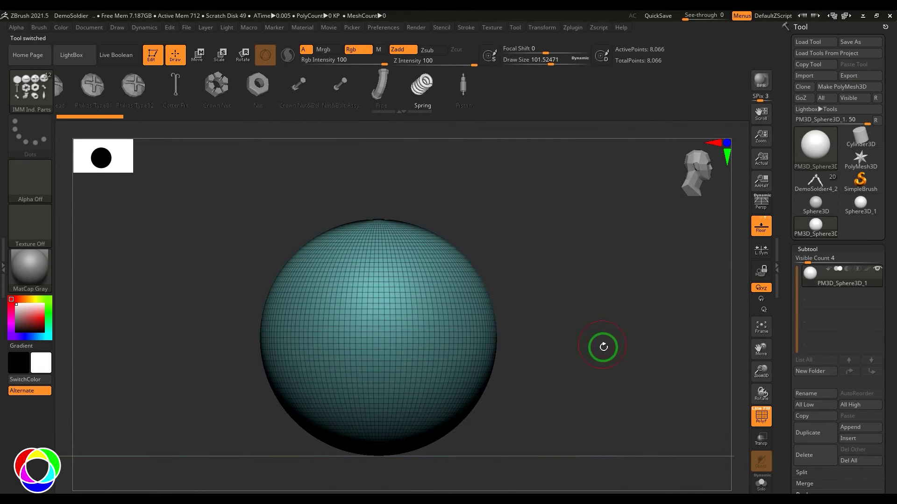
Step: Pick the Cylinder3D primitive and convert it with Make PolyMesh3D
click(798, 158)
click(497, 190)
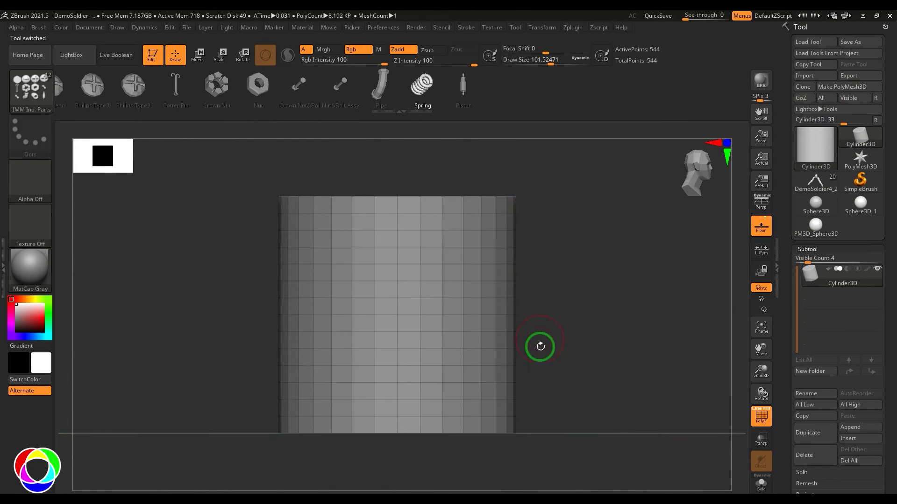
click(444, 314)
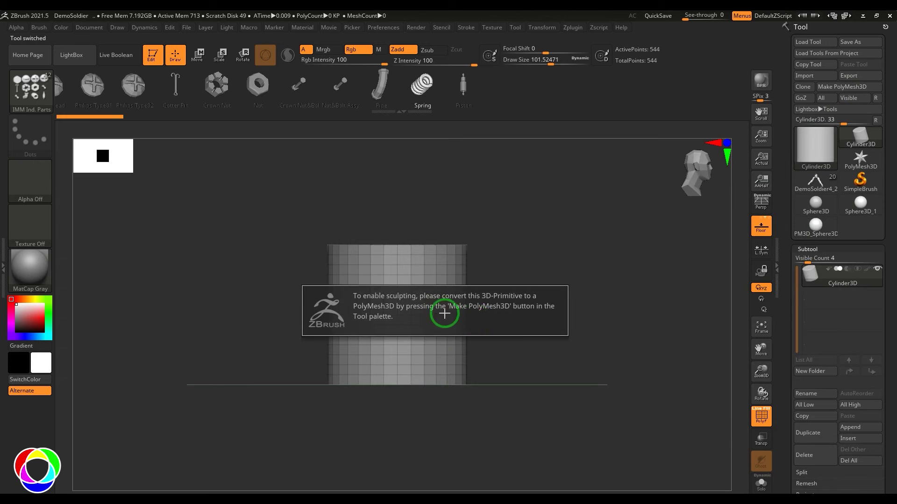
click(855, 87)
click(857, 429)
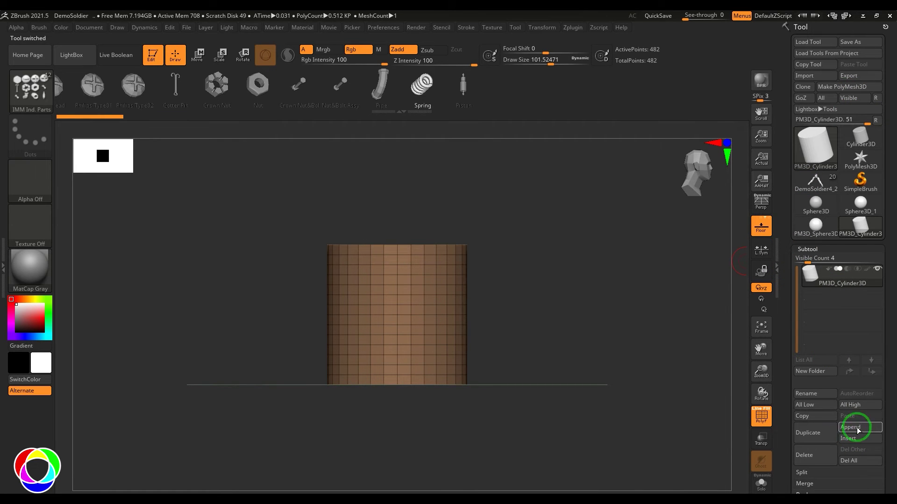
Step: Reselect the sphere and append PM3D_Cylinder3D1 as its second subtool
click(815, 226)
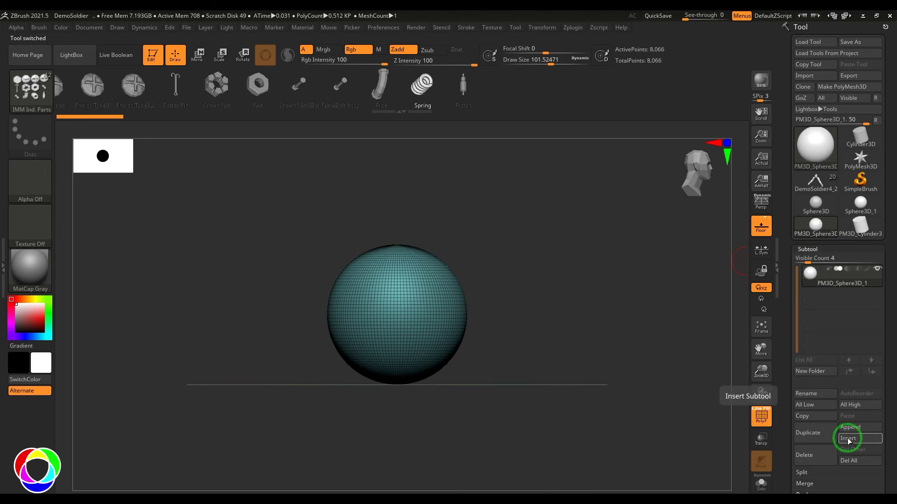
click(855, 430)
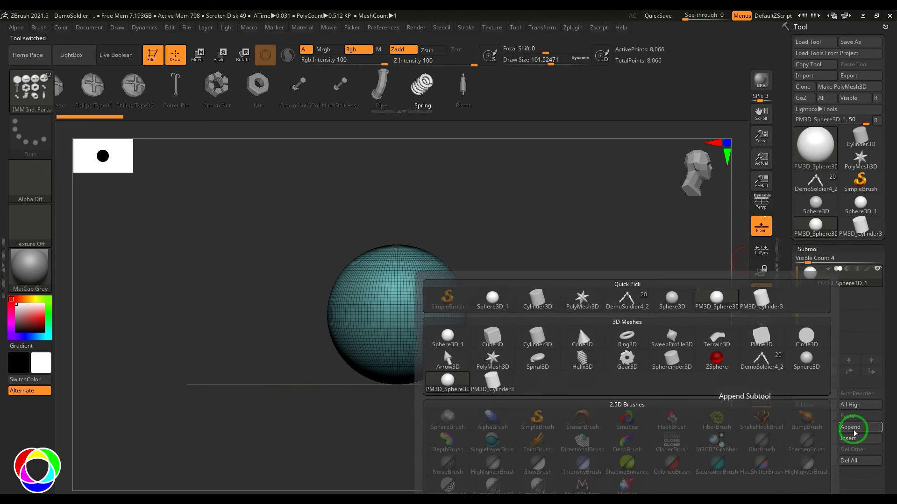
click(762, 298)
Step: Rotate the cylinder 50 degrees with the gizmo and stretch it through the sphere
alt+click(463, 279)
alt+drag(569, 335, 588, 340)
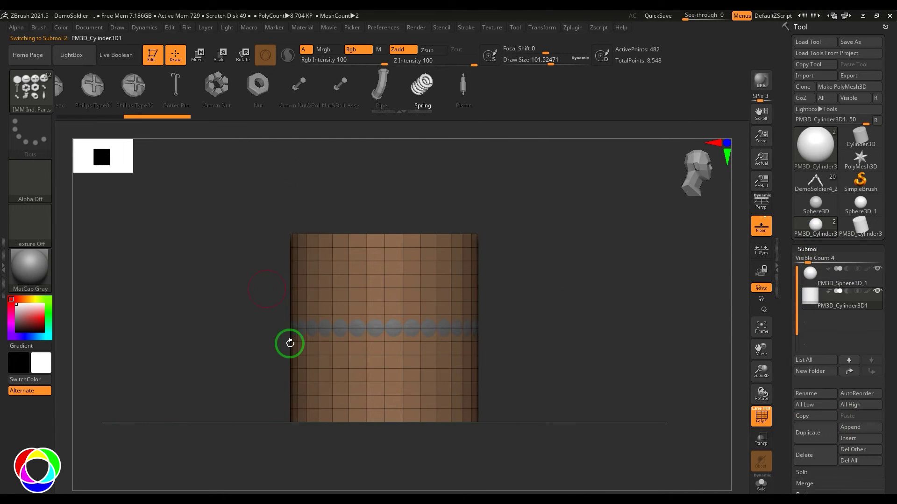
key(w)
drag(504, 343, 572, 341)
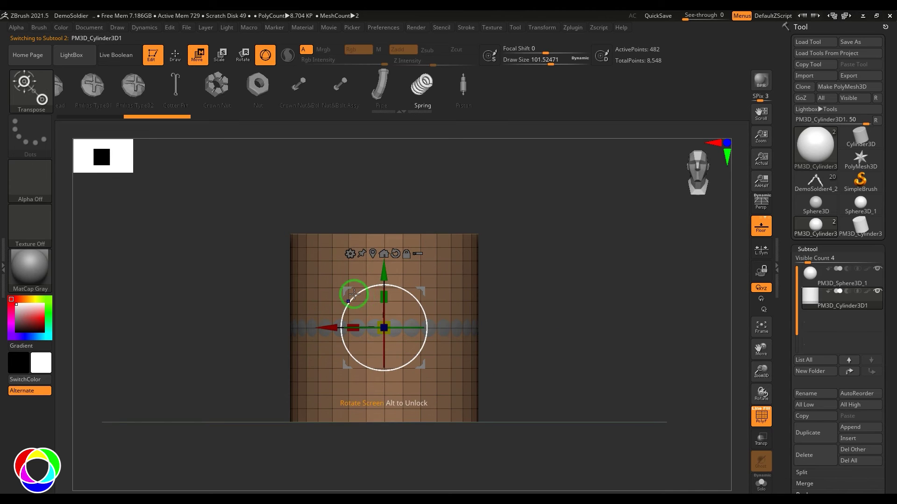
drag(362, 290, 314, 366)
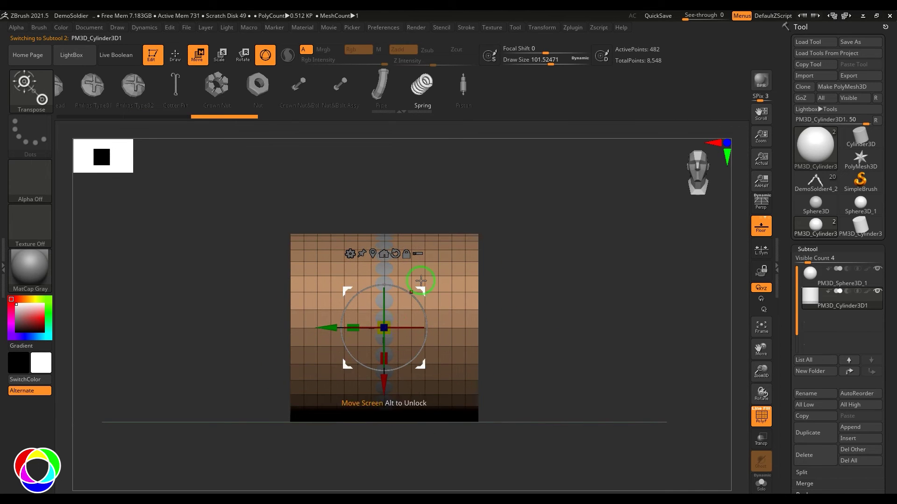
drag(387, 331, 364, 287)
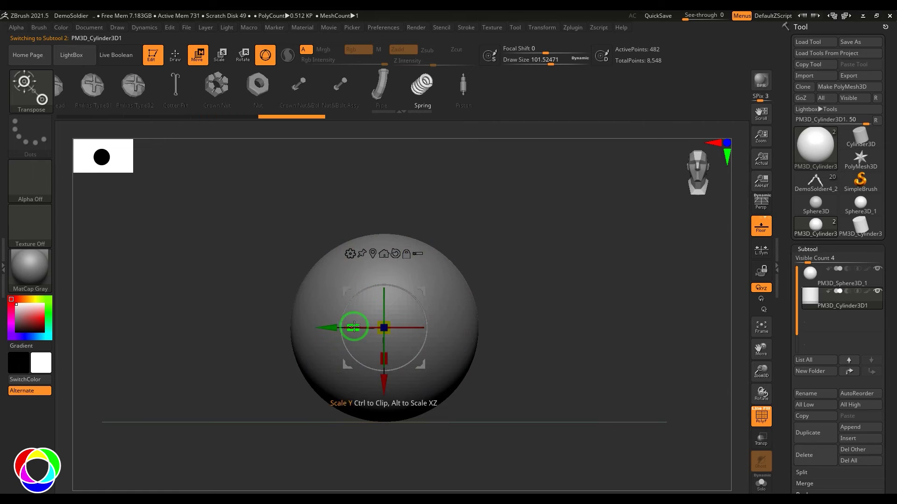
drag(356, 330, 270, 335)
drag(387, 334, 372, 306)
drag(534, 243, 608, 316)
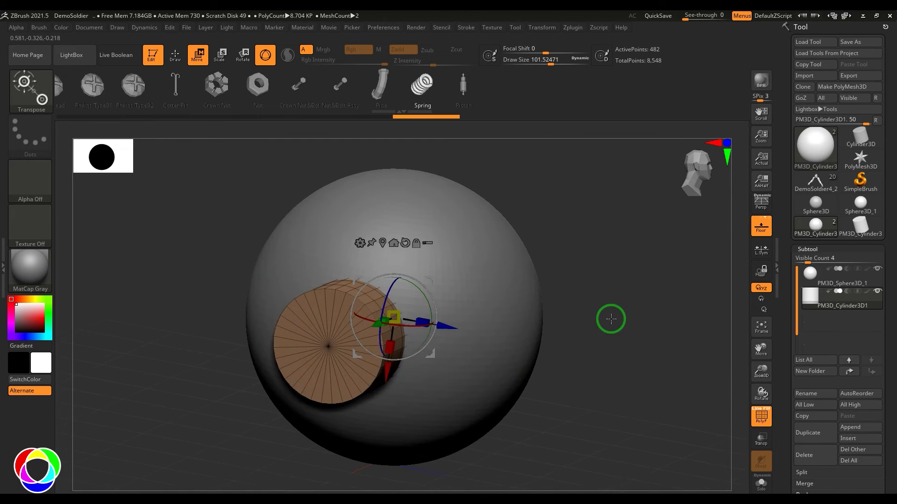
Step: Select the sphere subtool and mark it as the boolean Start
click(807, 281)
mouse_move(807, 282)
click(828, 273)
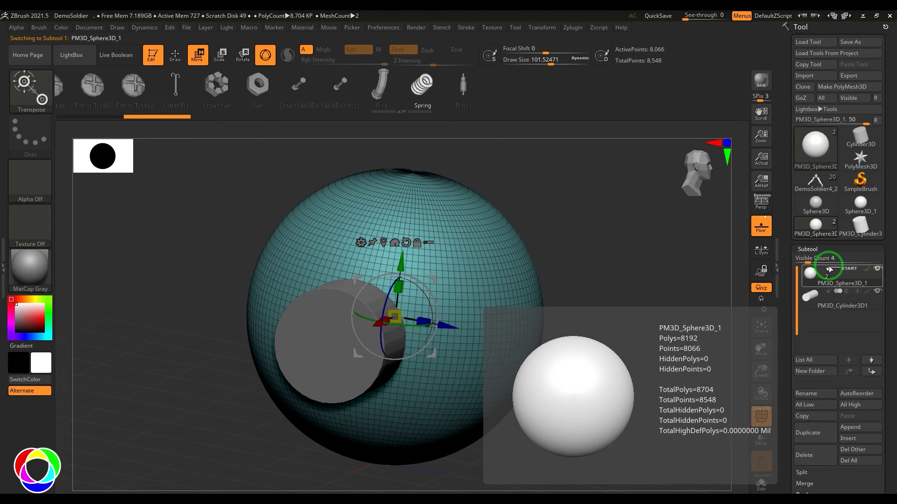
Step: Toggle Live Boolean and switch on the Render Booleans preview for the sphere and cylinder
click(847, 292)
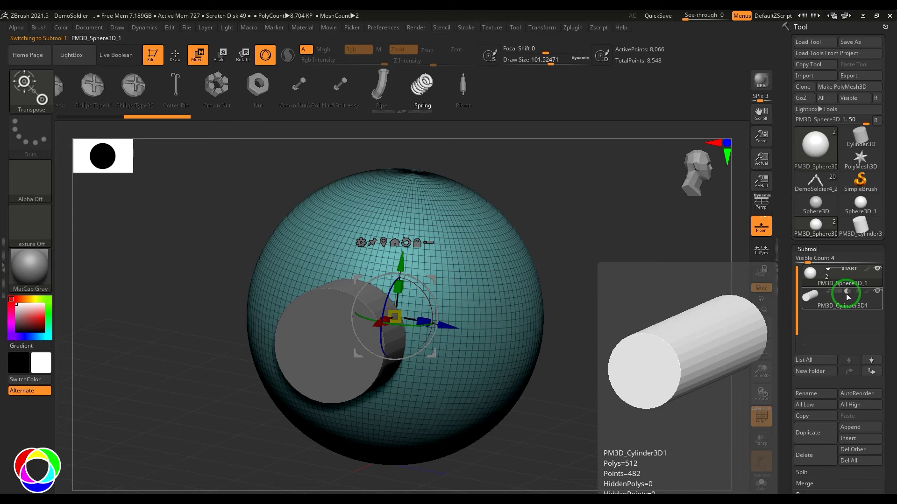
drag(619, 249, 602, 243)
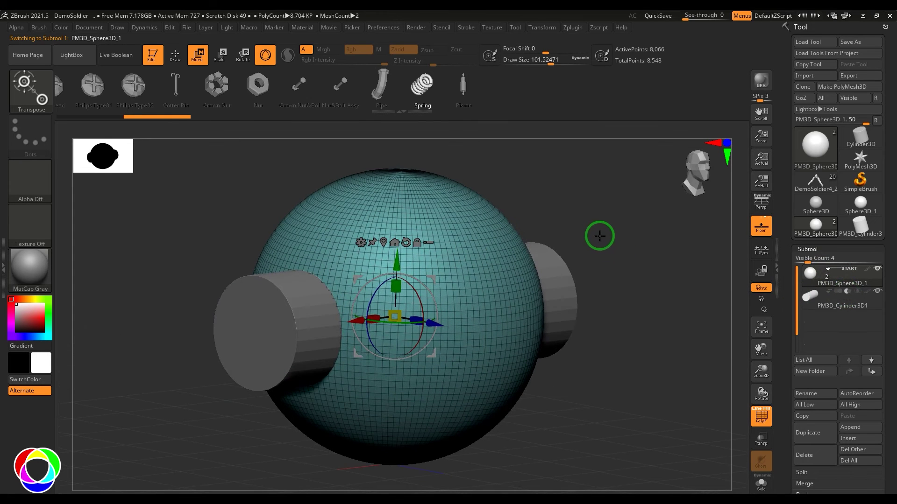
click(125, 59)
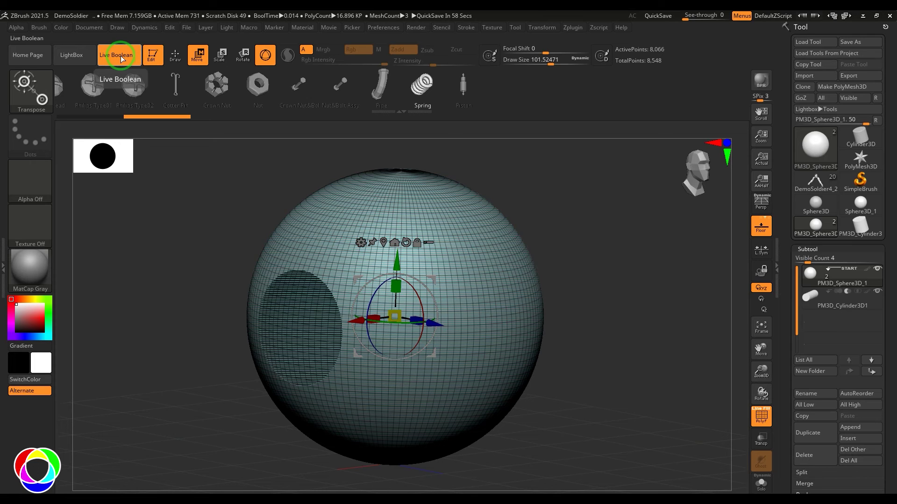
click(120, 59)
click(416, 27)
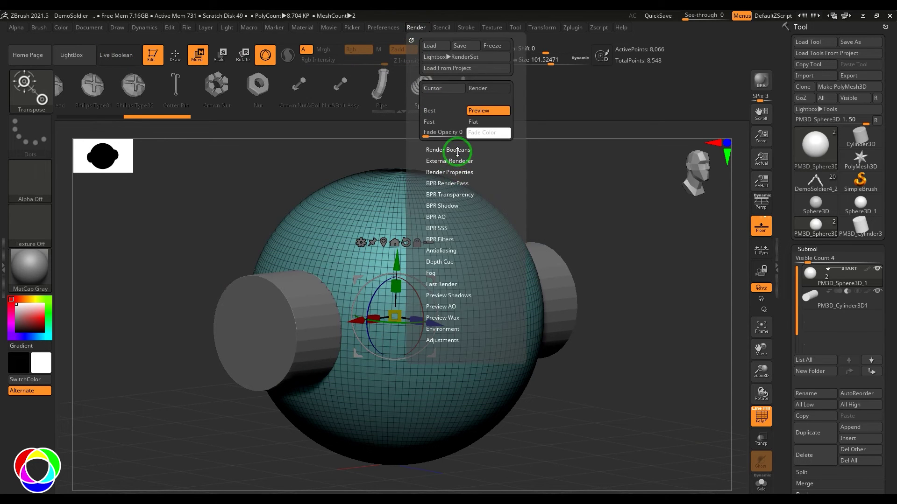
click(457, 150)
click(450, 167)
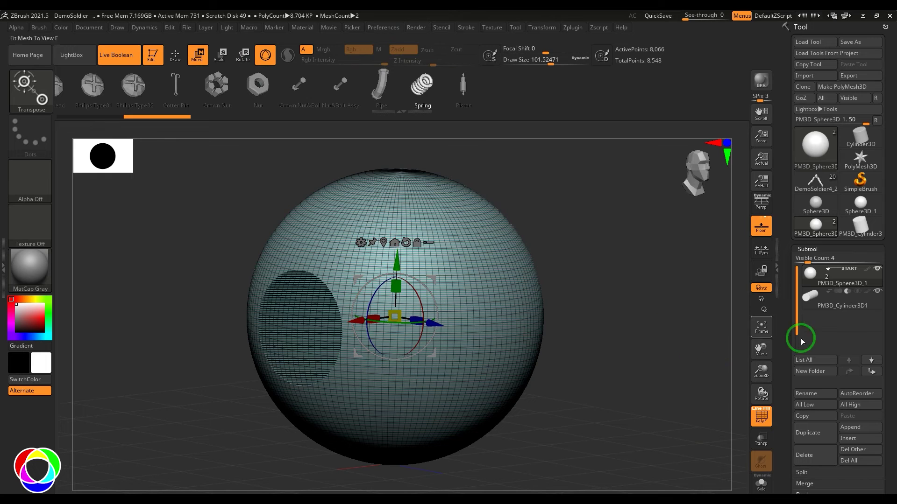
Step: Set the cylinder subtool's boolean mode to Subtract so it cuts a hole through the sphere
click(836, 295)
click(857, 292)
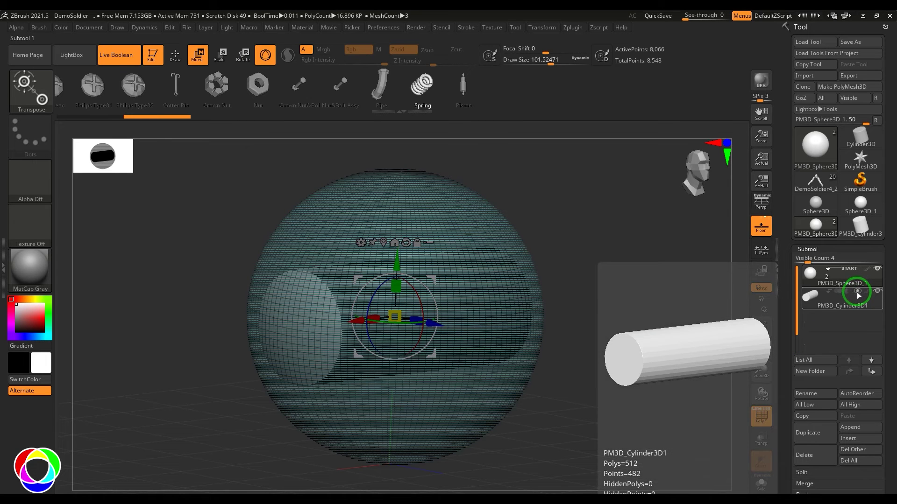
click(838, 292)
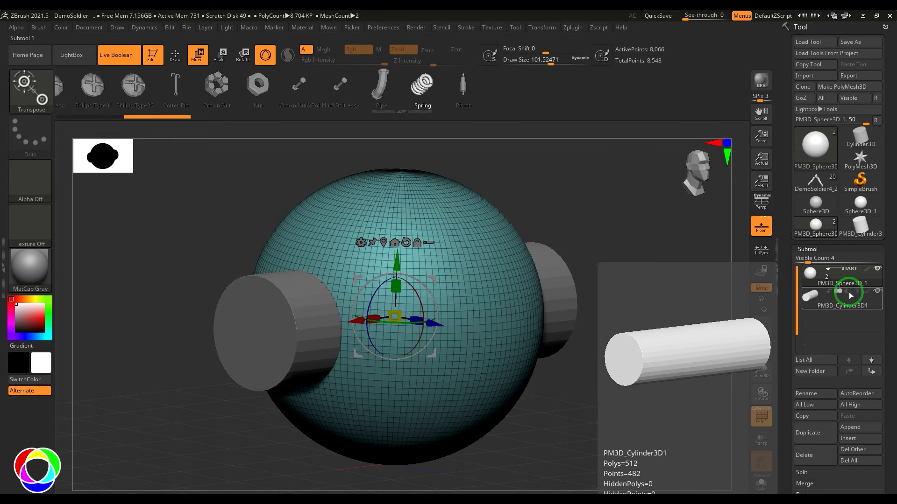
click(848, 292)
mouse_move(590, 328)
mouse_down()
mouse_move(590, 316)
mouse_move(576, 318)
mouse_move(593, 316)
mouse_up()
drag(894, 354, 890, 278)
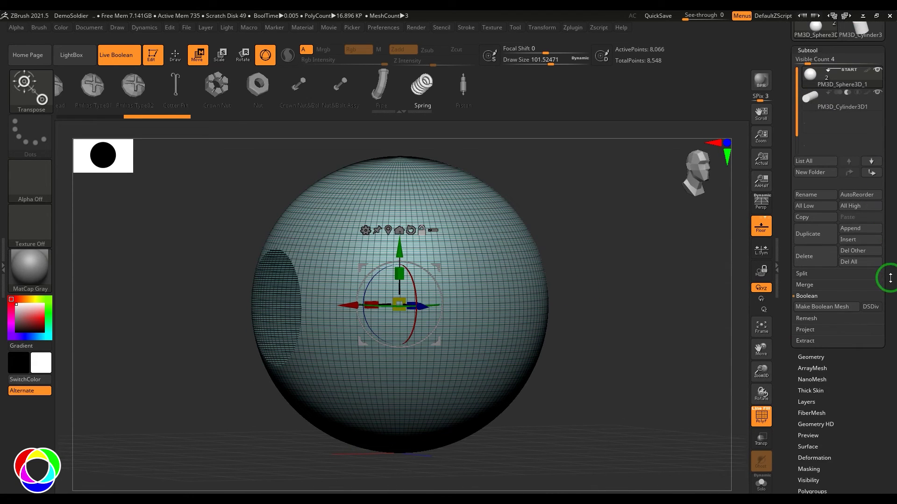
Step: Bake the boolean into UMesh_PM3D_Sphere3D_1 with Make Boolean Mesh, then return to the PM3D_Sphere3D tool
click(821, 309)
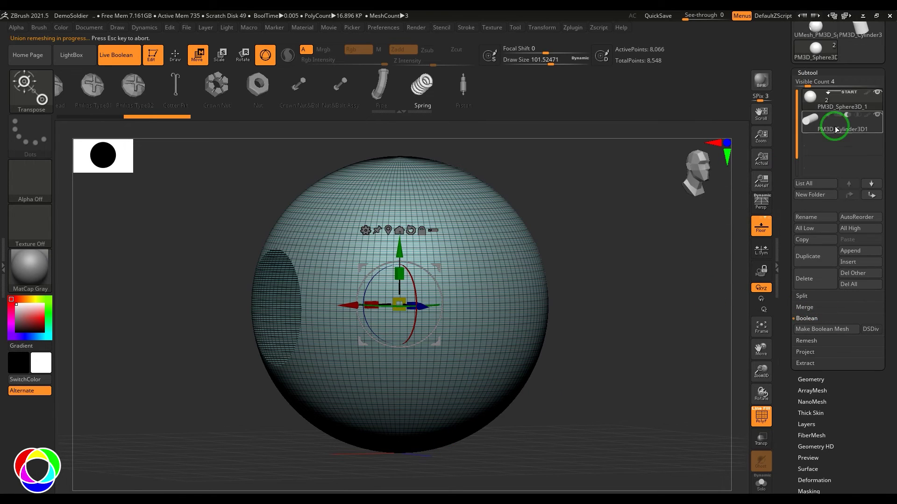
drag(599, 311, 626, 318)
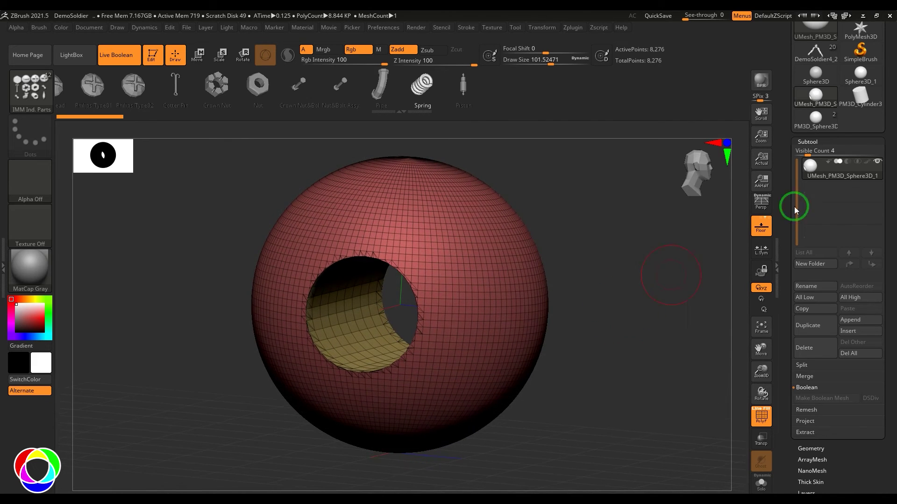
click(813, 122)
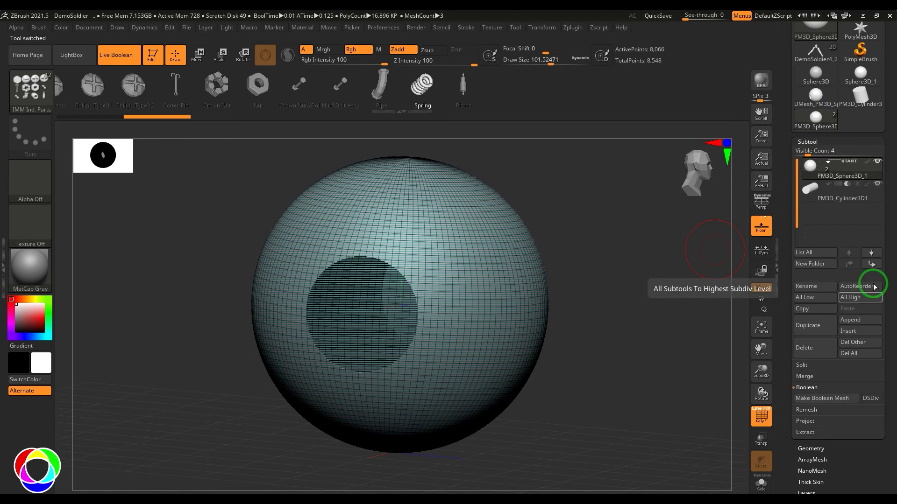
drag(888, 256, 887, 302)
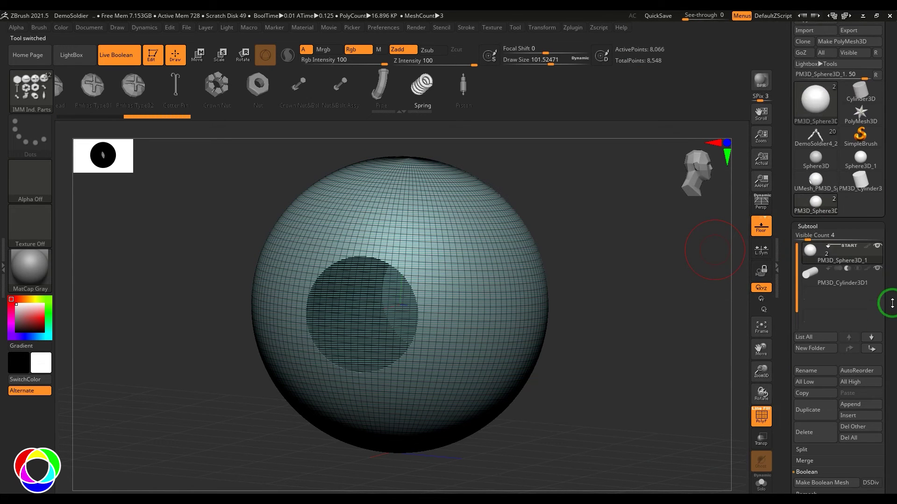
Step: Load the DemoSoldier tool and run ReMesh All on its visible subtools
click(812, 150)
shift+drag(607, 340, 589, 465)
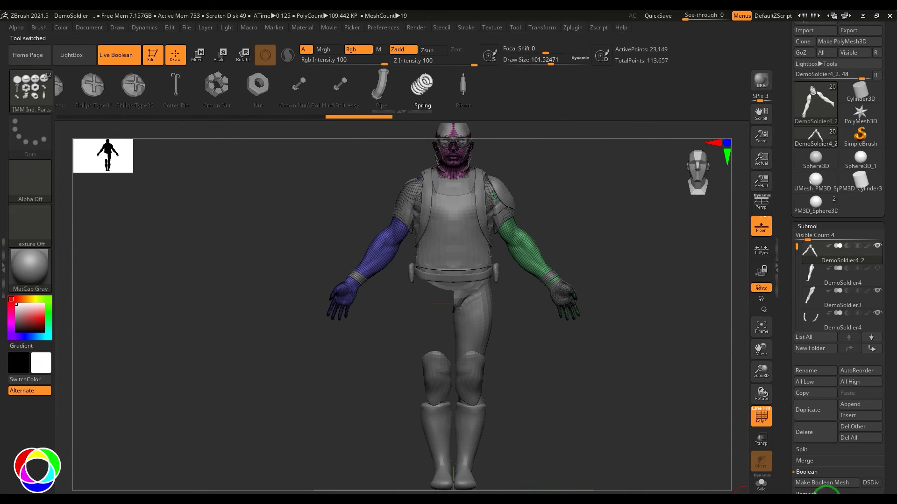
drag(892, 478, 881, 430)
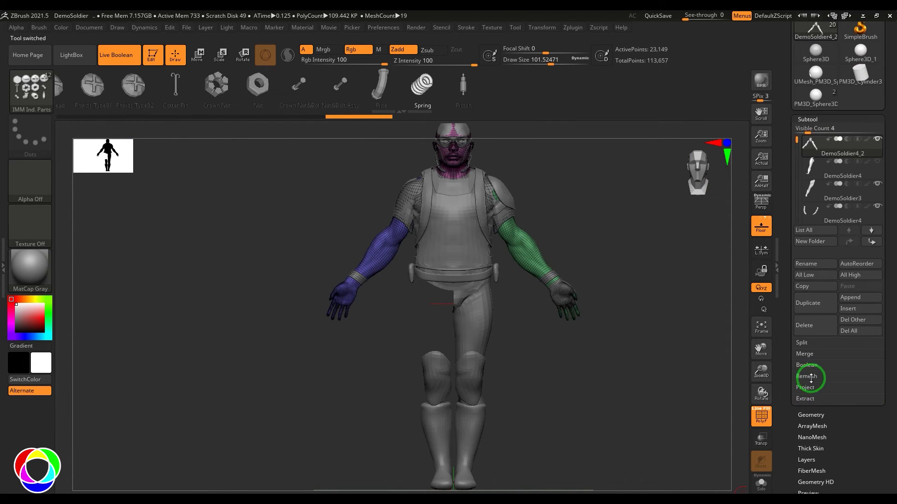
click(812, 377)
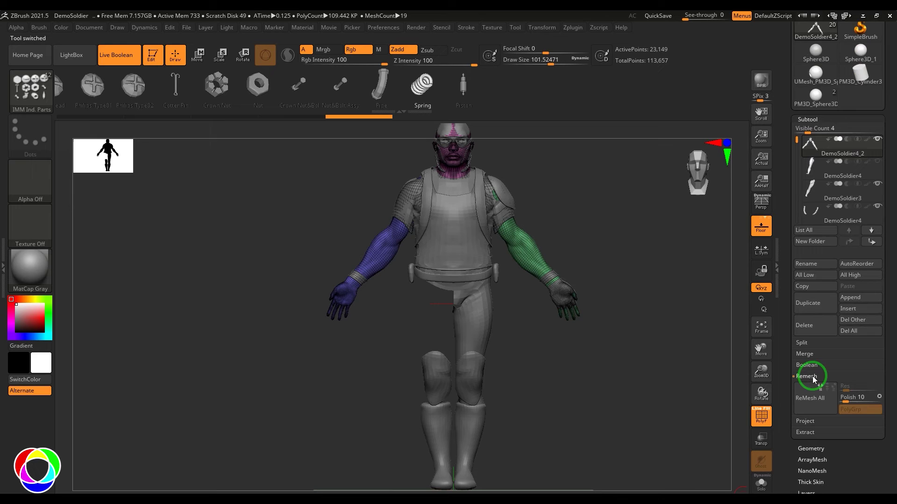
click(810, 403)
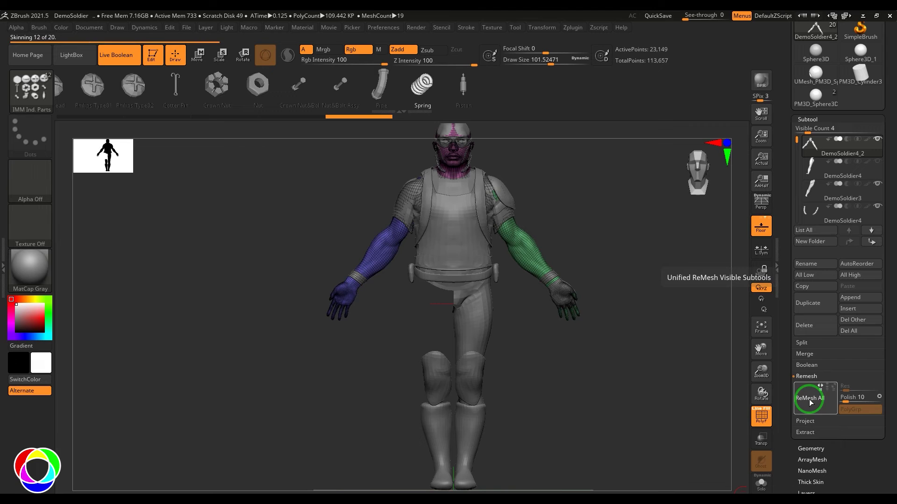
Step: Make Skin_DemoSoldier4_2 the active subtool and snap the view to straight front
mouse_move(586, 358)
mouse_down()
mouse_move(541, 380)
mouse_move(509, 358)
mouse_move(471, 352)
mouse_move(513, 360)
mouse_up()
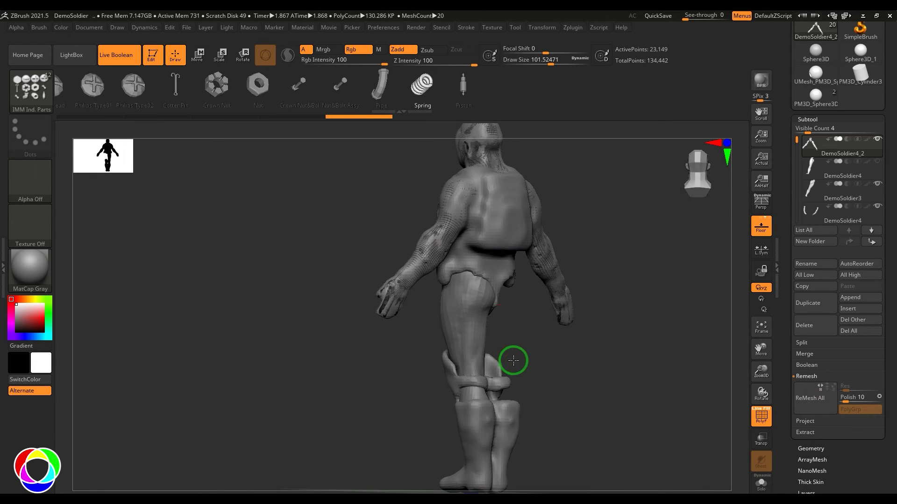
key(shift)
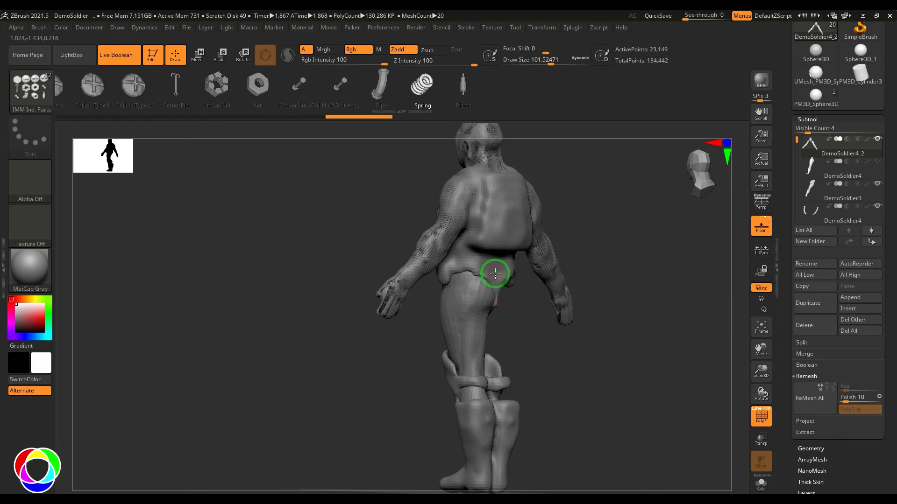
alt+click(490, 267)
shift+drag(544, 336, 615, 349)
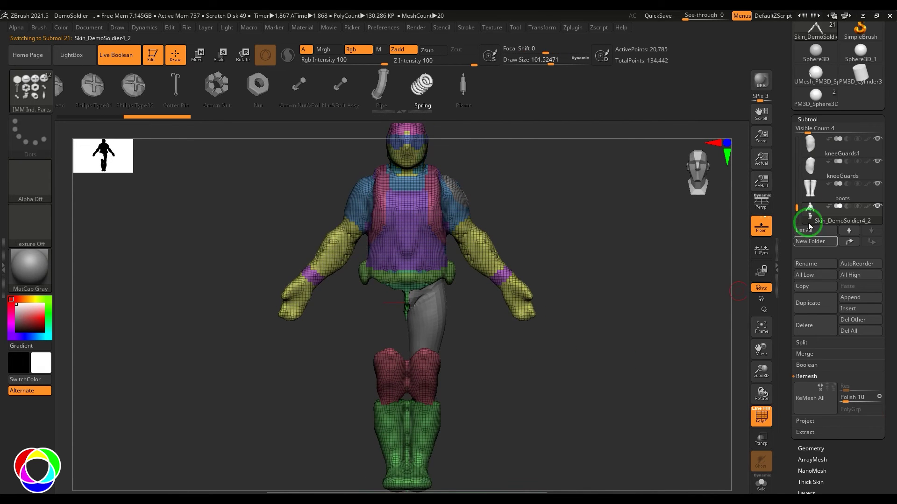
mouse_move(796, 207)
mouse_down()
mouse_move(795, 215)
mouse_move(794, 132)
mouse_up()
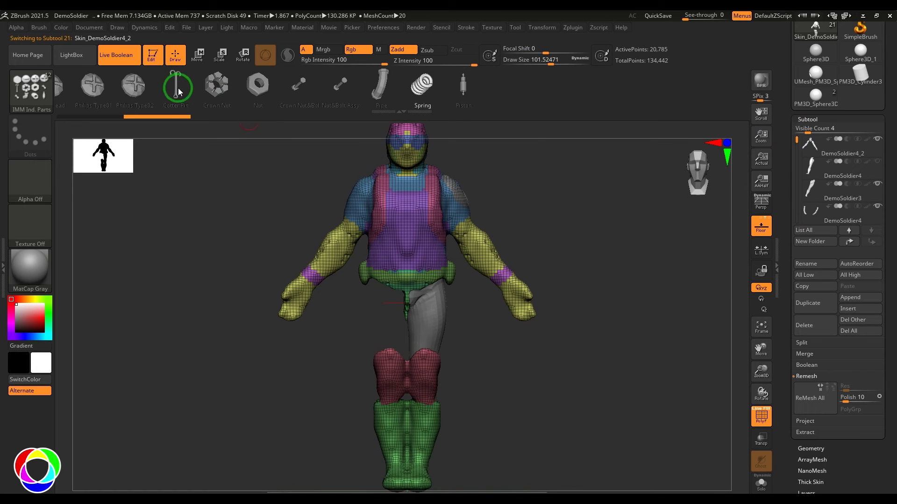
click(87, 57)
Step: Reload the DemoSoldier.ZPR project from LightBox, answering the save-changes prompt
click(82, 51)
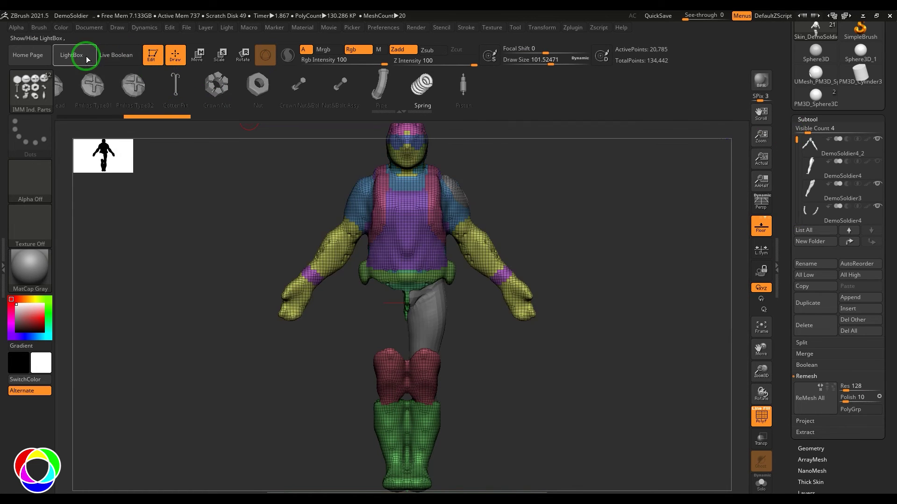
click(82, 52)
double_click(449, 161)
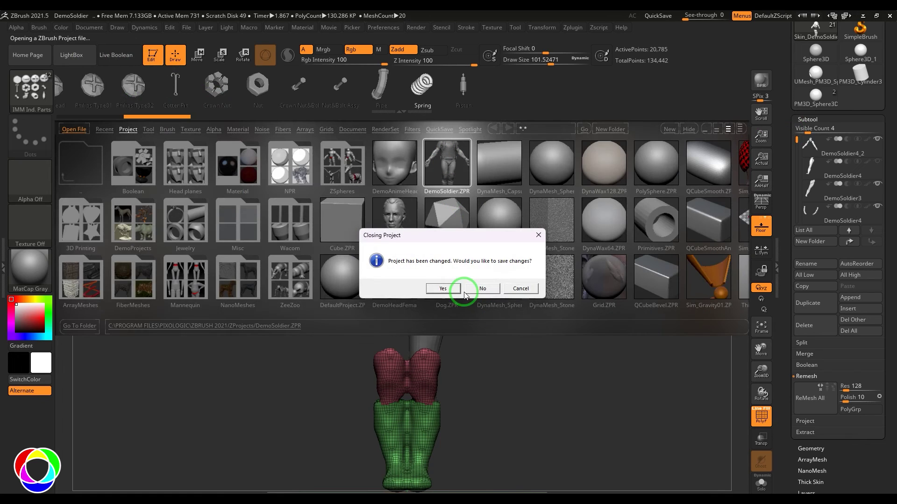
click(476, 288)
drag(600, 364, 597, 338)
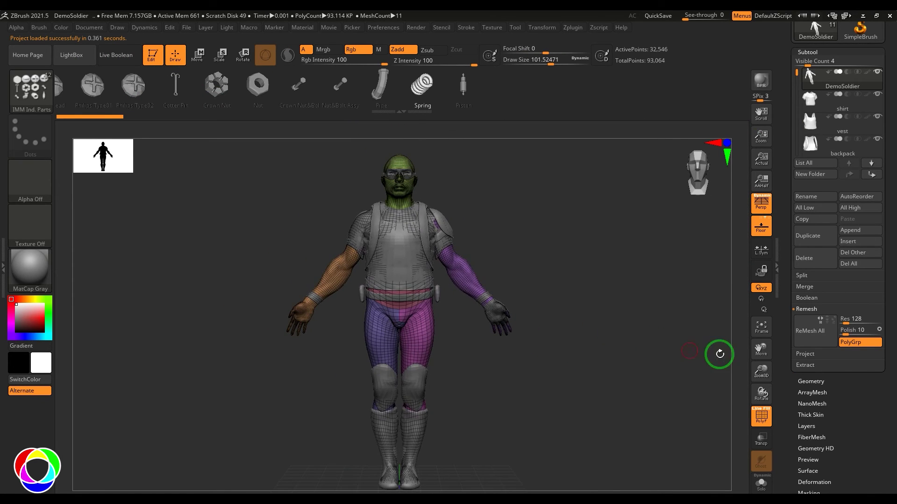
Step: Run ReMesh All, turn on Solo, and select the new Skin_DemoSoldier subtool
click(806, 335)
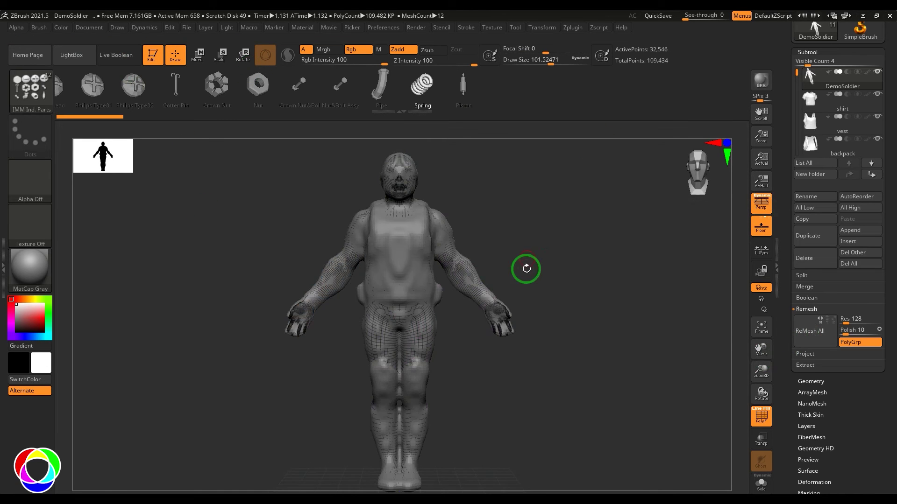
drag(524, 266, 612, 322)
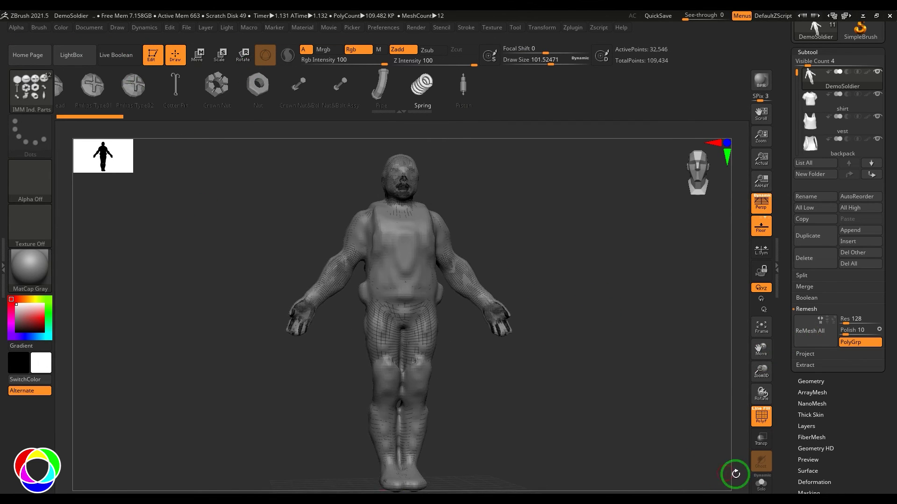
click(762, 483)
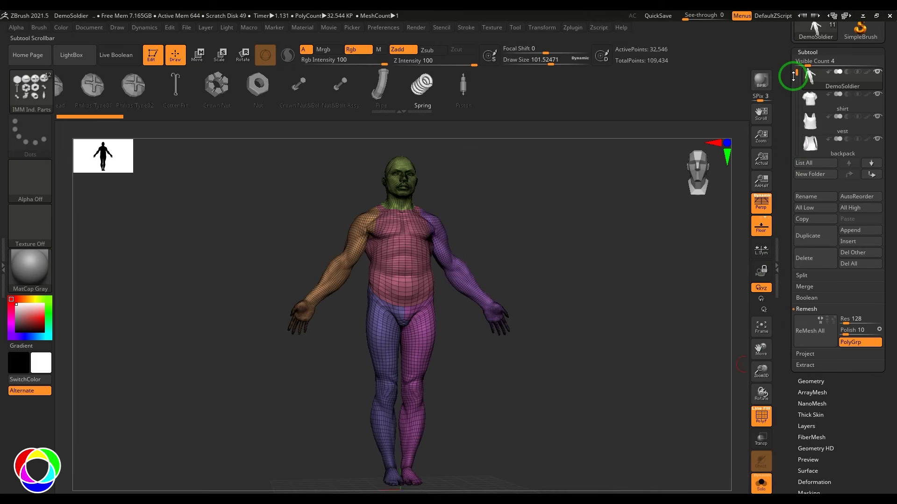
drag(793, 77, 791, 140)
click(811, 105)
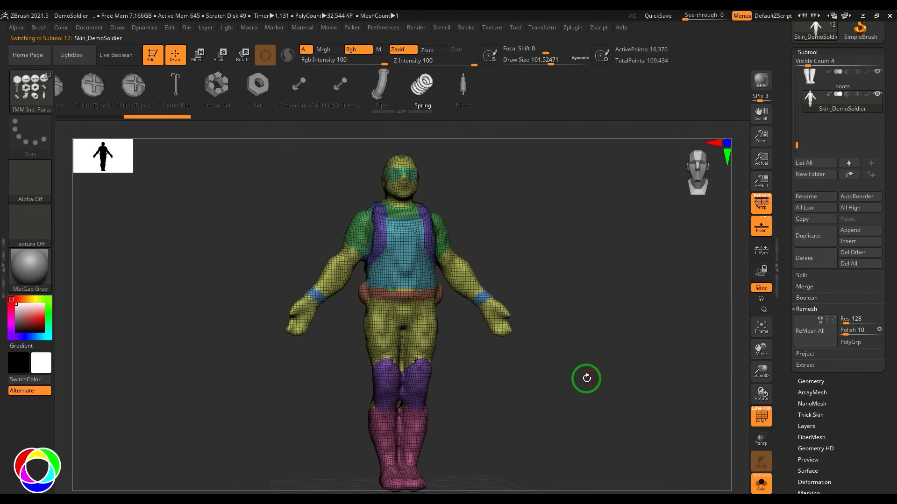
drag(586, 378, 667, 365)
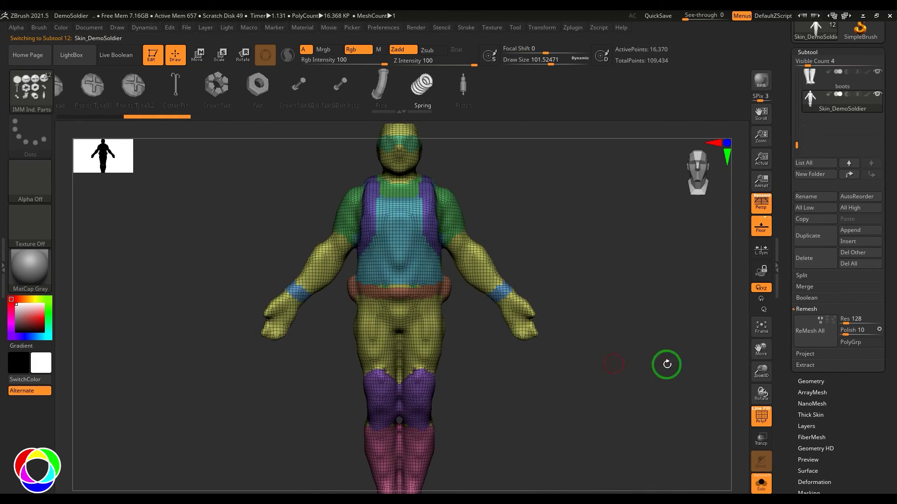
Step: Remesh at Res 240 with Polish 0, show all subtools, and select the dense Skin_DemoSoldier remesh
click(847, 320)
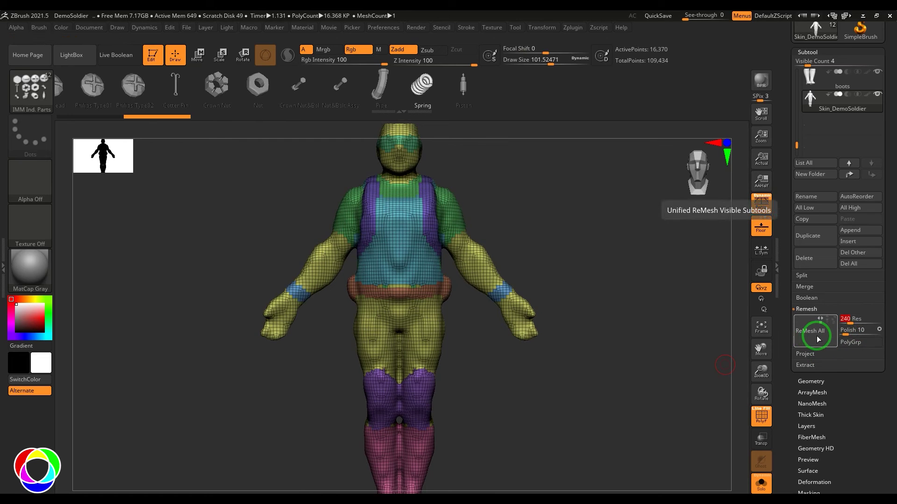
drag(844, 334, 835, 339)
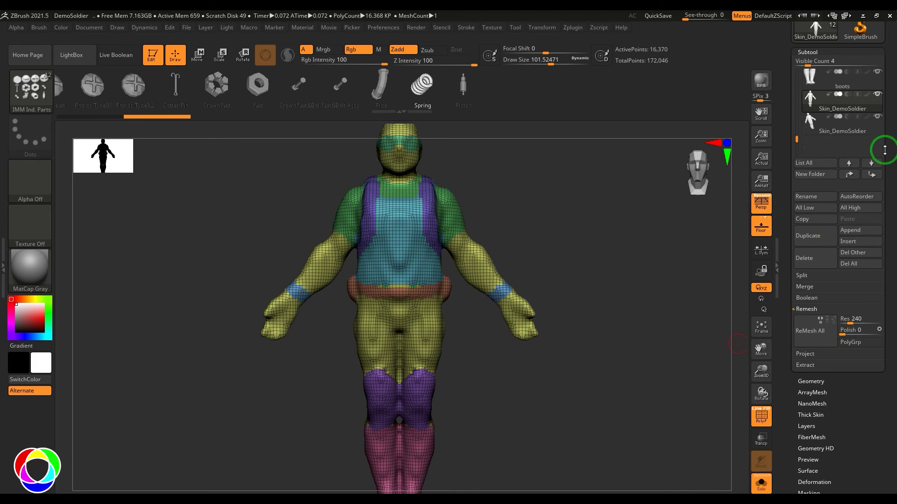
drag(796, 140, 790, 60)
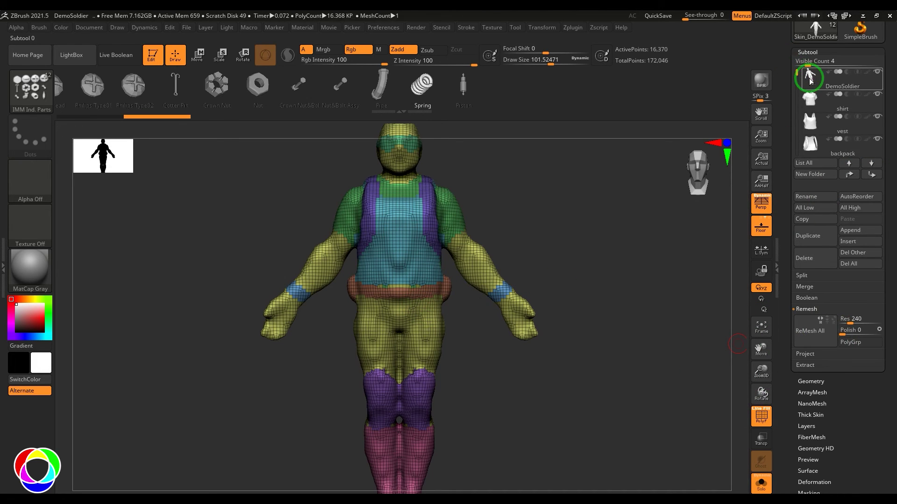
click(809, 77)
click(761, 488)
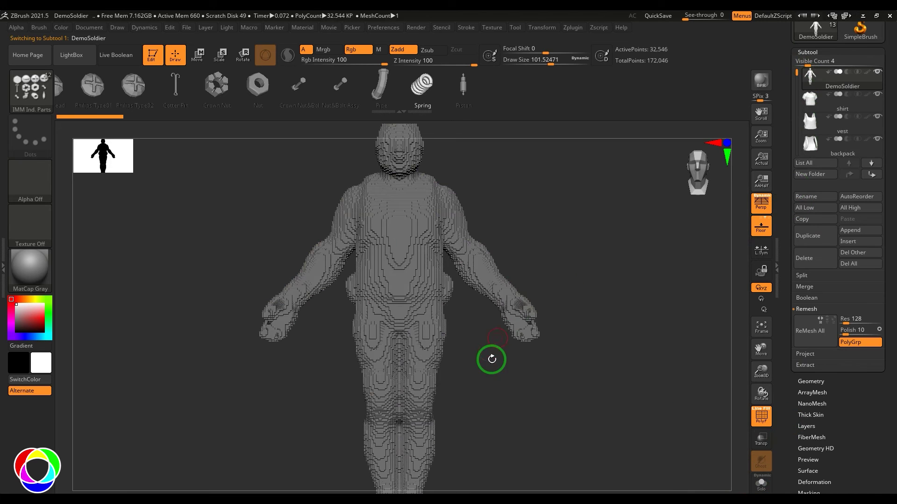
drag(491, 360, 684, 420)
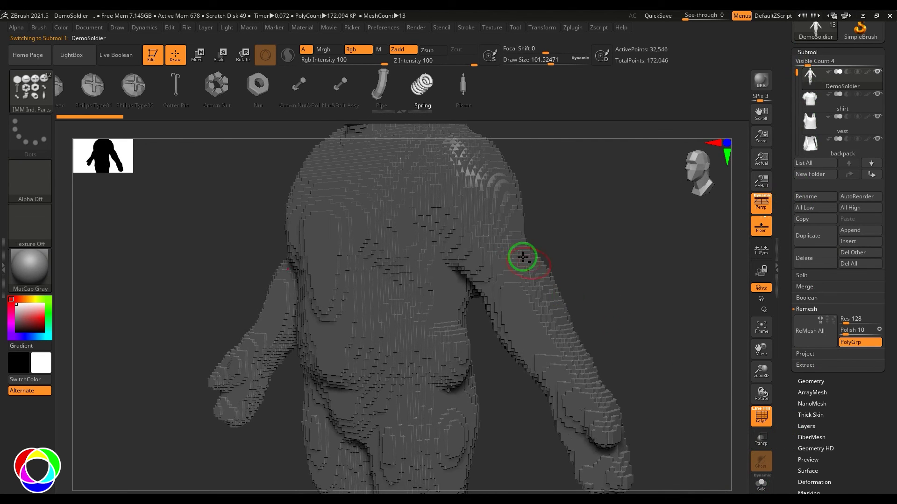
alt+click(523, 256)
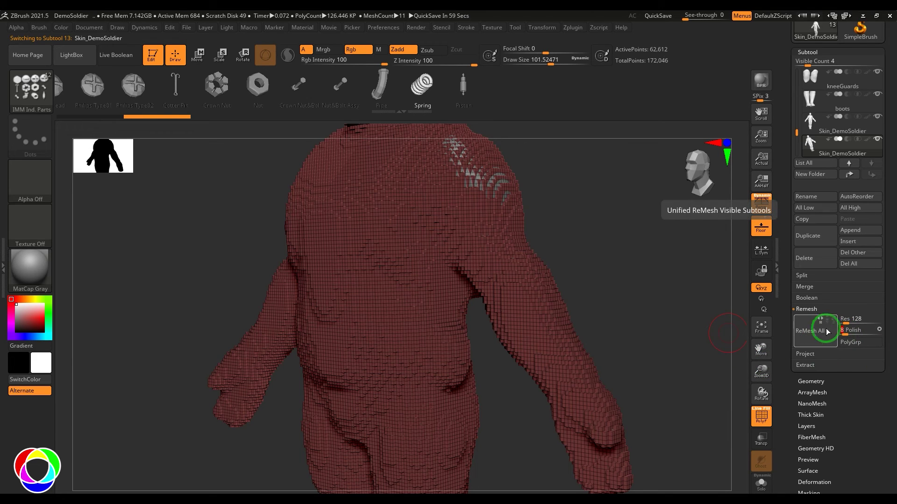
Step: Remesh at Res 32 with Polish 3 and view the coarse result with polyframe on
click(853, 324)
text(3)
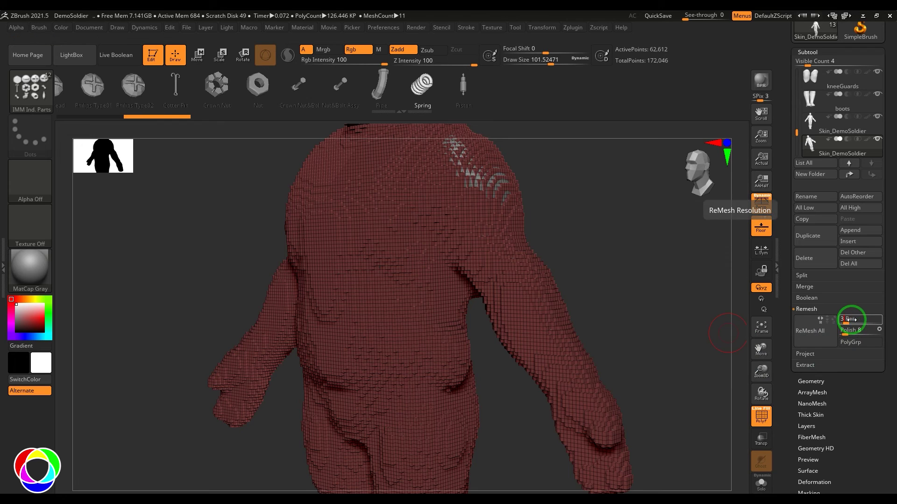
text(2)
key(Return)
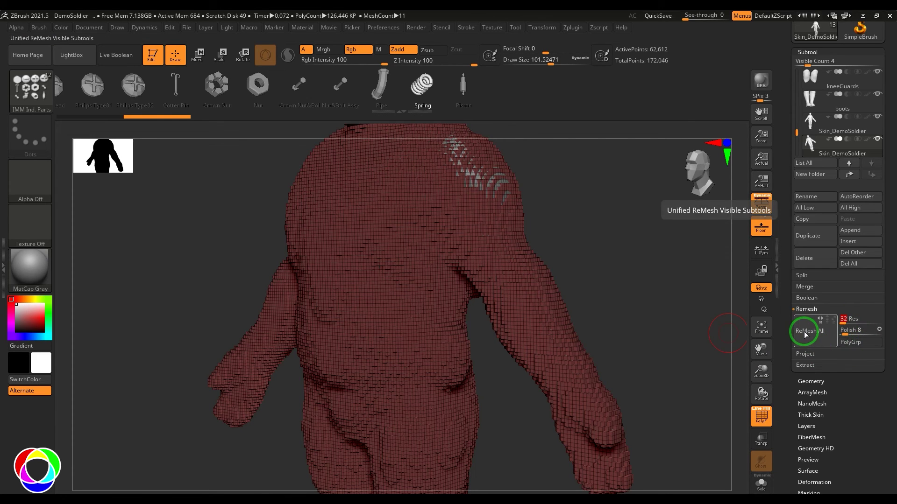
drag(844, 334, 840, 335)
text(3)
key(Return)
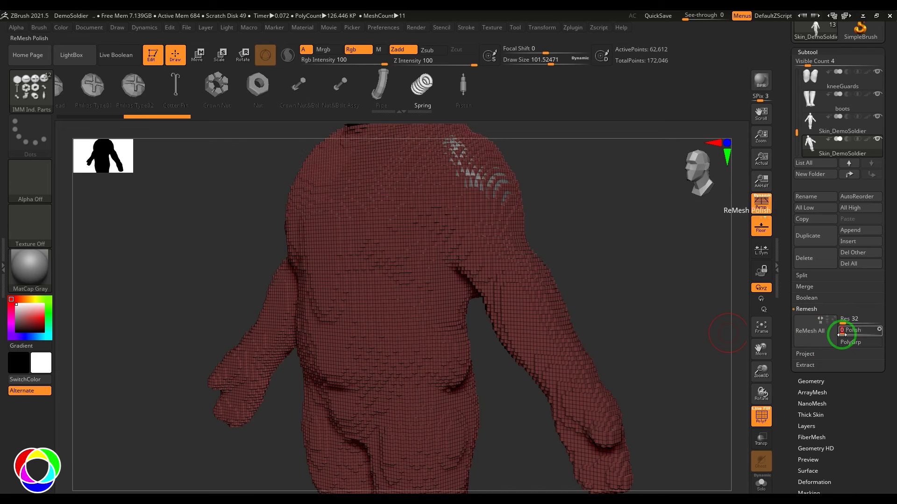
click(812, 329)
key(f)
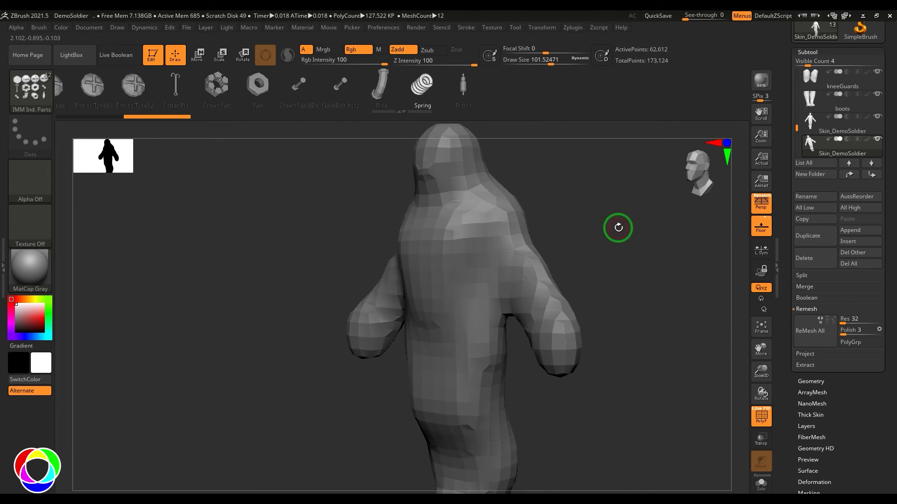
alt+click(498, 252)
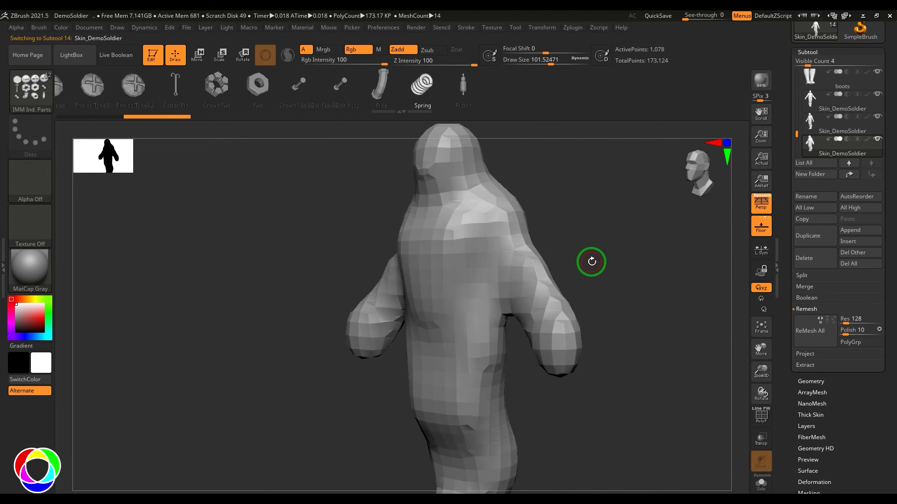
key(shift+f)
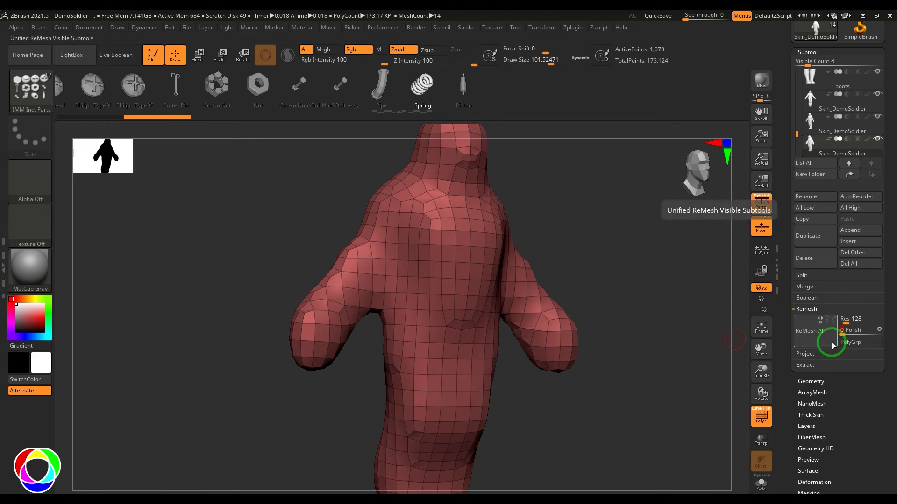
Step: Remesh again with Polish 0, then once more with Polish 1
click(845, 333)
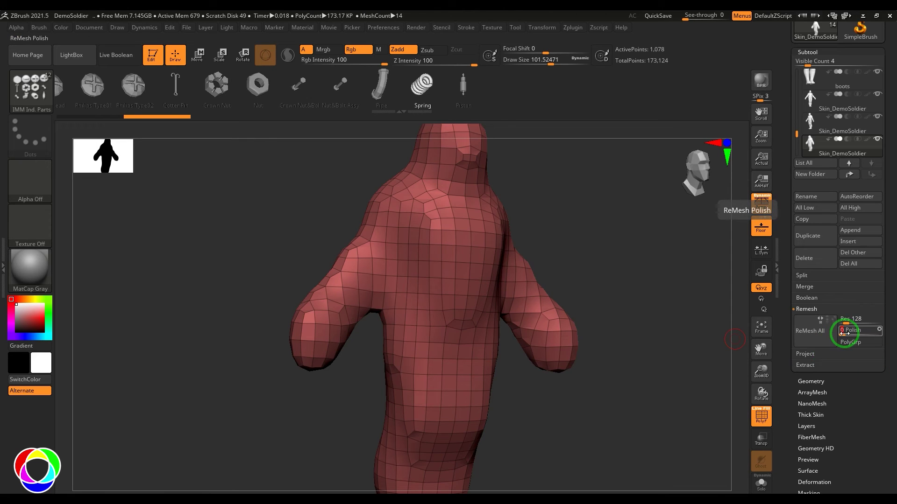
click(813, 338)
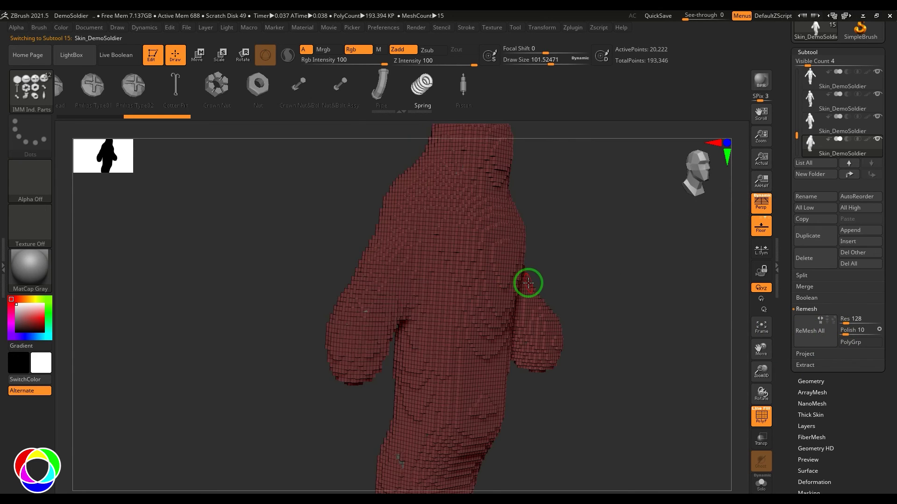
click(853, 330)
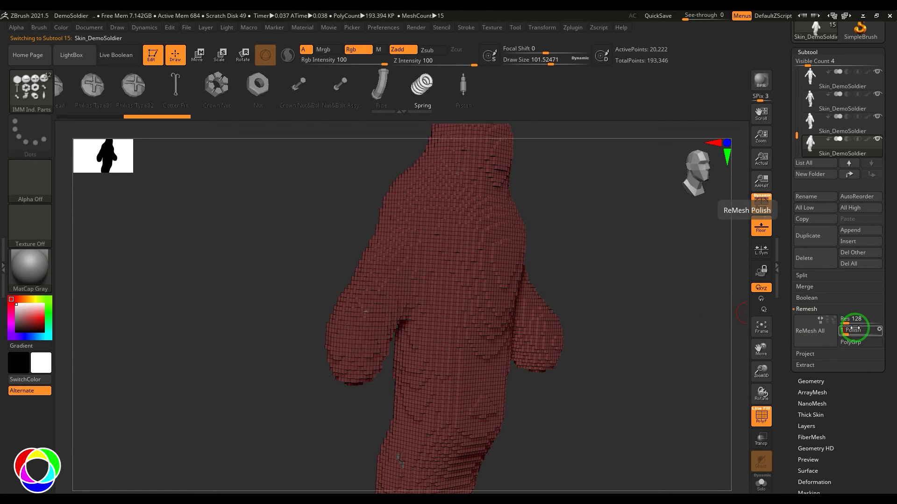
text(1)
click(811, 331)
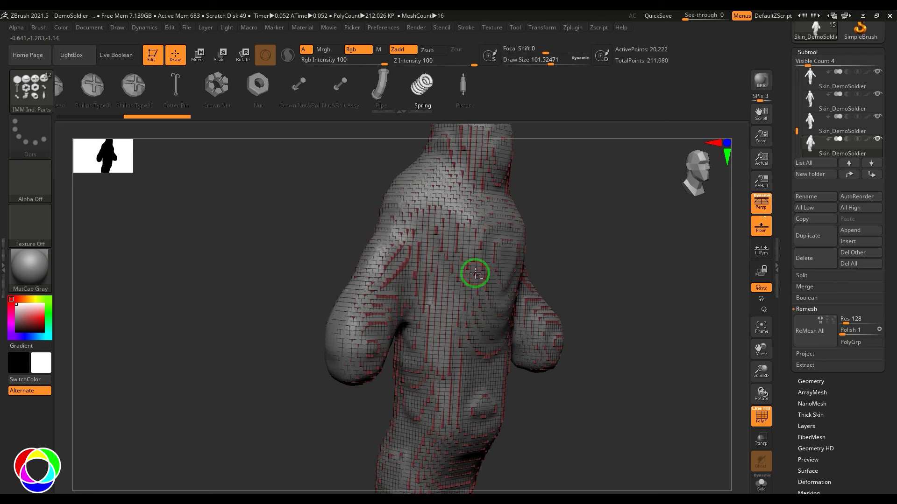
Step: Select the newest Skin_DemoSoldier remesh, solo it, and turn it to a three-quarter view
drag(797, 129, 796, 139)
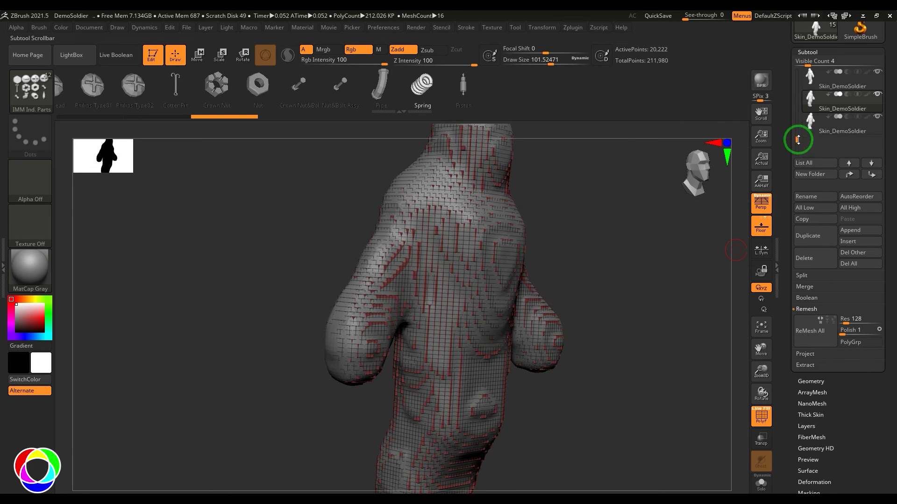
click(807, 126)
click(762, 484)
drag(690, 449, 633, 422)
drag(618, 454, 557, 360)
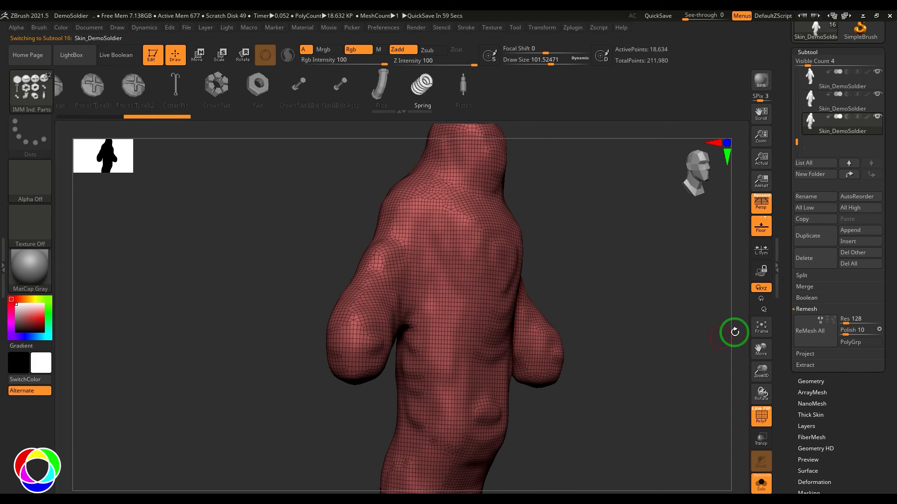
Step: Delete the four temporary remesh and voxel subtools, confirming each deletion
click(817, 312)
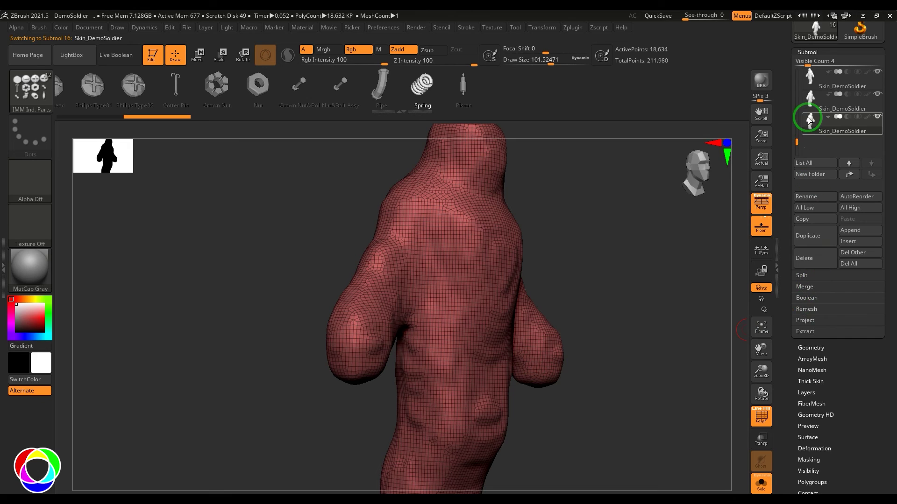
click(811, 258)
click(729, 277)
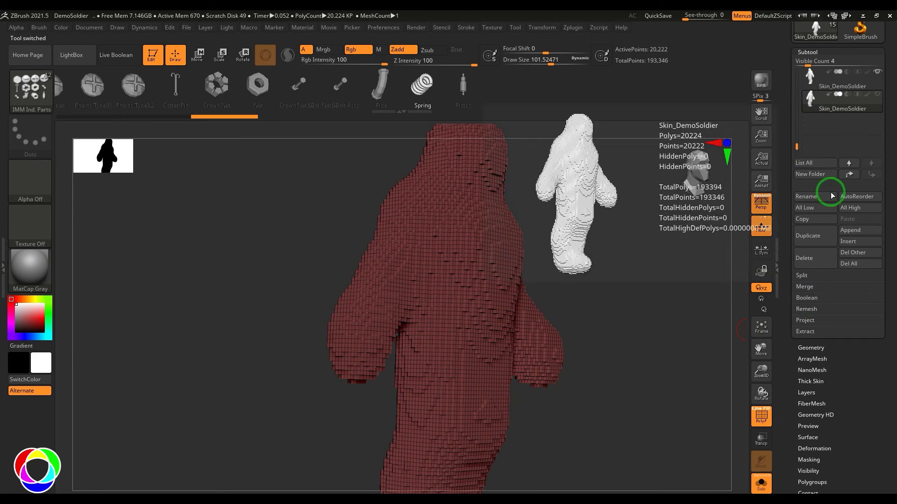
click(817, 259)
click(730, 285)
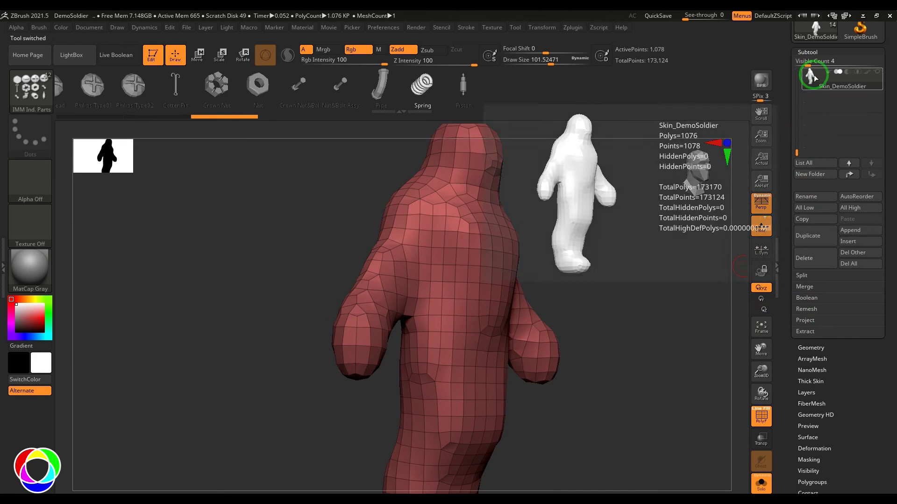
click(818, 264)
click(715, 284)
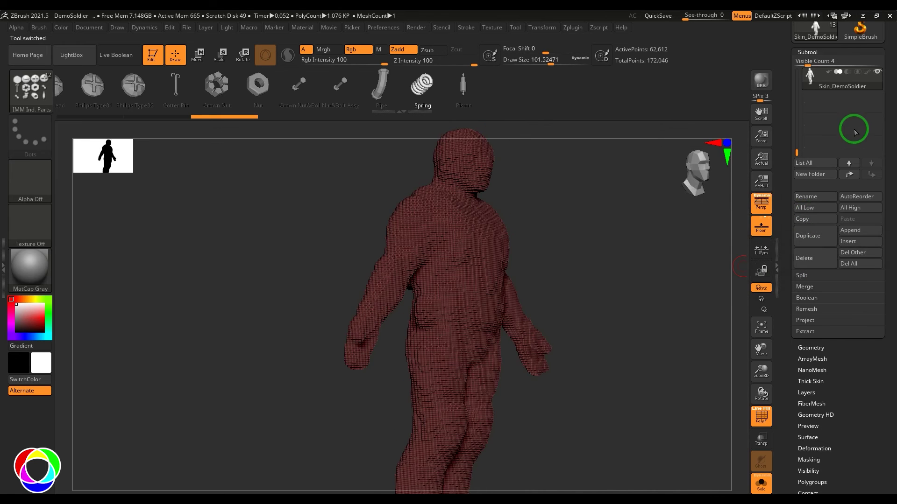
scroll(881, 151, up, 1)
click(808, 283)
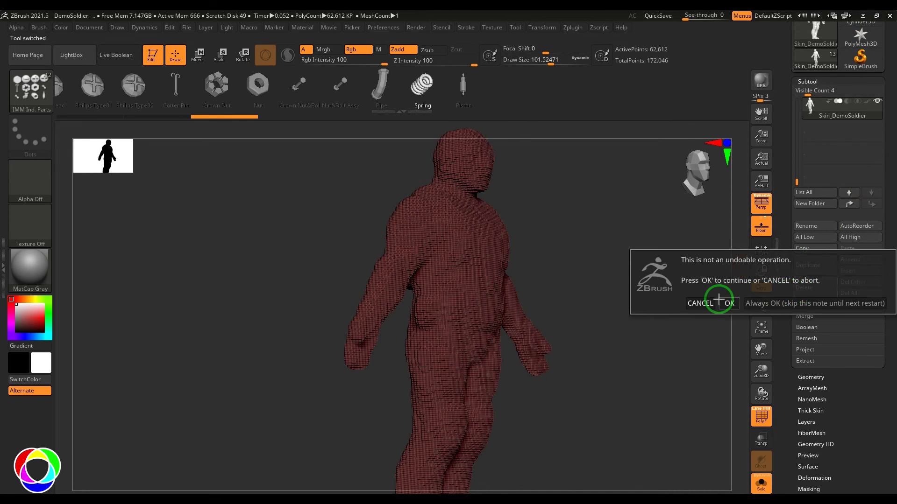
click(715, 301)
click(807, 339)
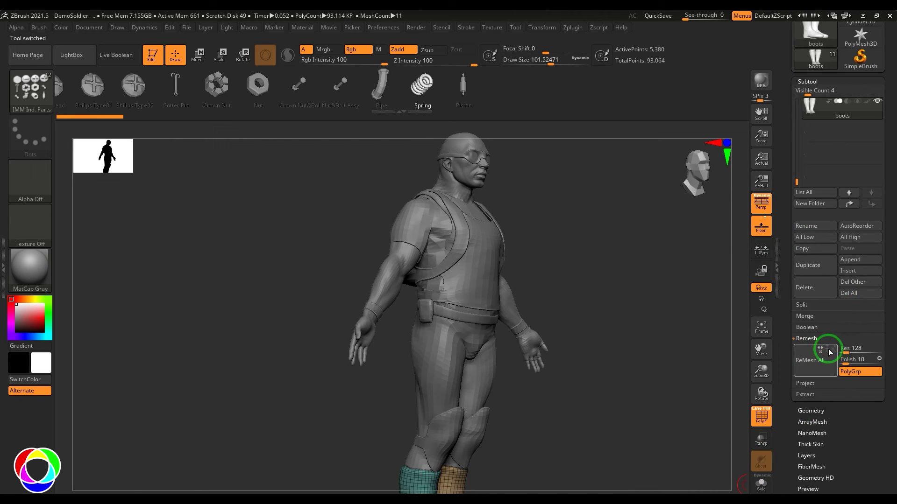
Step: Expand the Subtool Project options, zoom onto the head, and make the DemoSoldier body active
click(824, 382)
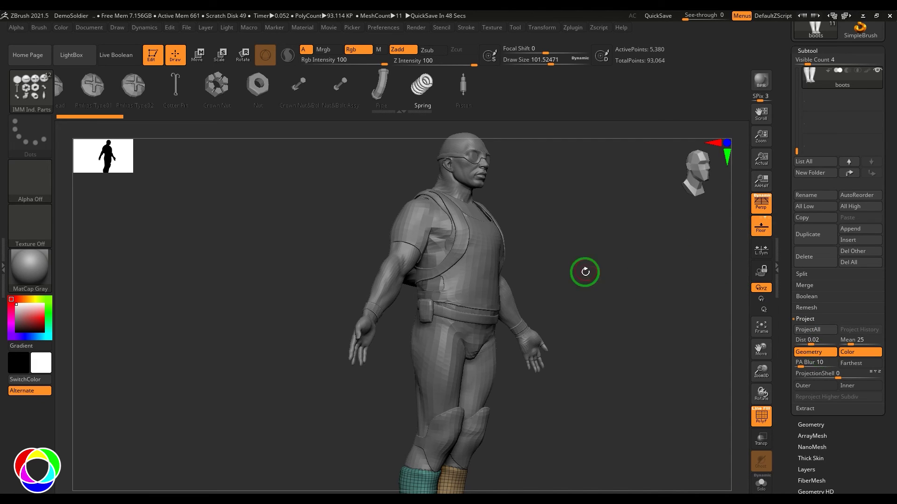
alt+drag(584, 272, 611, 400)
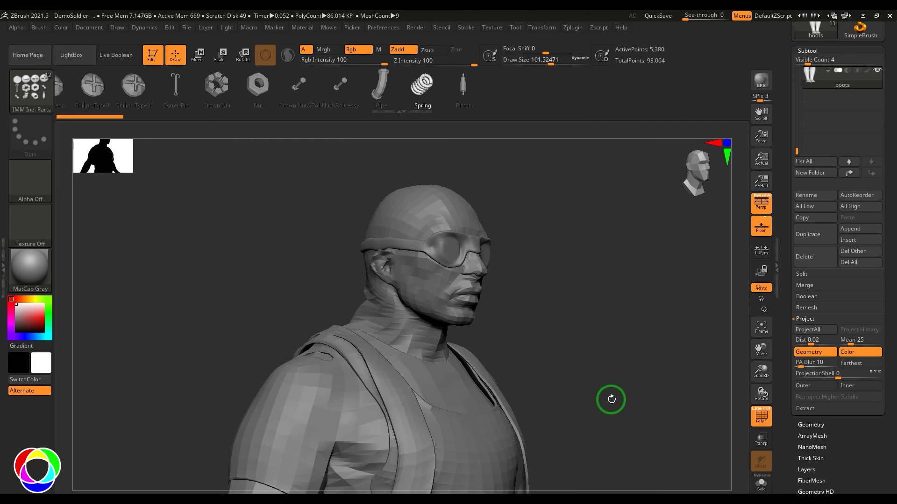
alt+click(456, 310)
drag(612, 335, 628, 298)
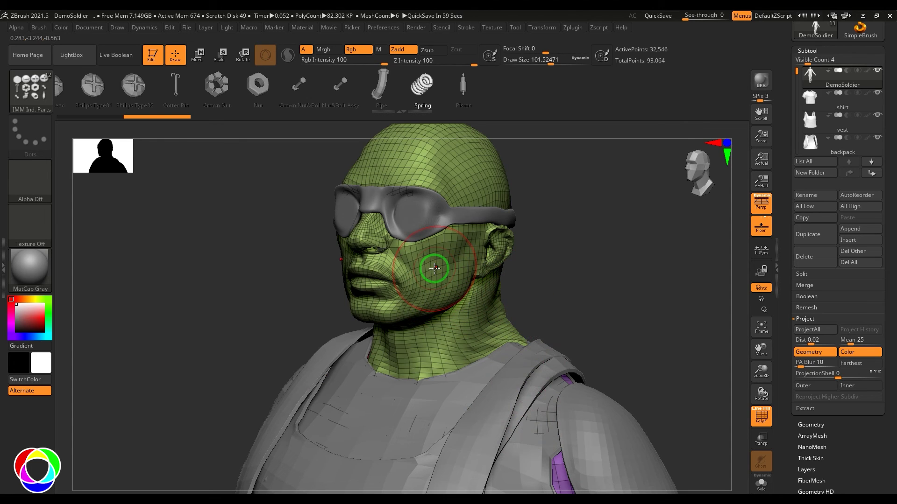
Step: Collapse the Project options and expand the Subtool Extract settings
mouse_move(812, 85)
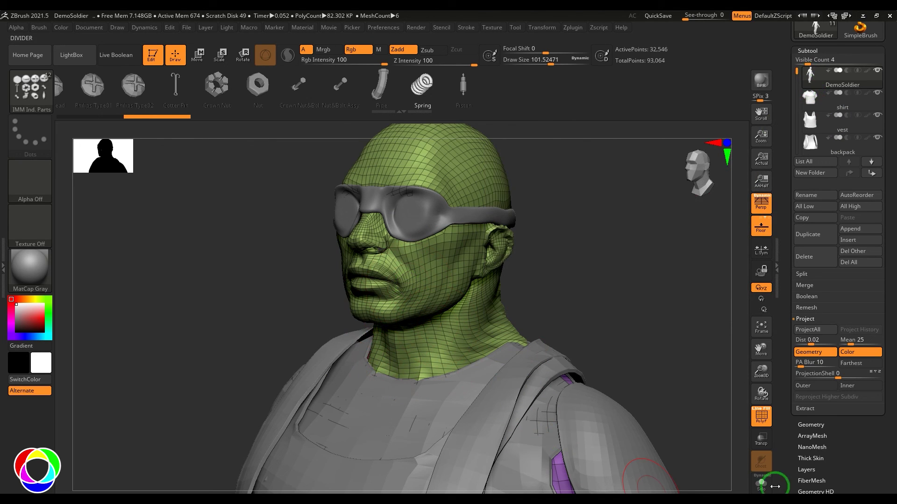
click(804, 319)
click(810, 330)
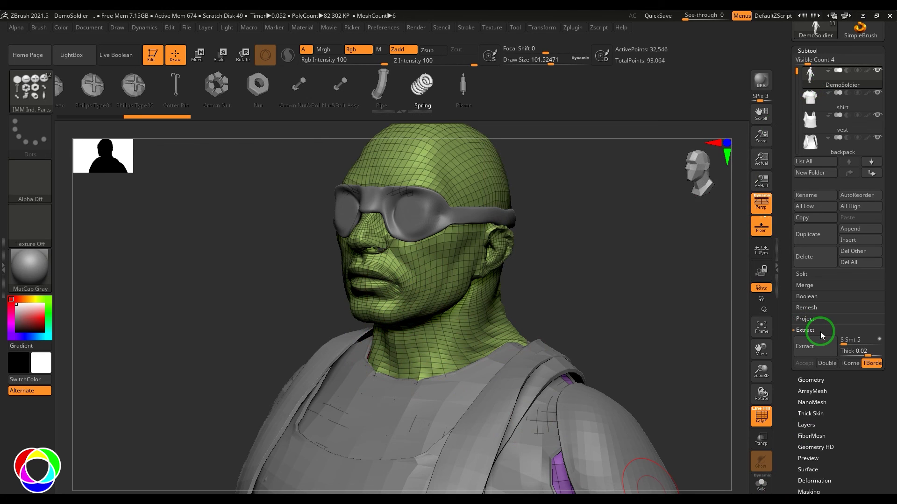
mouse_move(576, 288)
mouse_down()
mouse_move(623, 304)
mouse_move(601, 286)
mouse_move(650, 340)
mouse_up()
Step: Mask the top of the skull with MaskPen at Draw Size 28.7 and preview an extracted shell
mouse_move(348, 286)
ctrl+mouse_down()
mouse_move(434, 288)
mouse_move(403, 280)
mouse_move(432, 292)
mouse_move(460, 384)
mouse_move(455, 411)
ctrl+mouse_up()
ctrl+drag(465, 289, 414, 265)
drag(589, 285, 406, 273)
mouse_move(322, 258)
ctrl+mouse_down()
mouse_move(304, 248)
mouse_move(320, 271)
mouse_move(282, 290)
mouse_move(247, 280)
ctrl+mouse_up()
drag(416, 248, 460, 239)
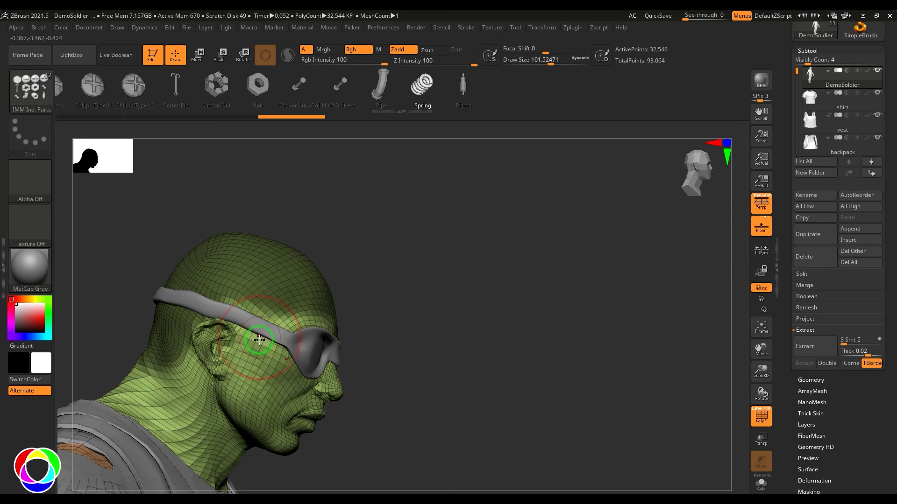
key(s)
mouse_move(257, 345)
mouse_down()
mouse_move(243, 355)
mouse_move(218, 305)
mouse_move(279, 308)
mouse_move(251, 333)
mouse_up()
mouse_move(435, 282)
mouse_down()
mouse_move(420, 250)
mouse_move(517, 322)
mouse_move(556, 304)
mouse_up()
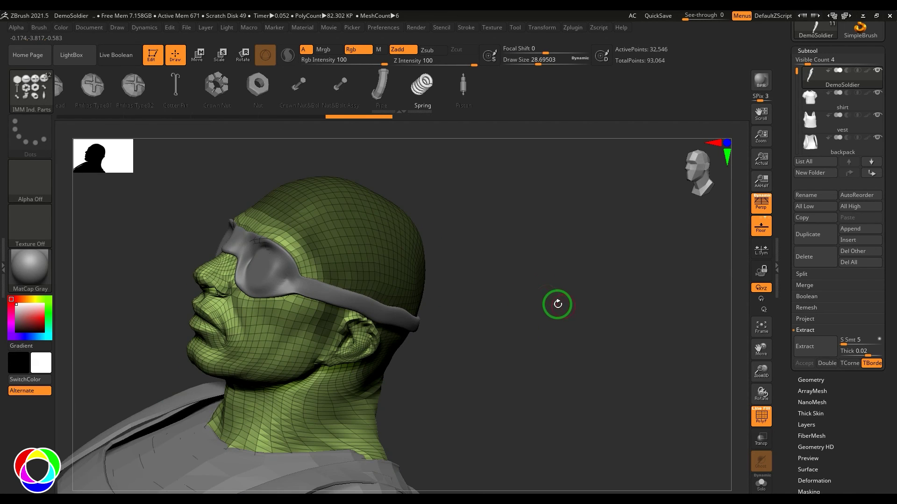
click(816, 346)
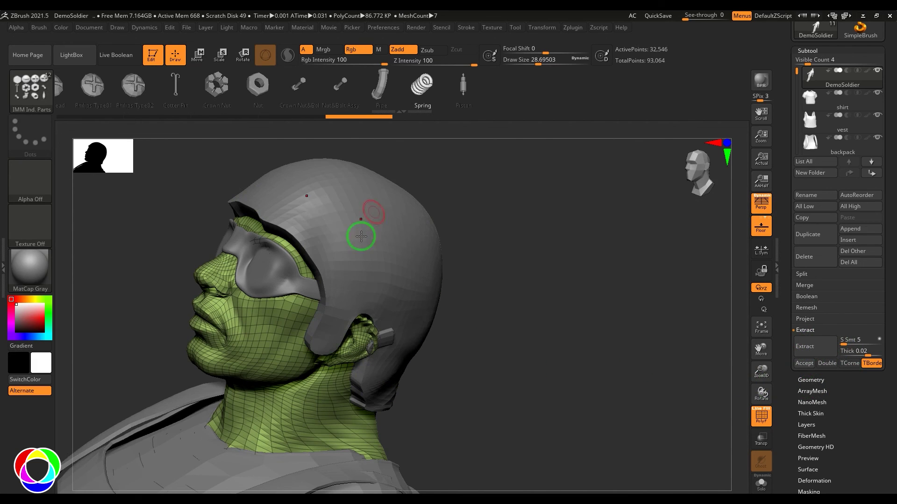
drag(490, 265, 584, 327)
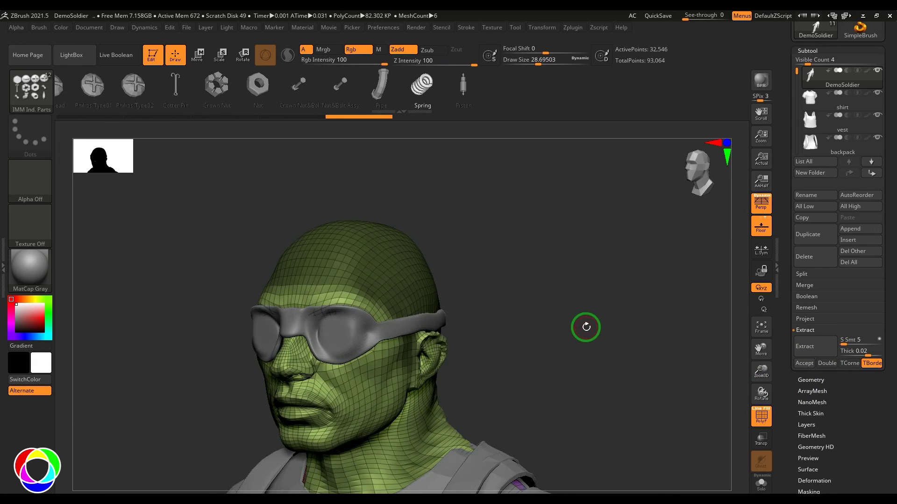
Step: Preview the helmet extraction at Thick values 0.01, 0.005 and 0.001
click(823, 351)
click(860, 351)
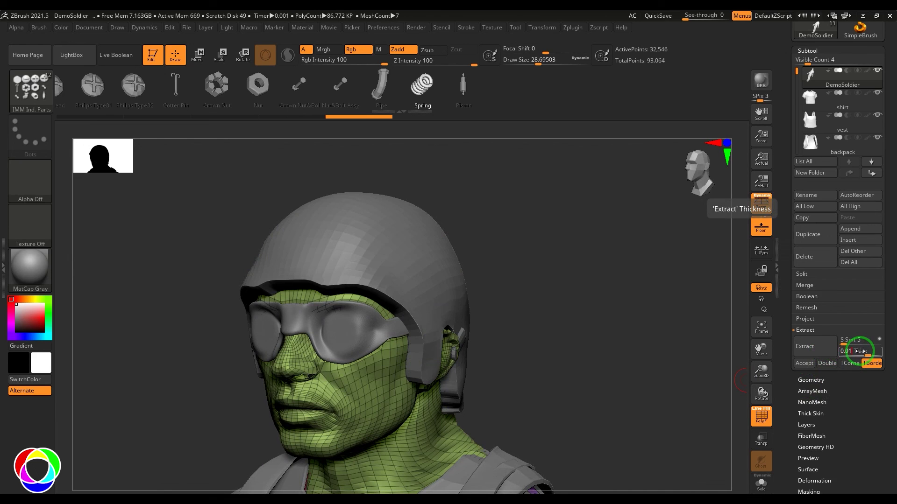
text(0.01)
key(Return)
click(810, 347)
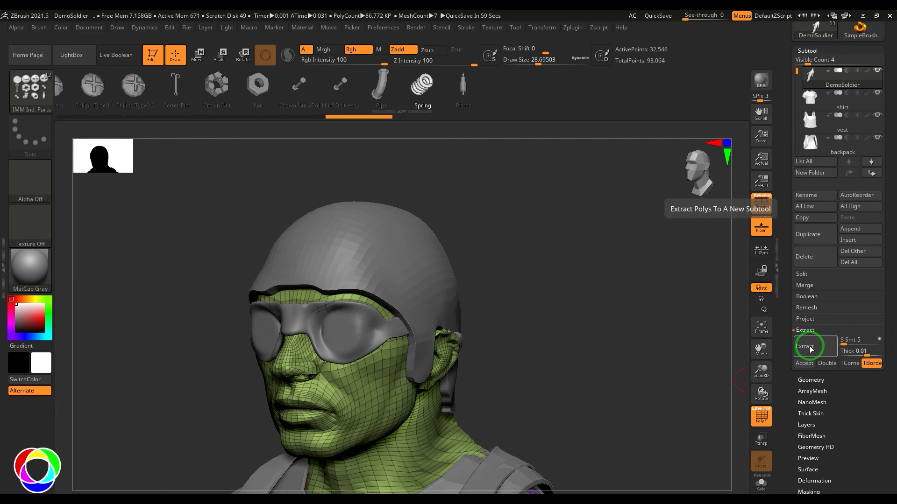
click(854, 352)
text(0.)
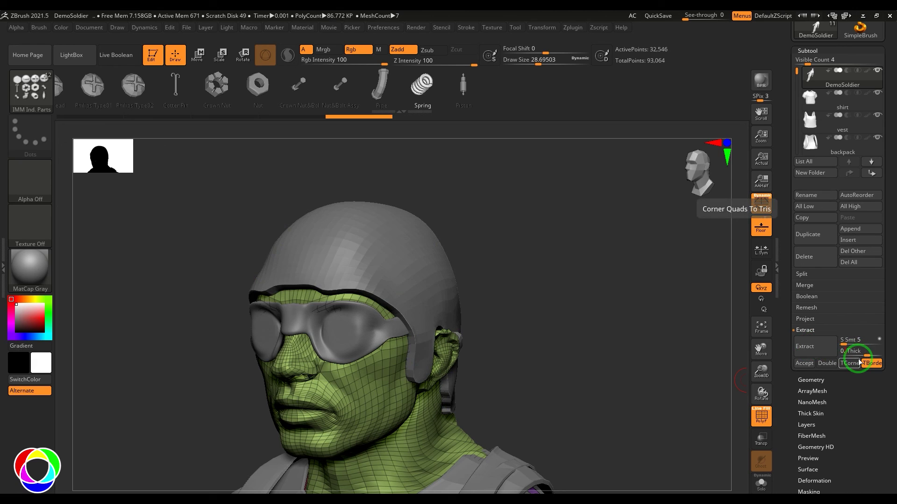
text(005)
key(Return)
click(814, 348)
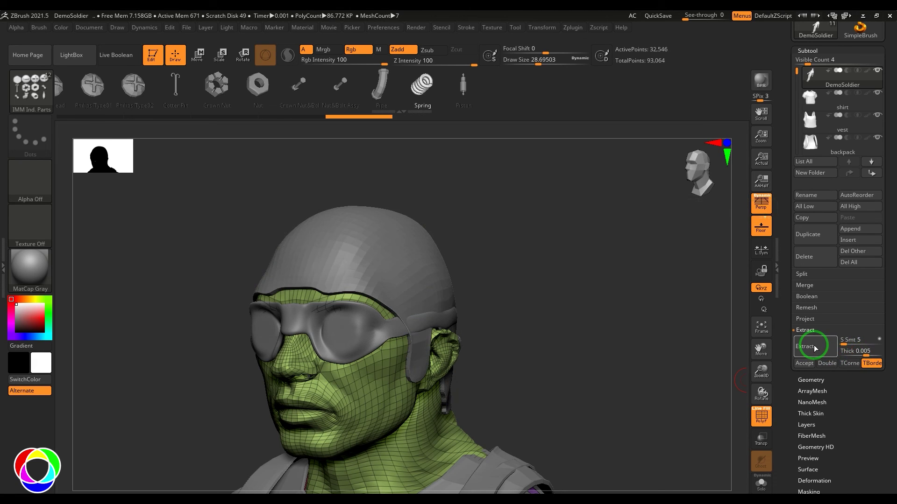
text(0.0)
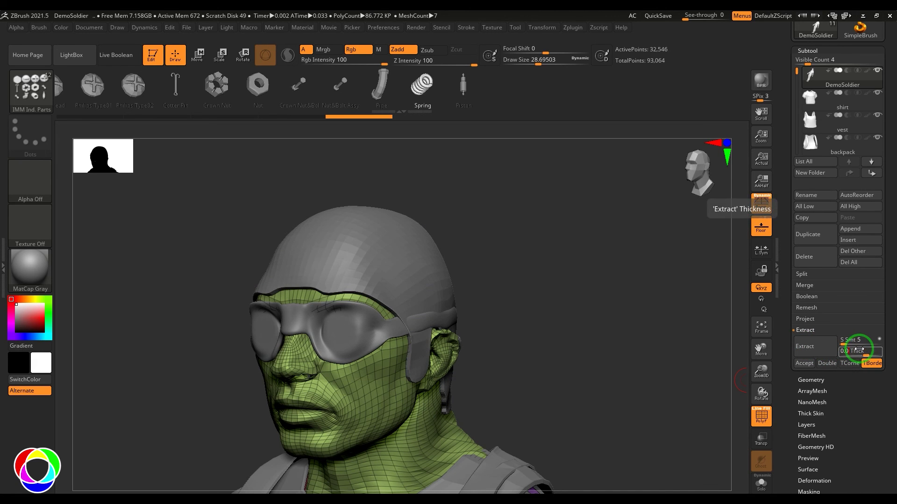
text(01)
key(Return)
click(804, 346)
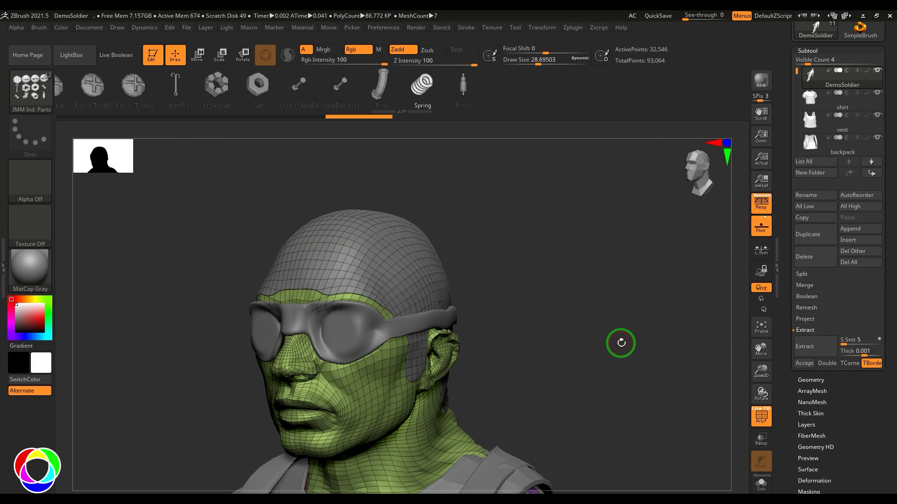
Step: Return Thick to 0.01, raise S Smt to 36, and rebuild the helmet preview
click(849, 353)
text(0.01)
key(Return)
key(Return)
click(814, 349)
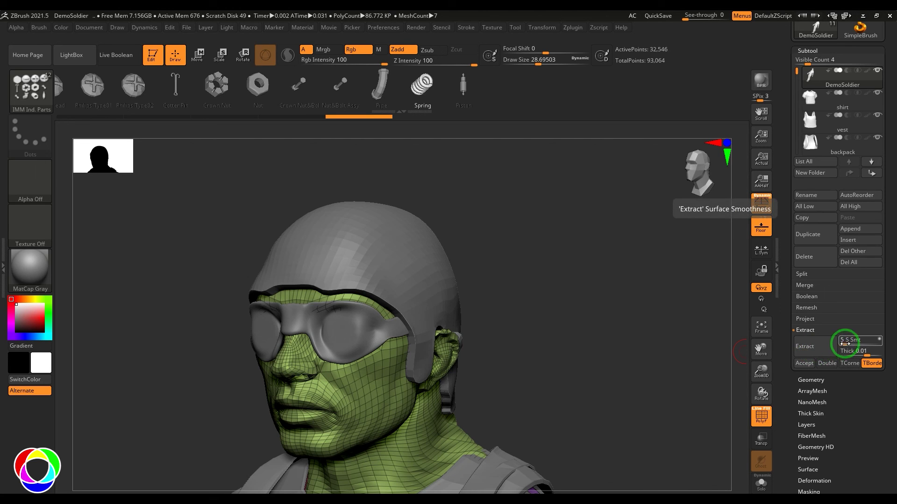
drag(846, 341, 853, 342)
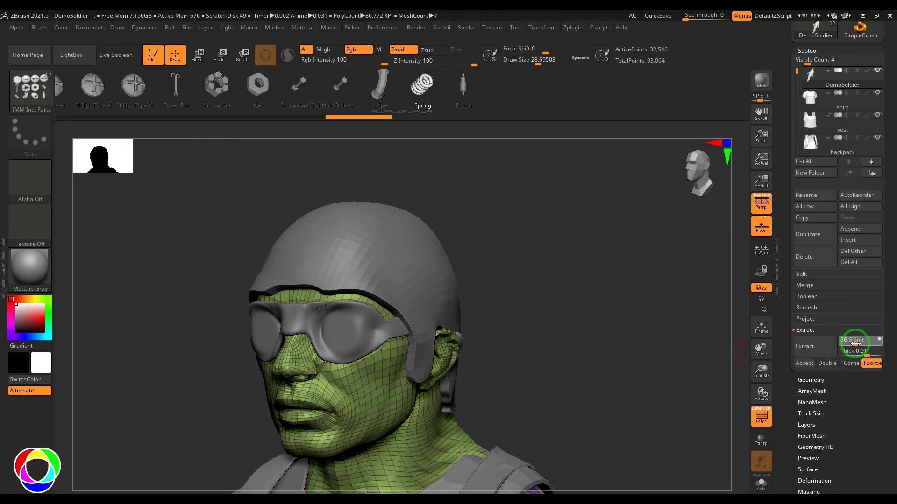
click(804, 346)
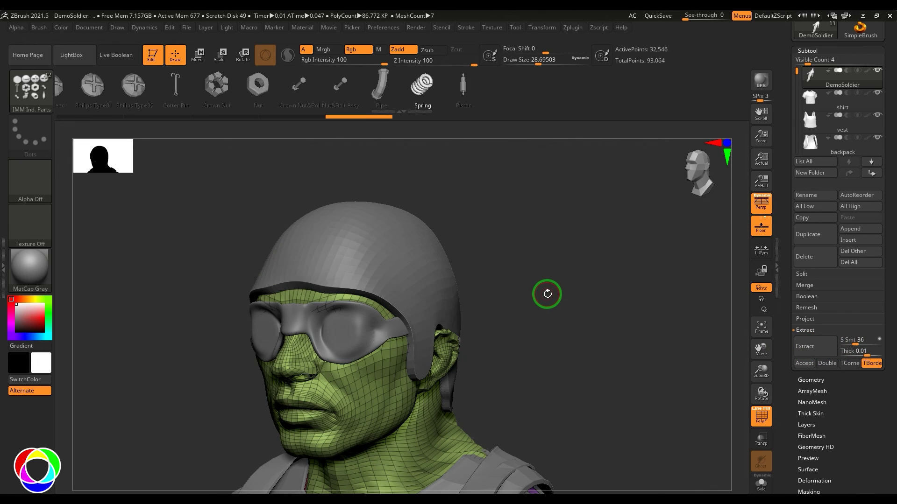
key(ctrl)
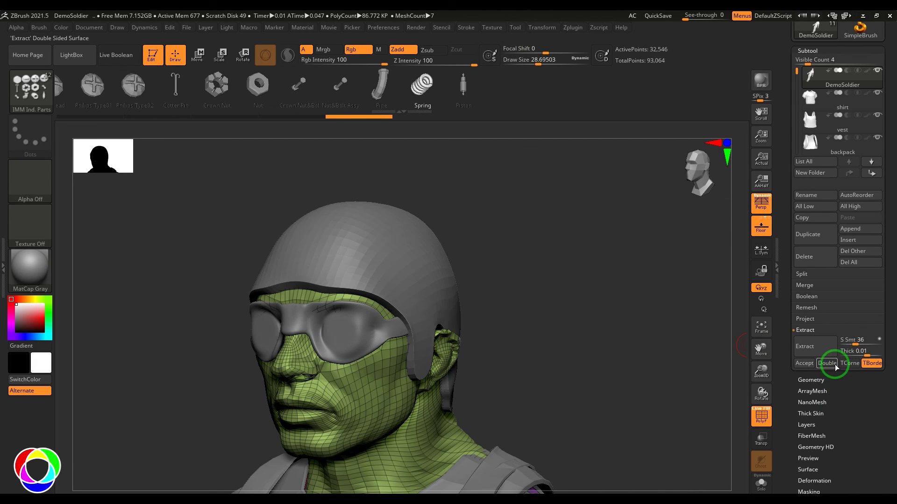
Step: Re-extract the masked skull shell with Double enabled and accept it as a new subtool
click(827, 363)
click(820, 346)
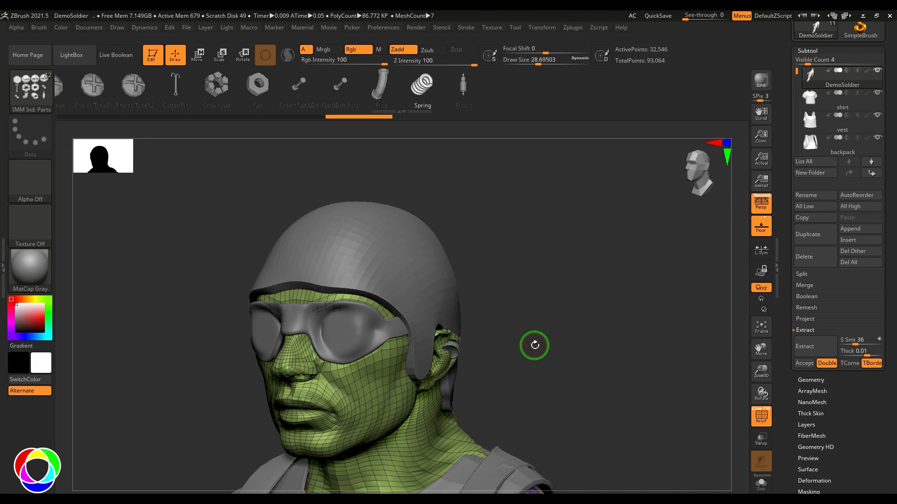
key(ctrl)
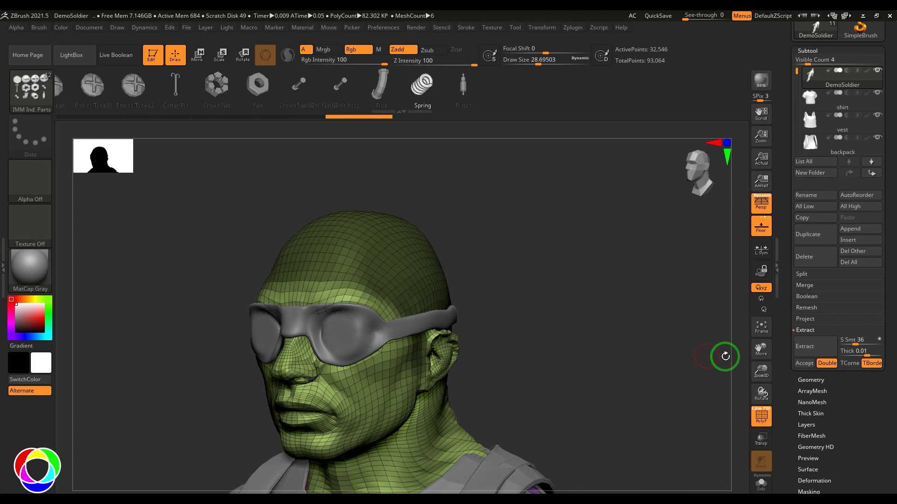
click(810, 347)
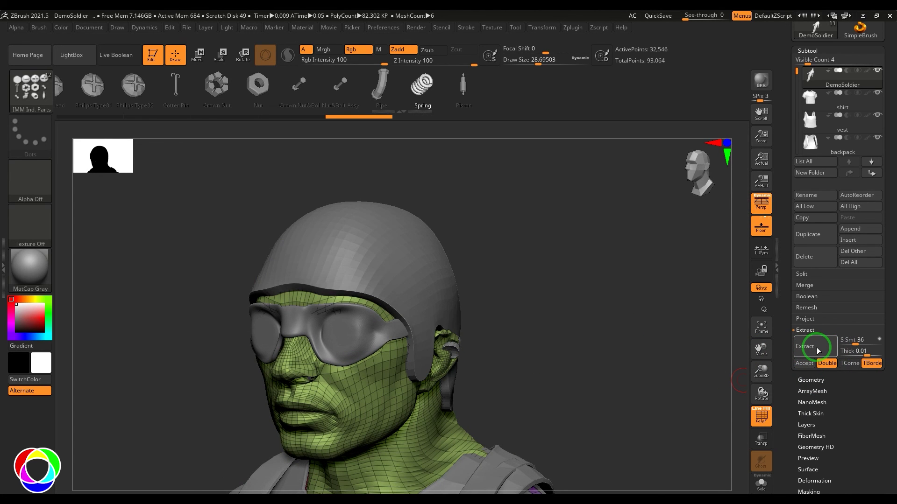
click(804, 364)
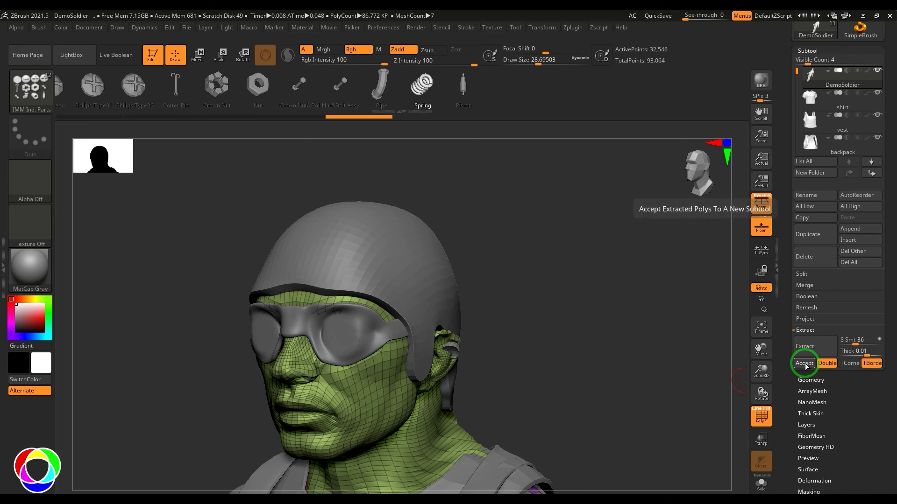
Step: Make Extract9 the active subtool and clear the mask from the helmet shell
alt+click(441, 330)
alt+drag(587, 306, 645, 316)
ctrl+drag(625, 236, 647, 286)
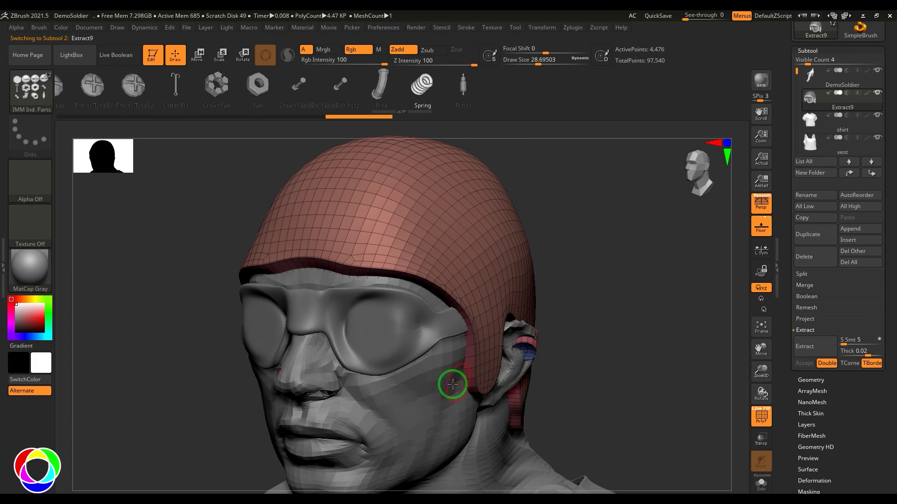
alt+click(434, 380)
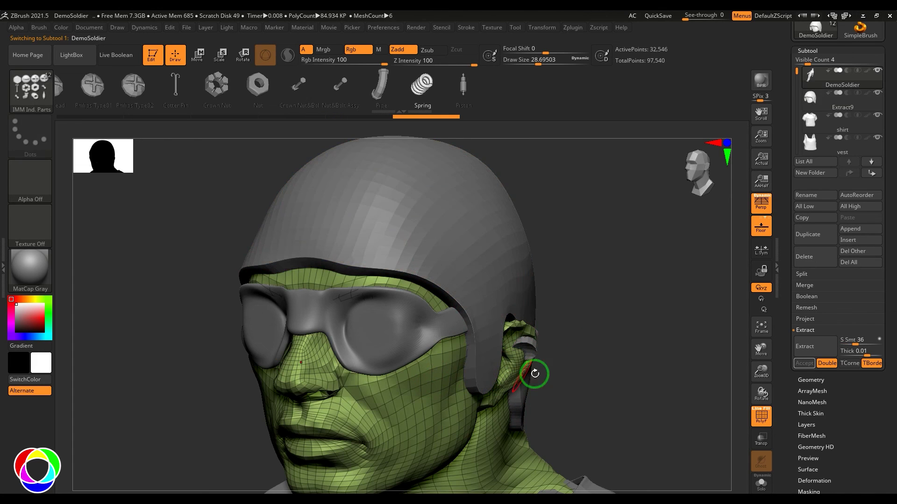
alt+click(452, 216)
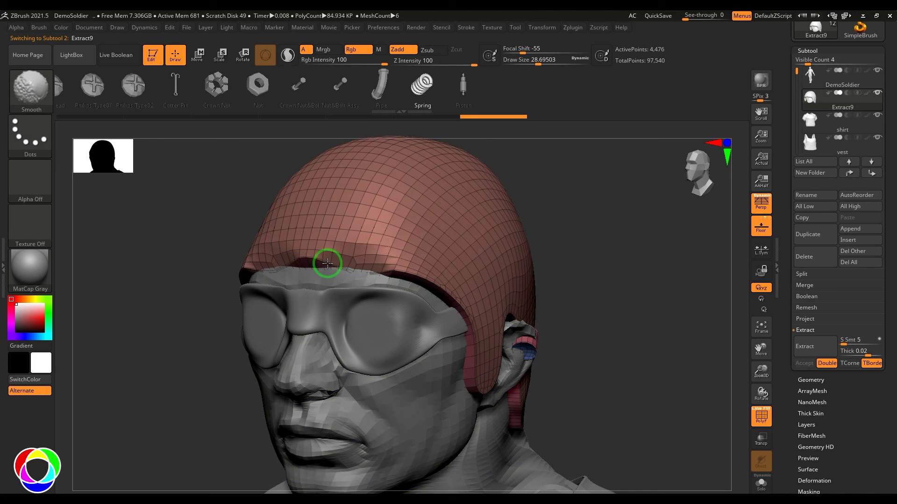
Step: Undo a stray spring-mesh curve, pick the ClayBuildup brush, and smooth the surface near the ear
mouse_move(427, 175)
mouse_down()
mouse_move(310, 234)
mouse_move(343, 245)
mouse_move(428, 239)
mouse_move(344, 226)
mouse_move(404, 244)
mouse_move(466, 296)
mouse_move(496, 356)
mouse_move(513, 262)
mouse_up()
key(ctrl+z)
key(b)
key(c)
key(b)
mouse_move(581, 294)
mouse_down()
mouse_move(616, 238)
mouse_move(575, 240)
mouse_move(644, 226)
mouse_move(640, 234)
mouse_up()
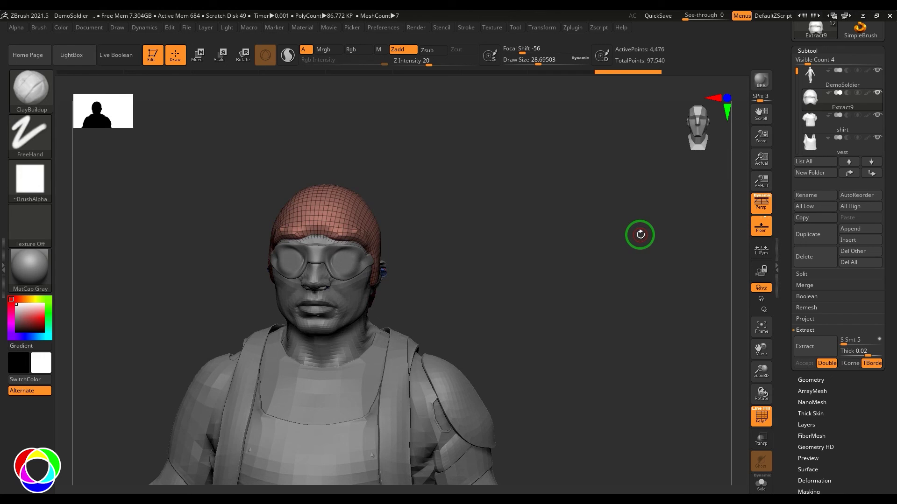